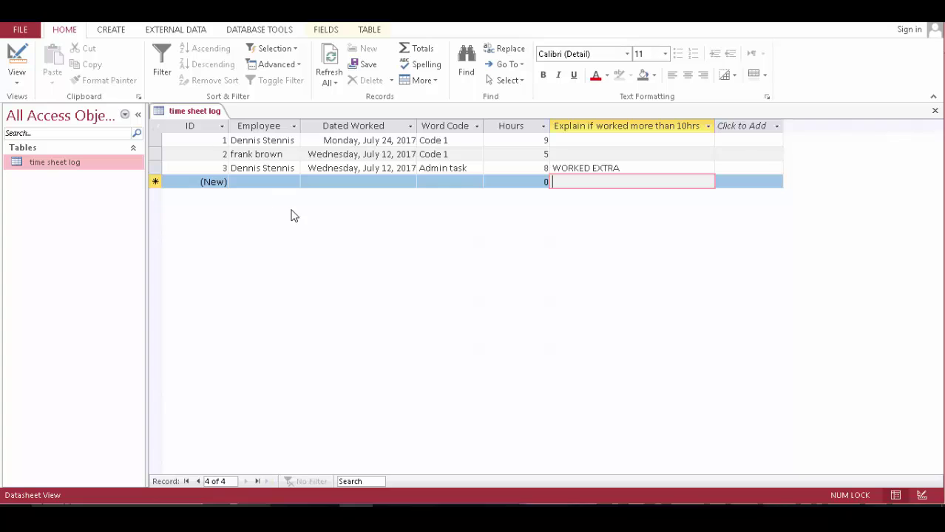
In the time sheet log's table design, rename the Word Code field to Work Code and save the table
click(17, 61)
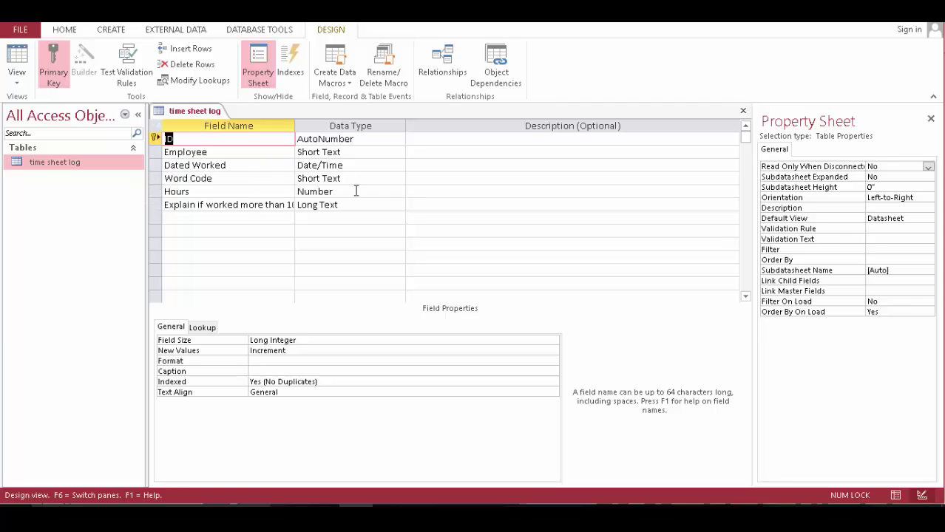
click(16, 59)
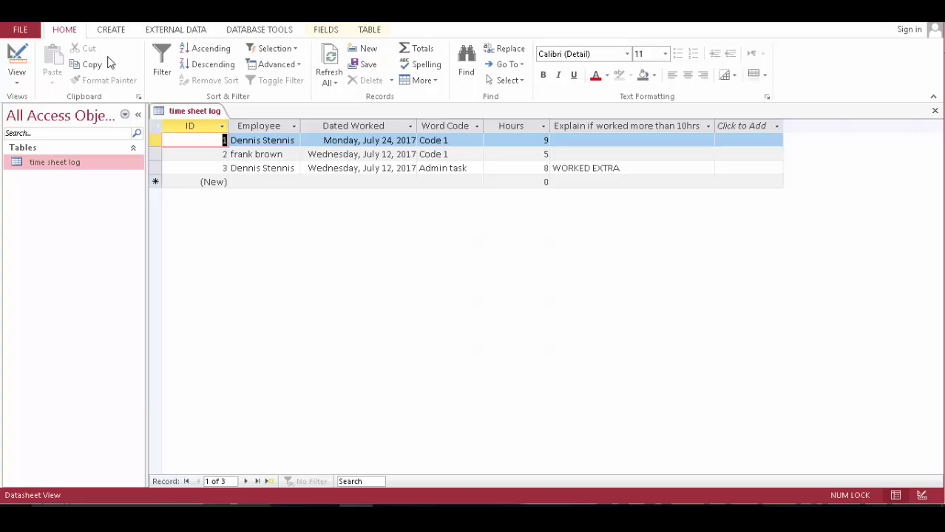
click(16, 59)
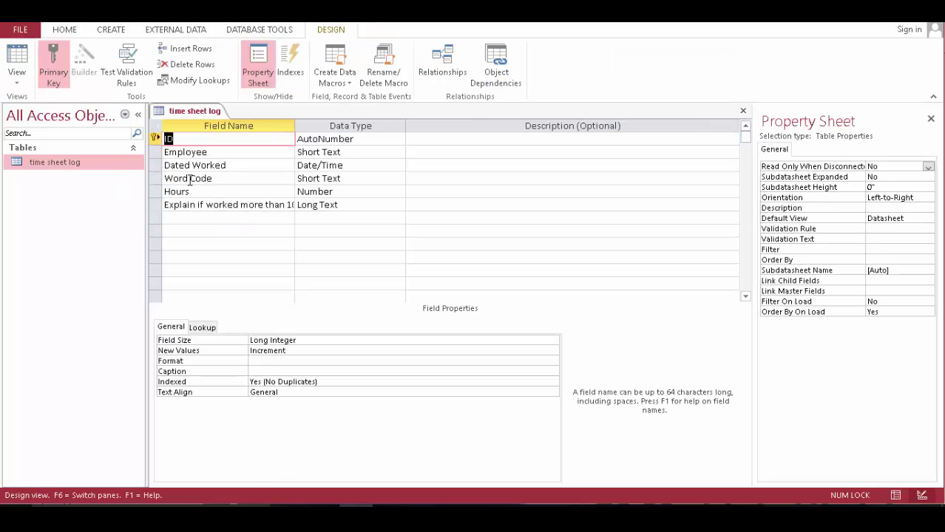
click(188, 178)
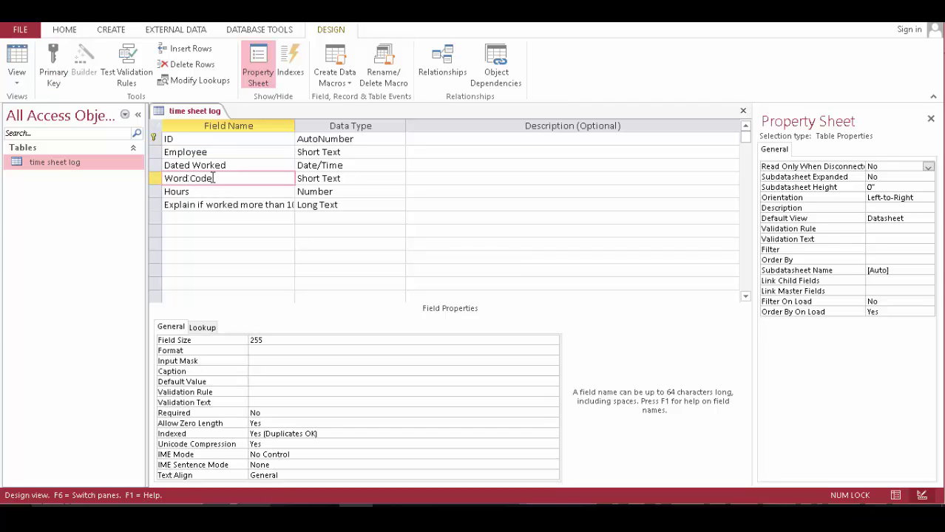
key(BackSpace)
text(k)
right_click(199, 117)
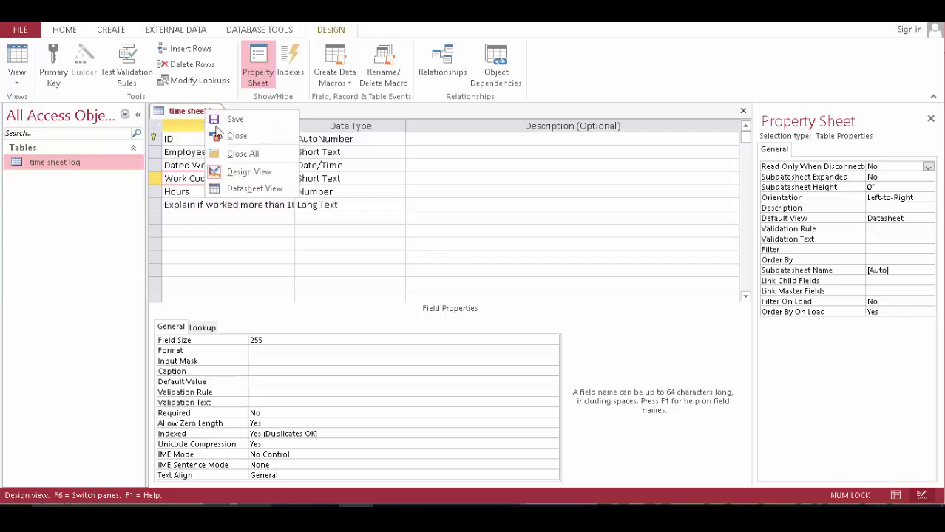
click(233, 119)
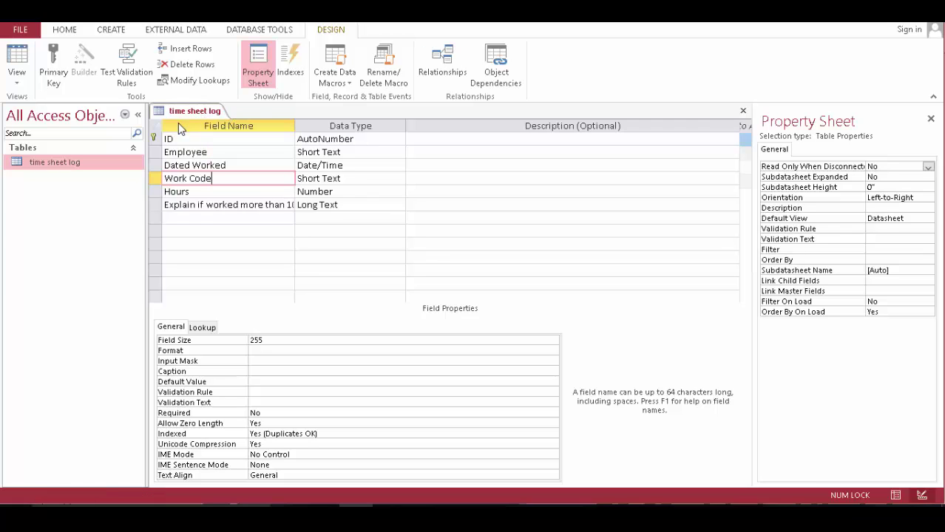
In the Admin task record of the datasheet, set Hours to 10.5 and append "hours" to the explanation text
click(17, 63)
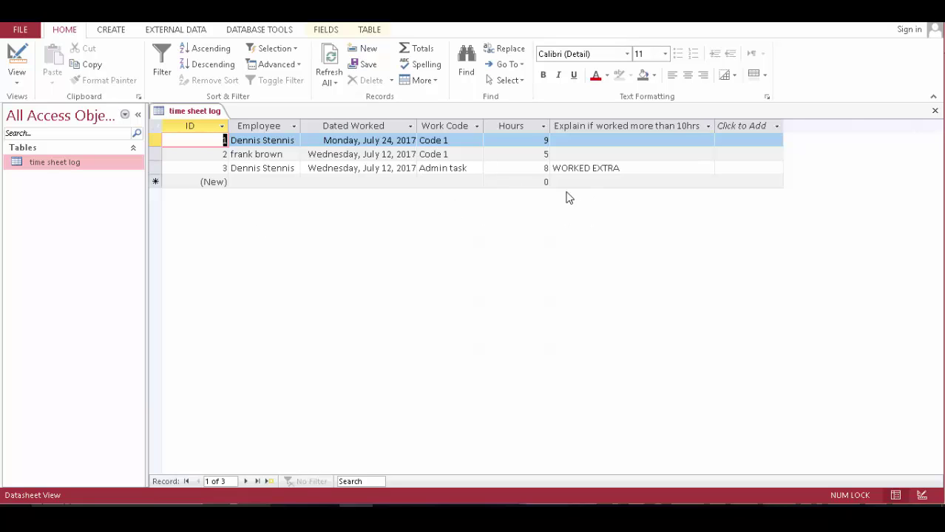
click(544, 168)
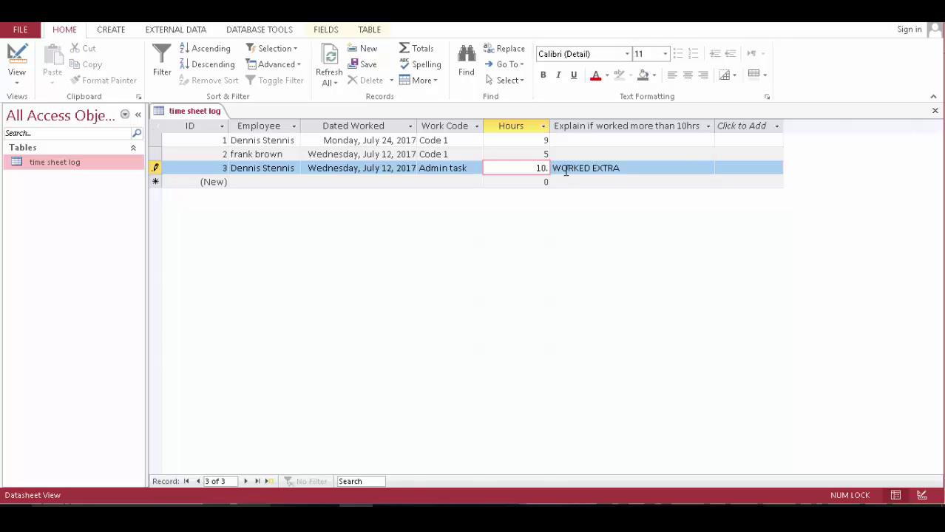
text(10.5)
key(Tab)
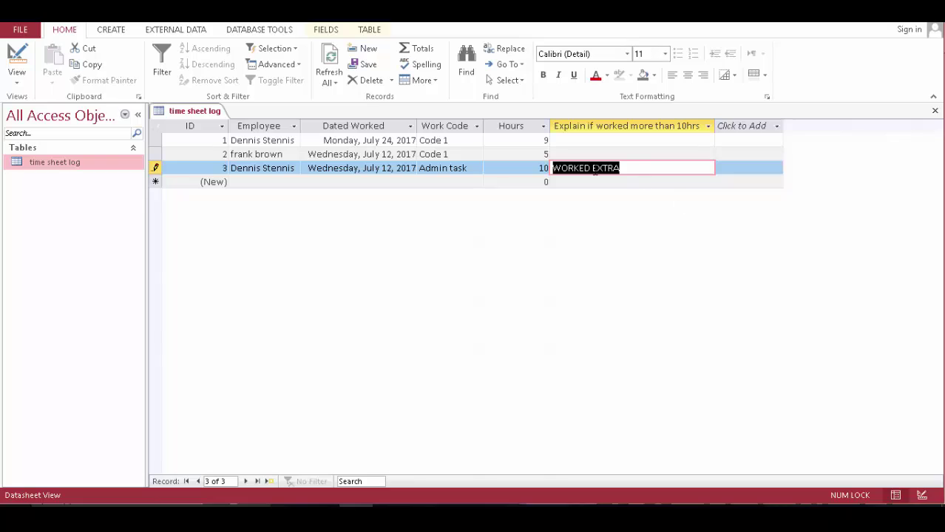
click(632, 171)
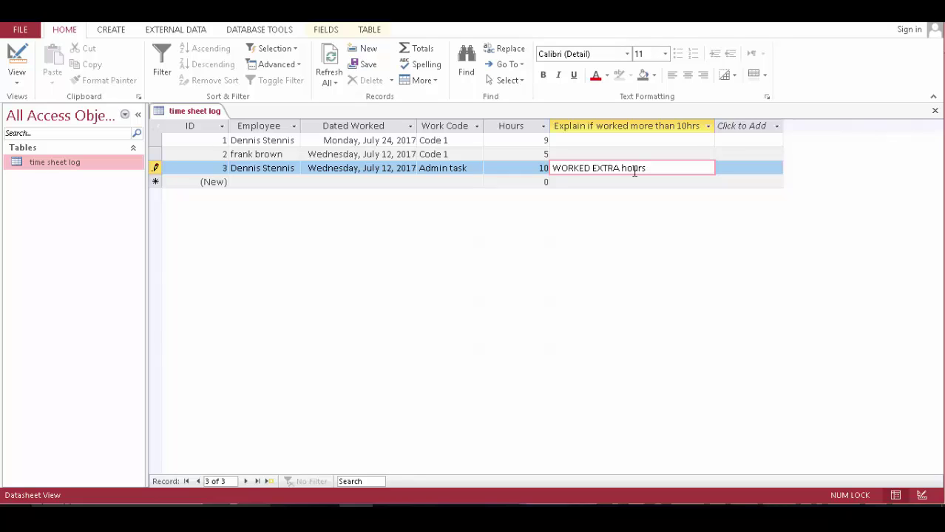
key(shift+Tab)
key(shift+Tab)
key(shift+Tab)
key(shift+Tab)
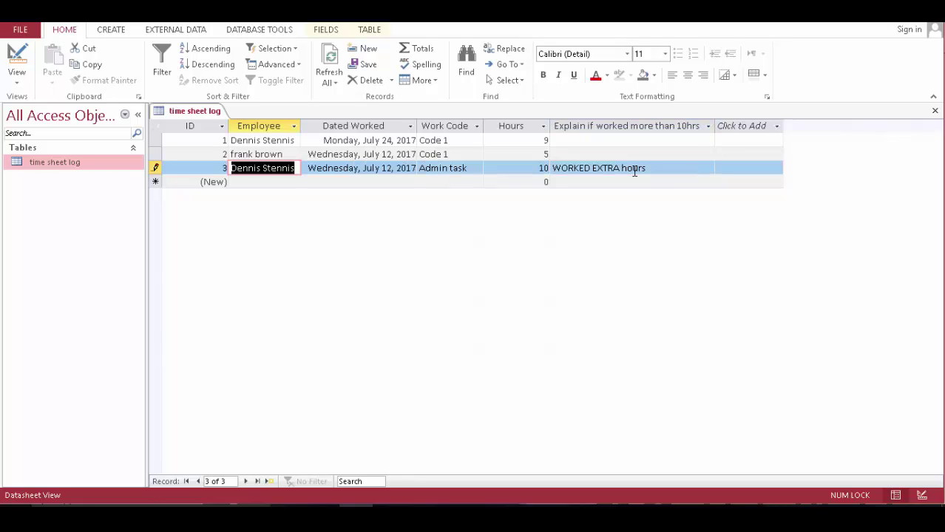
Reword the Admin task record's explanation to "was asked to WORK EXTRA hours" and save the table
click(560, 167)
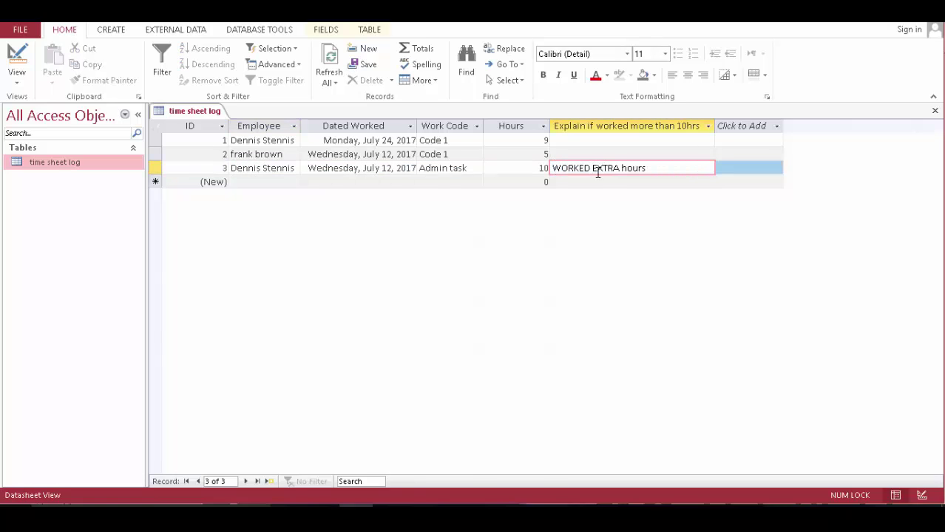
key(BackSpace)
key(BackSpace)
key(BackSpace)
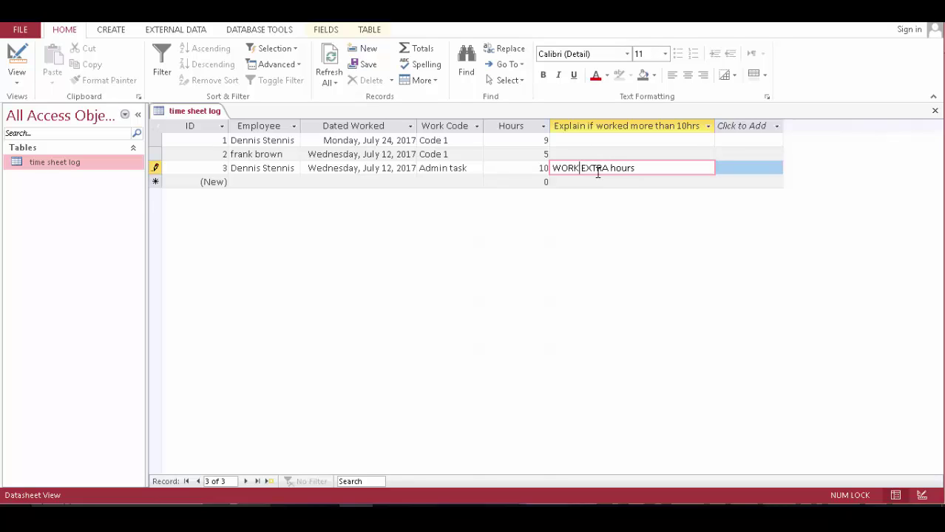
key(shift+Tab)
key(shift+Tab)
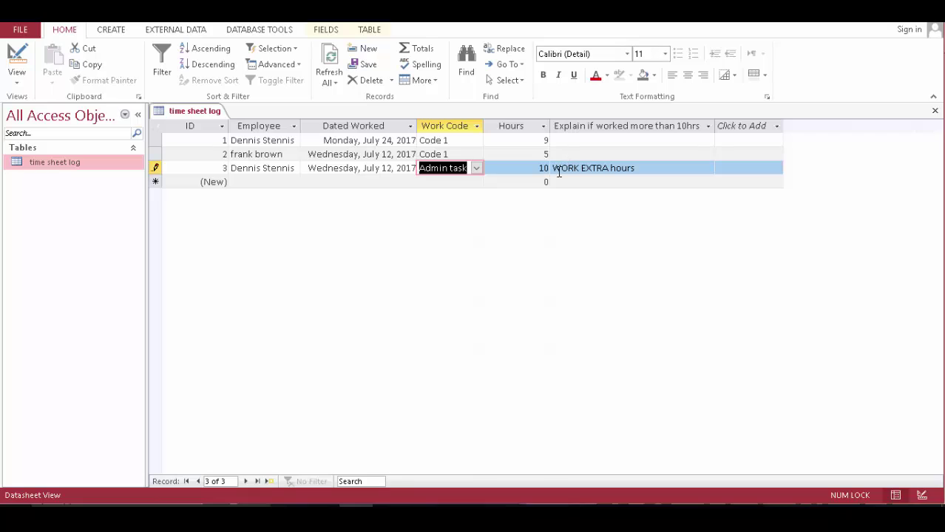
click(561, 172)
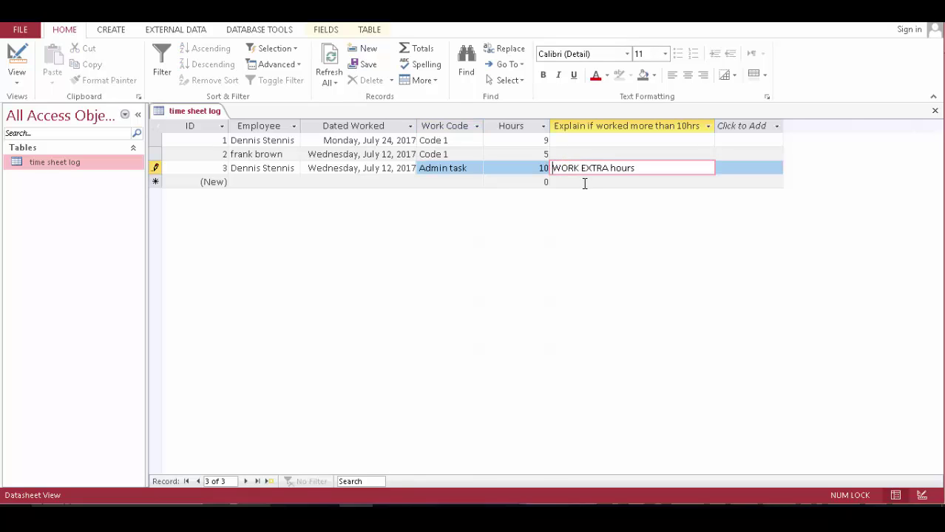
text(was ake)
key(BackSpace)
key(BackSpace)
text(sked to)
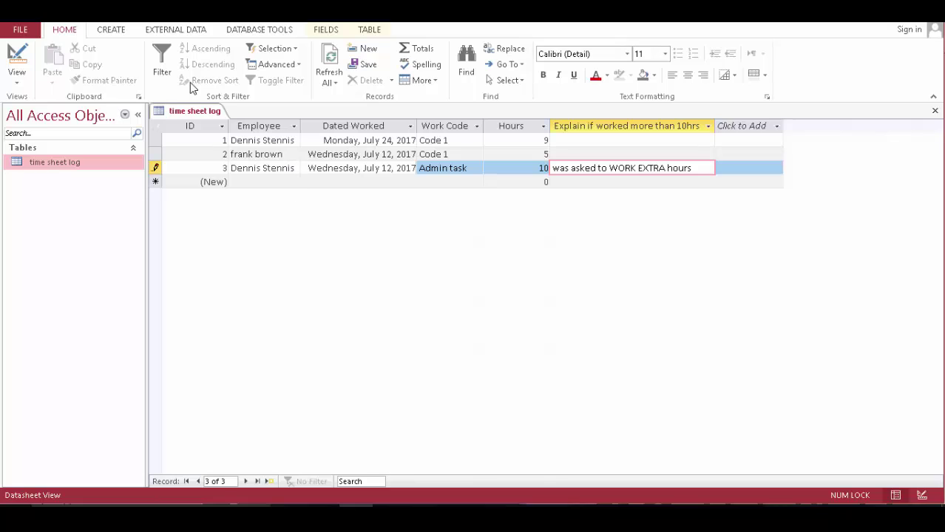
right_click(193, 116)
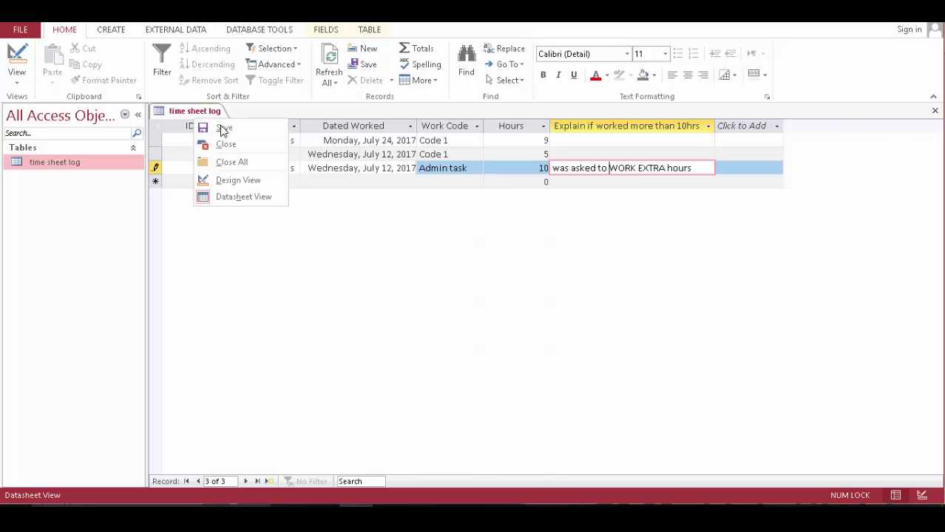
click(224, 127)
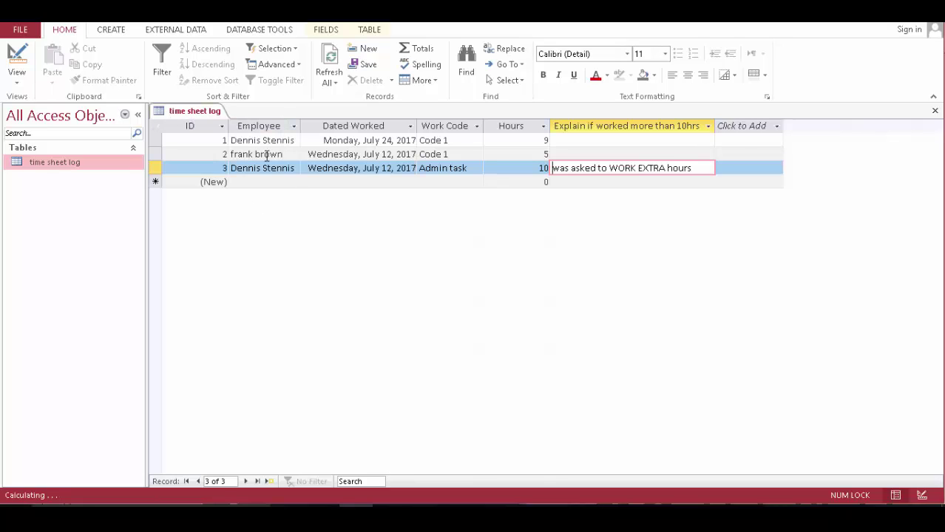
Close the time sheet log table and create a new blank report in design view
click(27, 62)
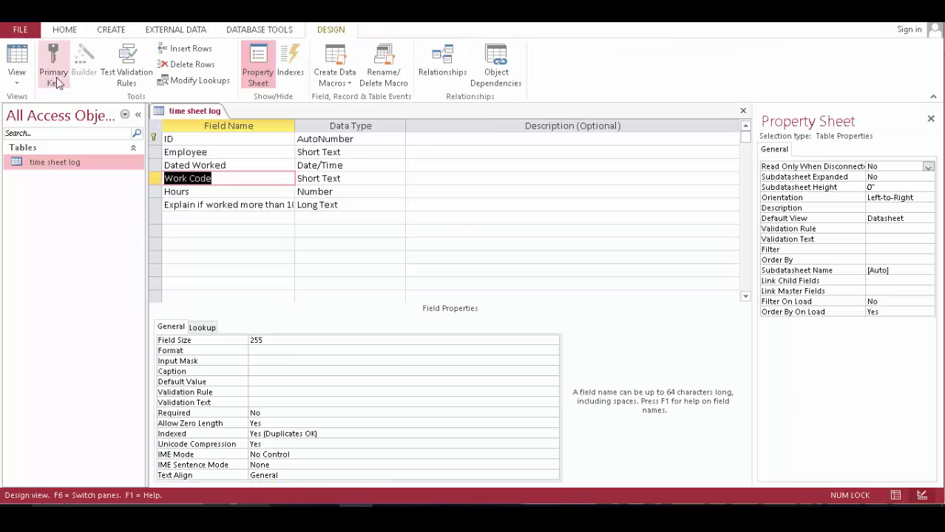
right_click(194, 114)
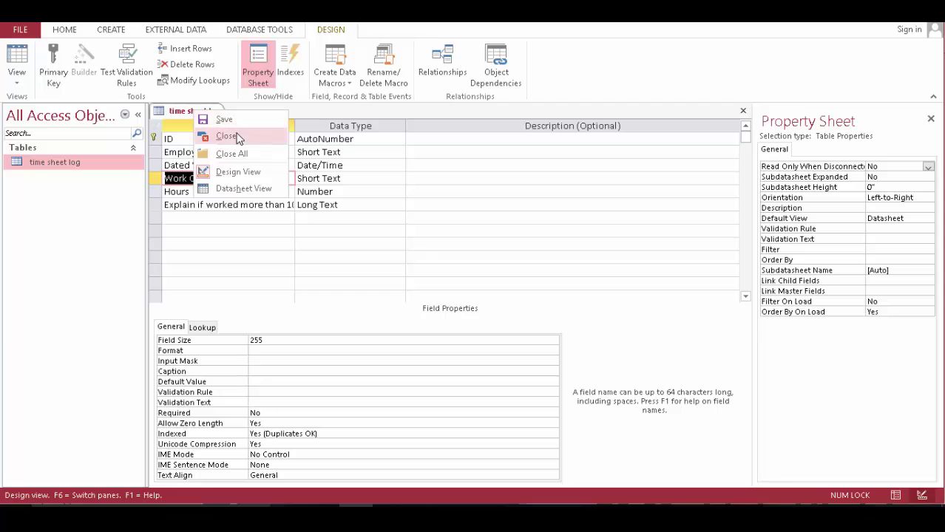
click(223, 135)
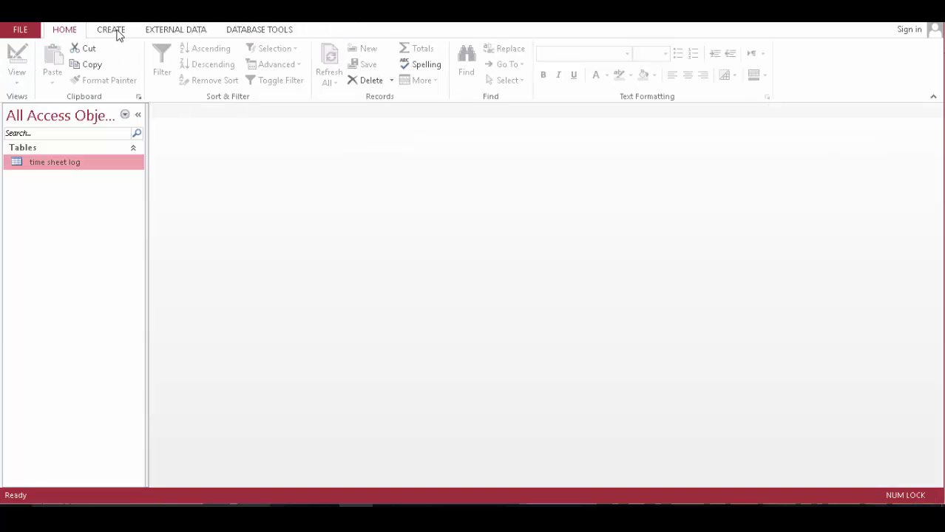
click(116, 32)
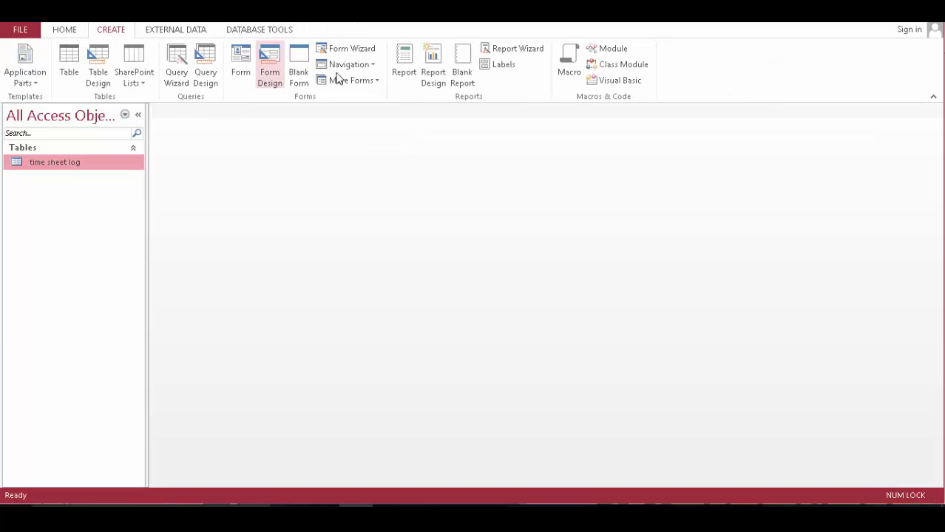
click(433, 65)
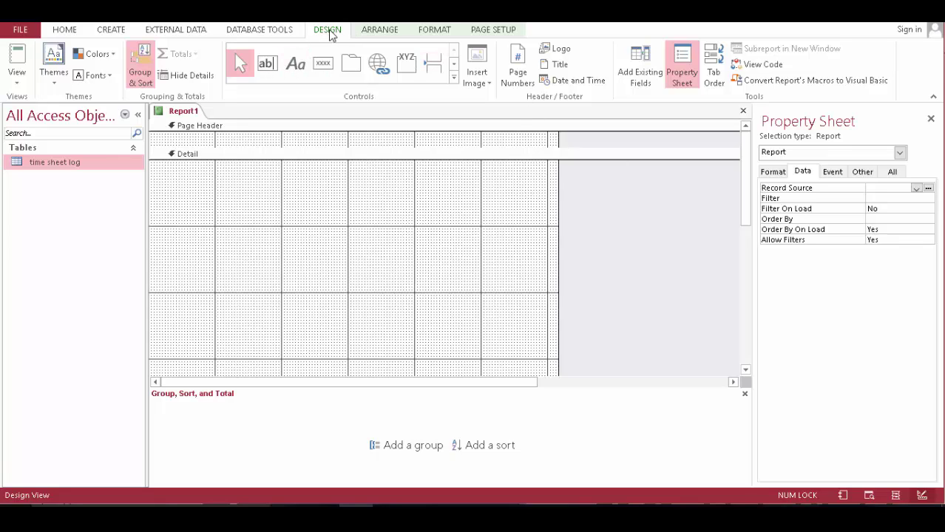
Add a label to the report's page header reading "Filasco Design Studio" with "Time Sheet Report" on a second line
click(296, 65)
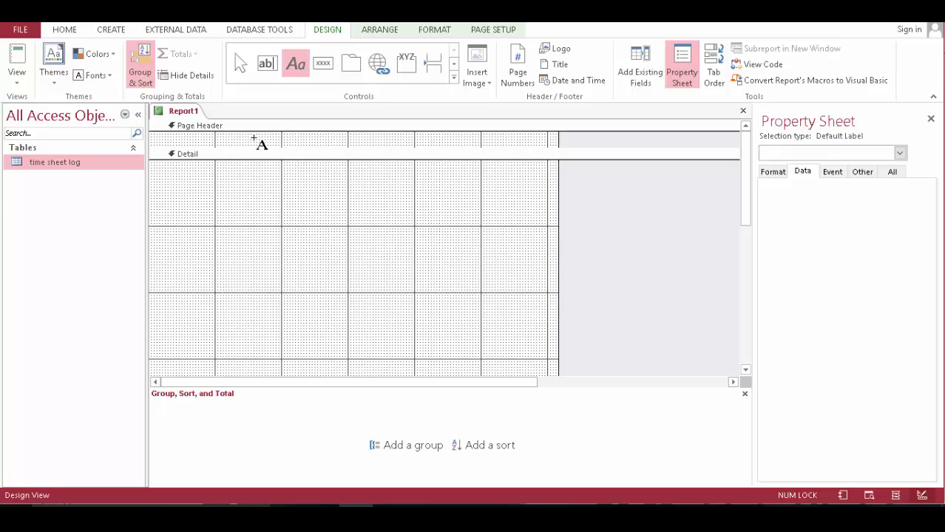
click(254, 142)
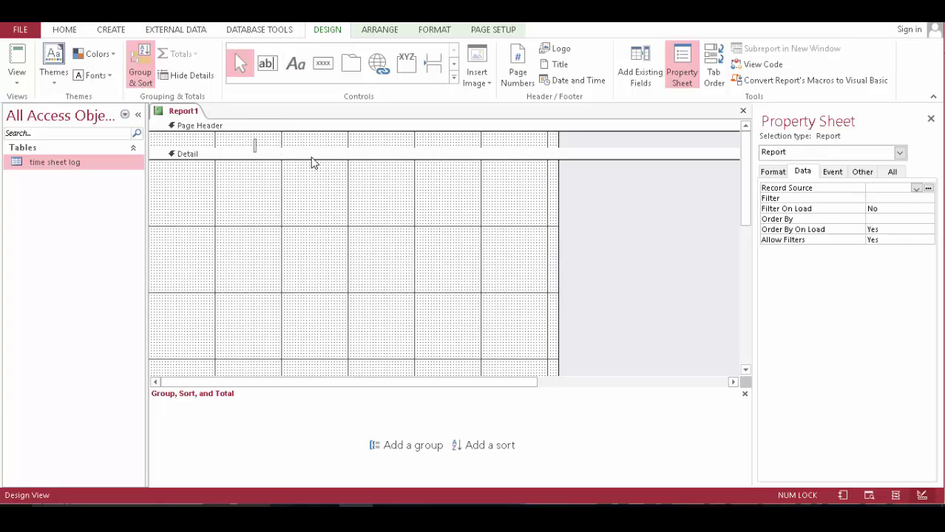
text(Filasco D)
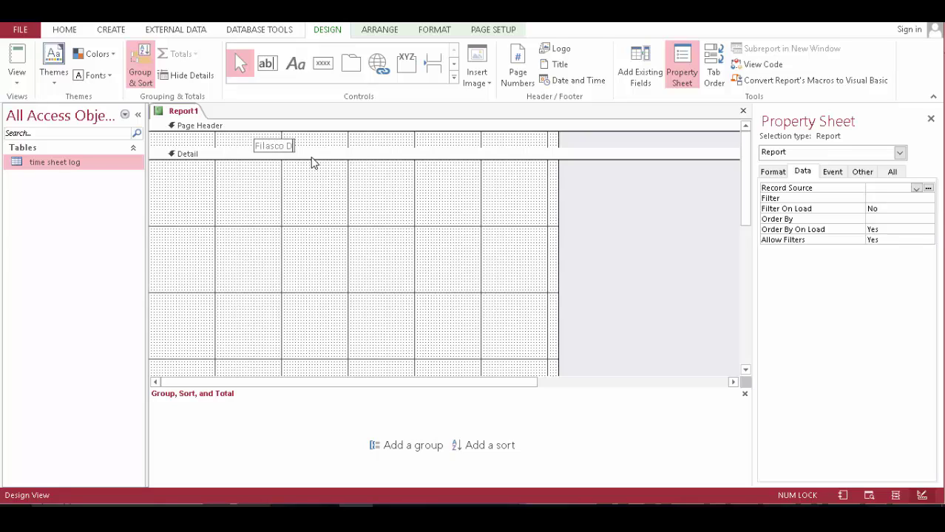
text(esign Studio)
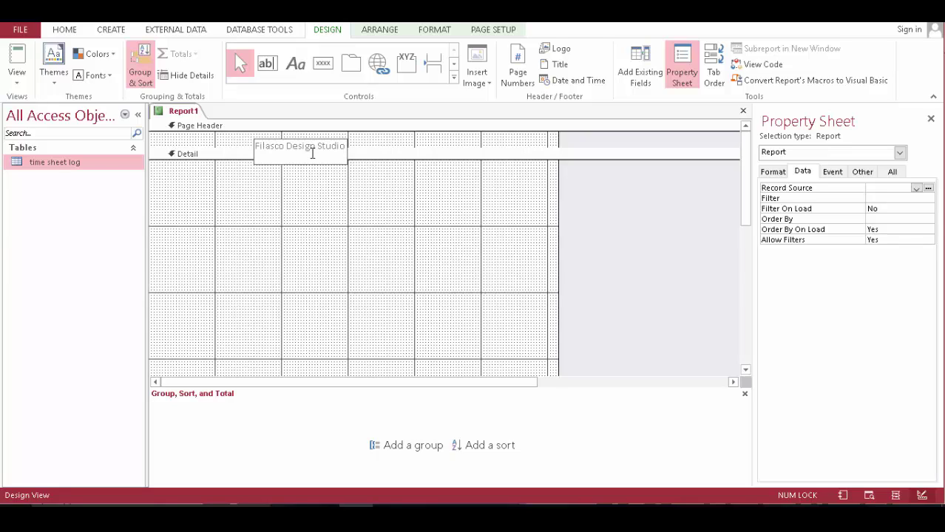
text(Time Sheet Report)
drag(333, 162, 307, 180)
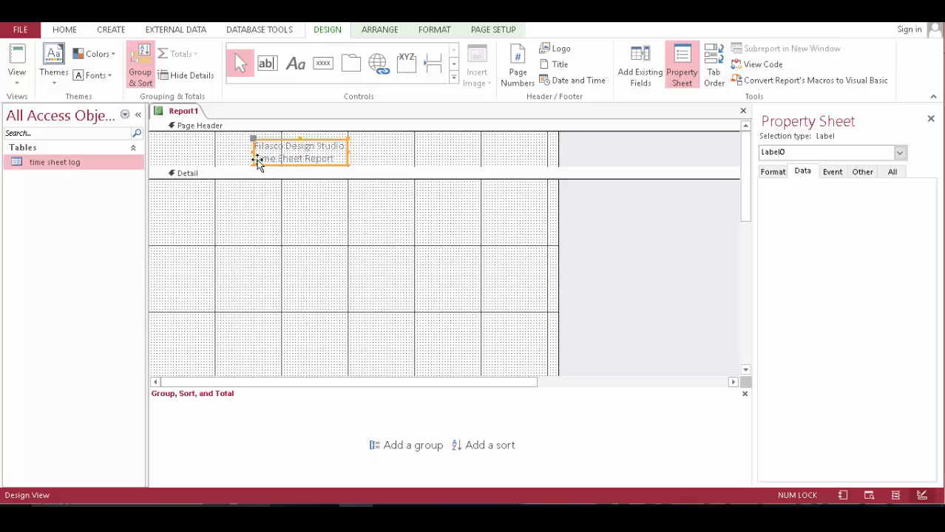
Center the text of the page header label, then widen the label and shift it slightly to the right
click(68, 31)
click(701, 77)
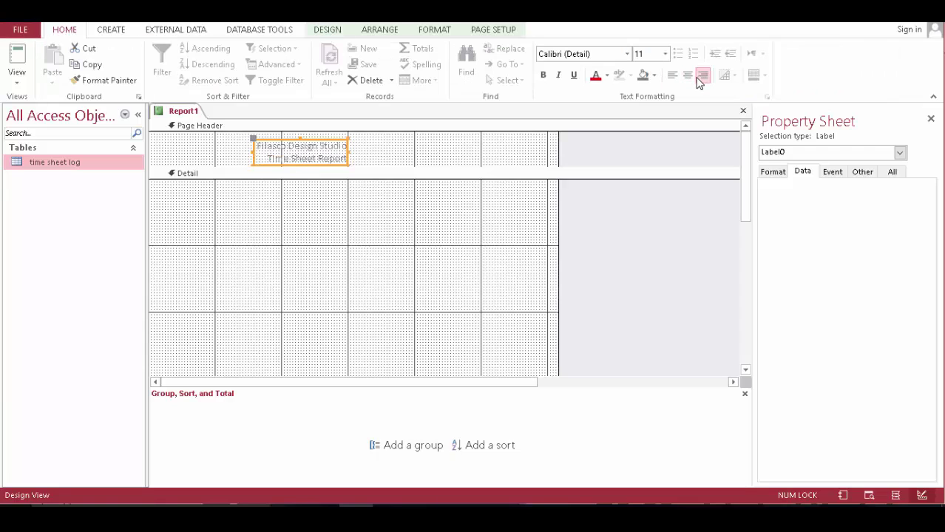
click(688, 77)
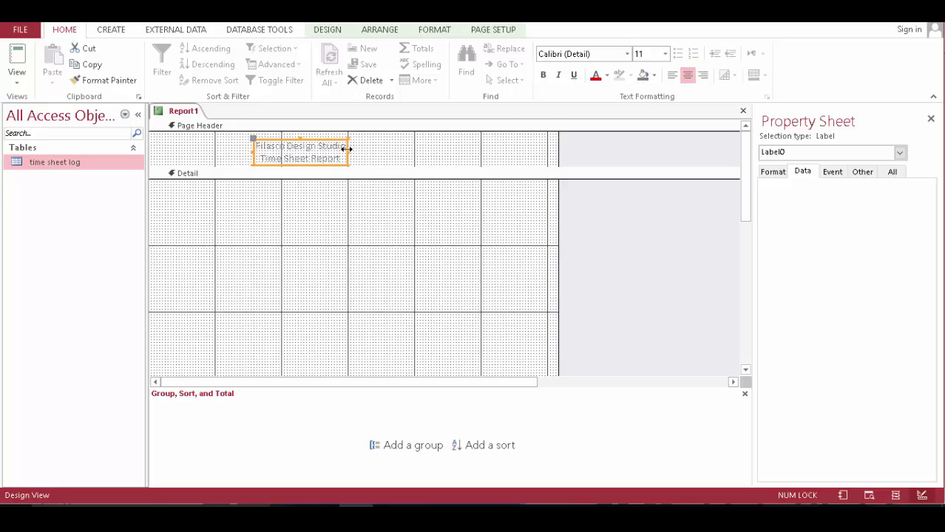
drag(356, 152, 372, 152)
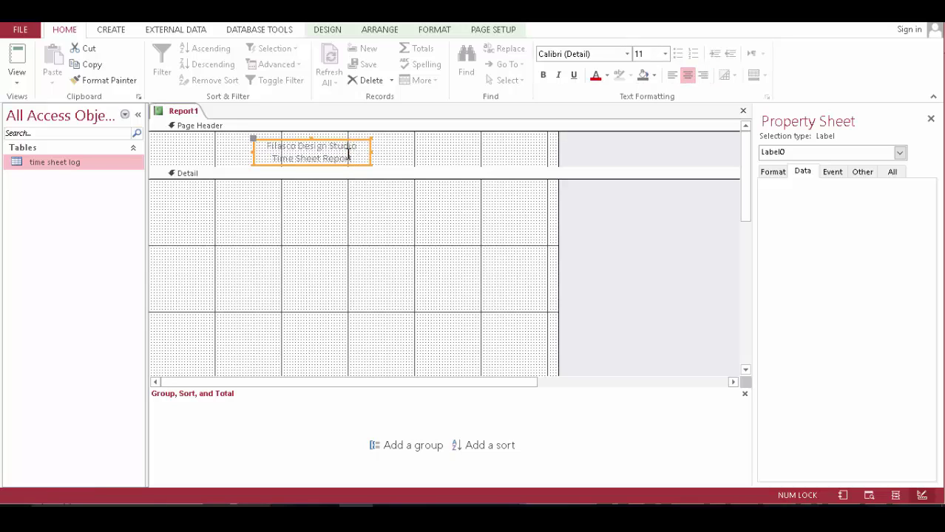
drag(253, 142, 275, 141)
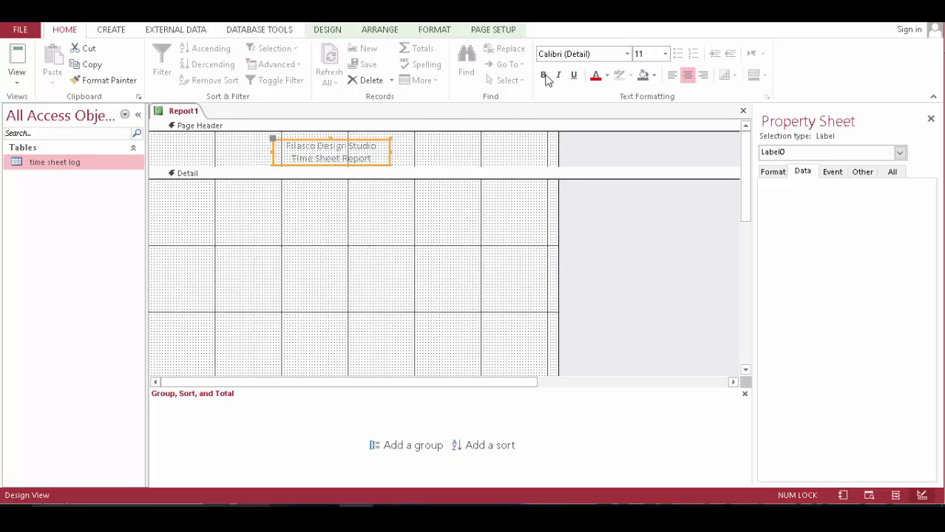
Make the page header label bold and display the report in Report View
click(544, 75)
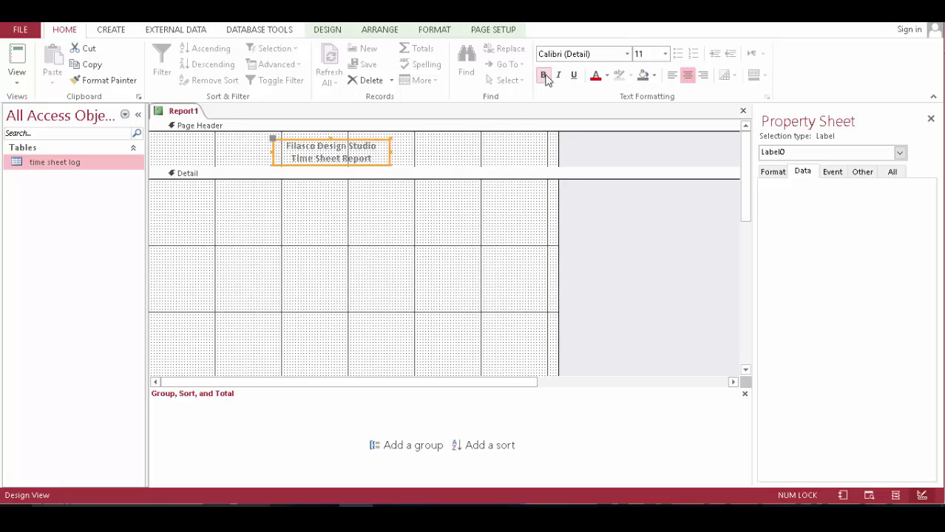
click(333, 226)
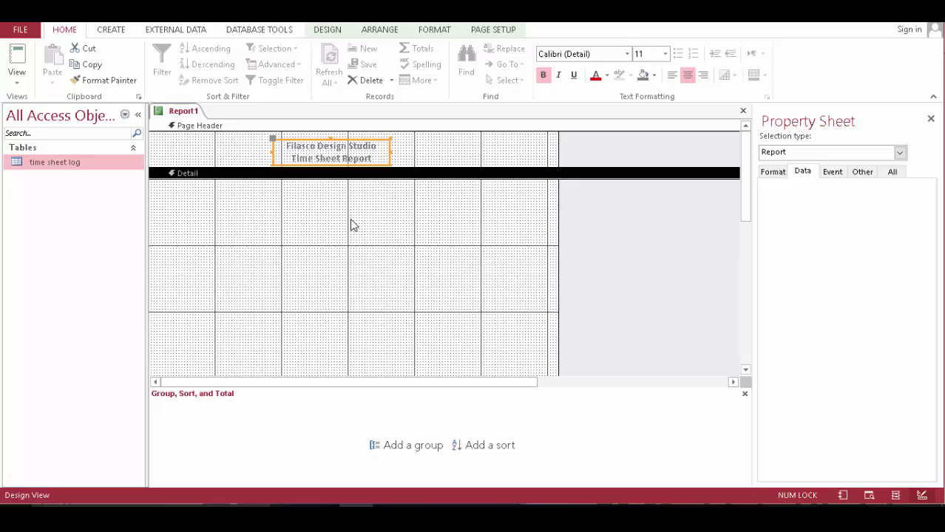
click(16, 60)
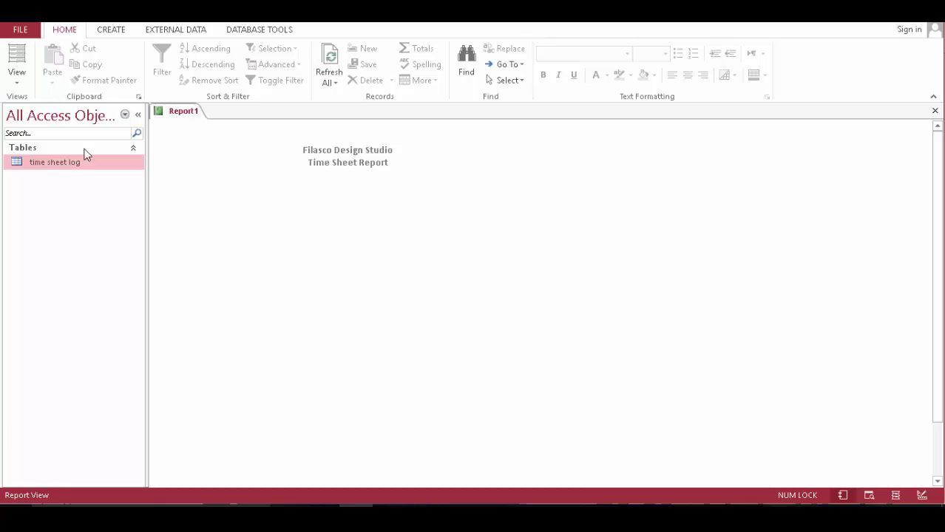
Try underlining the whole page header label in Layout View, and undo the underline
click(17, 58)
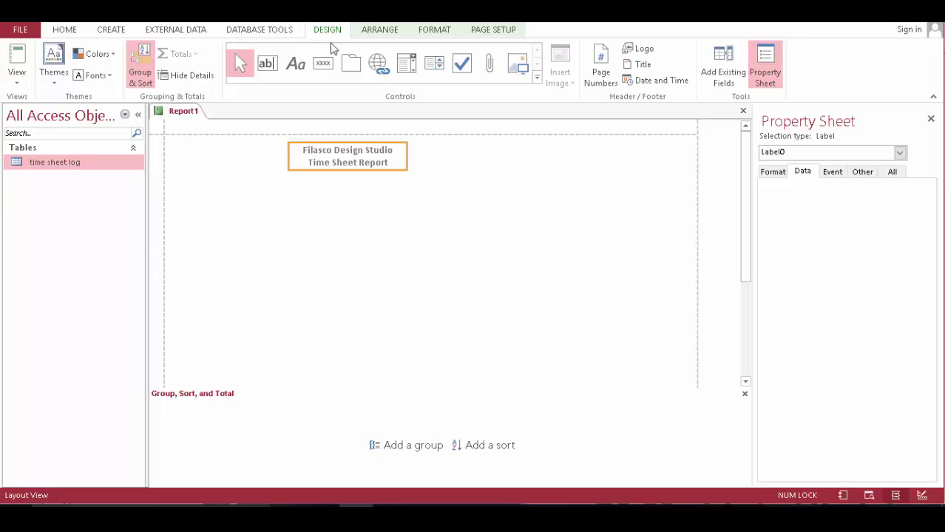
click(64, 30)
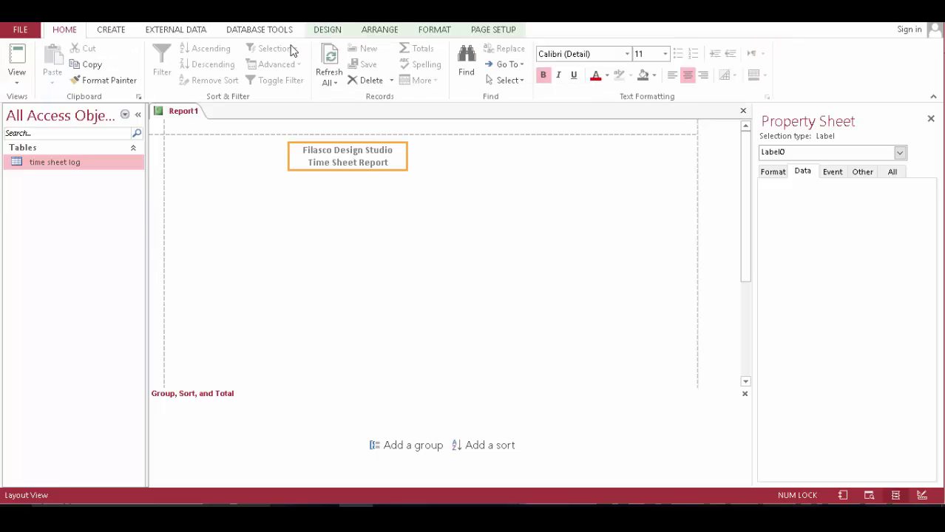
click(574, 77)
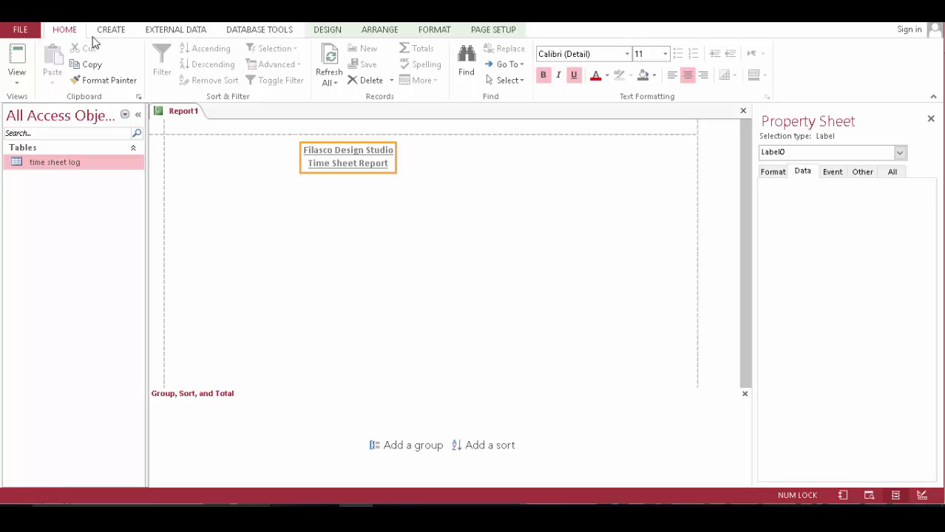
key(ctrl+z)
Try underlining only the "Time Sheet Report" line of the header label, and undo the formatting
click(363, 185)
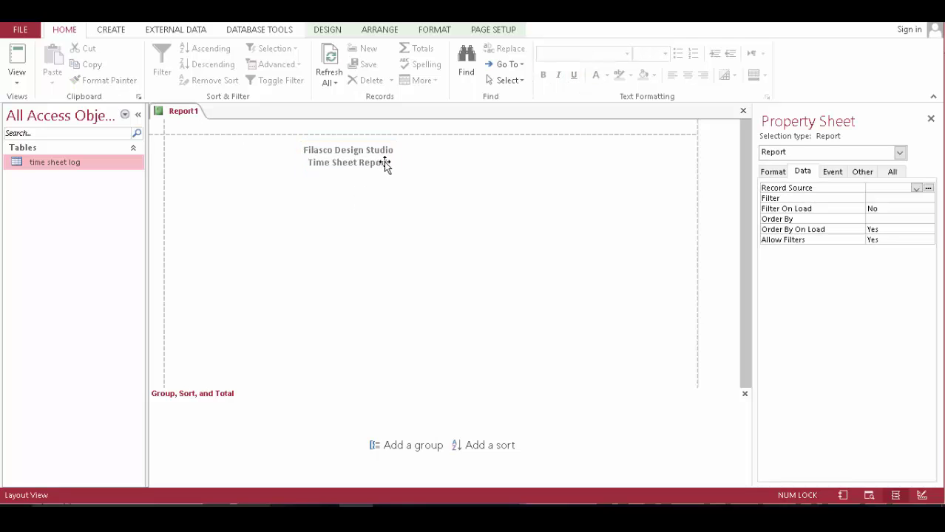
click(383, 163)
double_click(383, 164)
drag(388, 163, 305, 163)
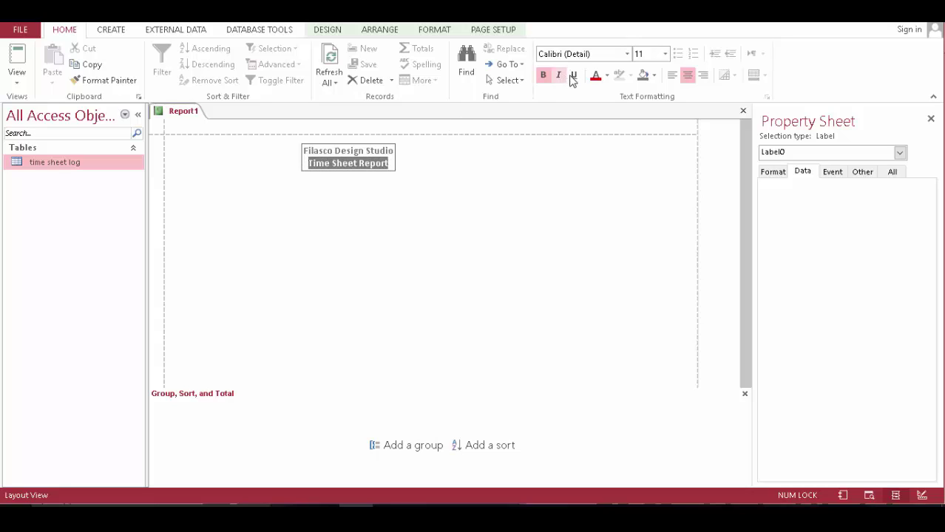
click(574, 74)
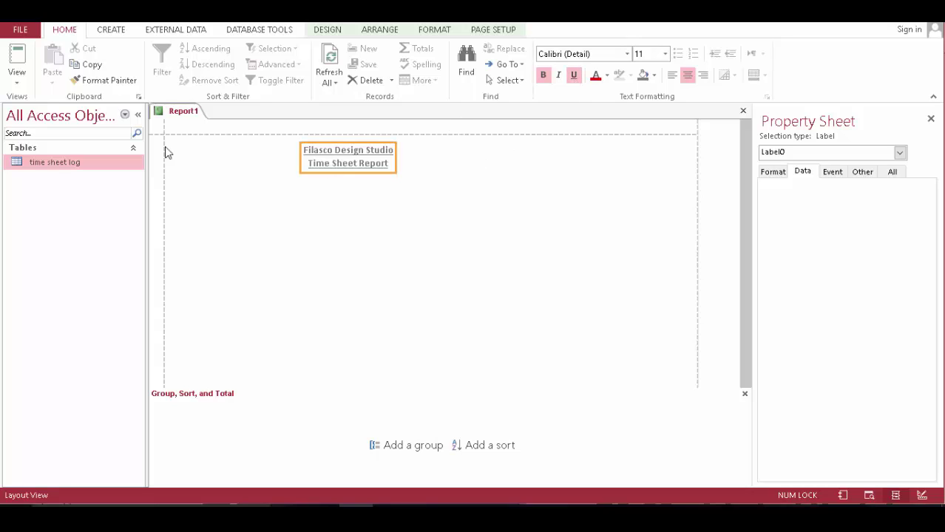
key(ctrl+z)
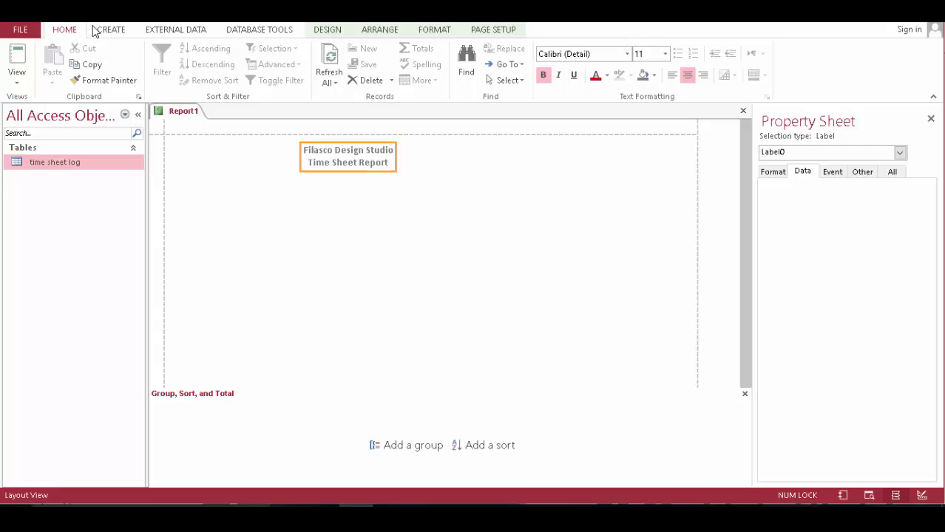
Switch the report to Design View and increase the page header section's height to leave space below the label
click(333, 32)
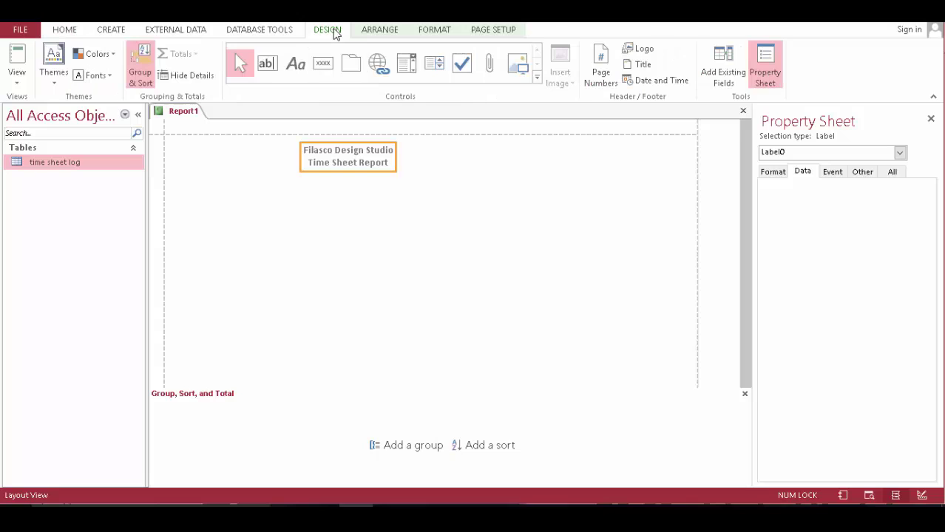
click(536, 78)
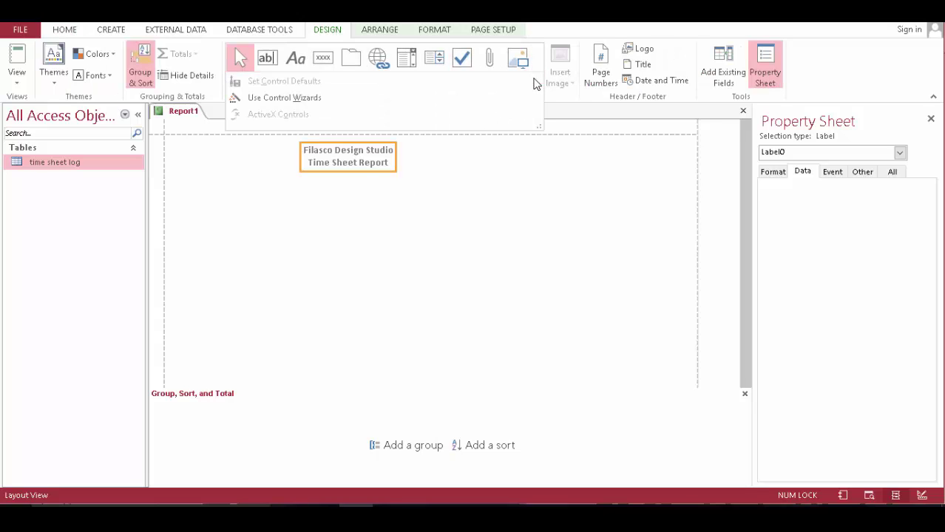
click(18, 80)
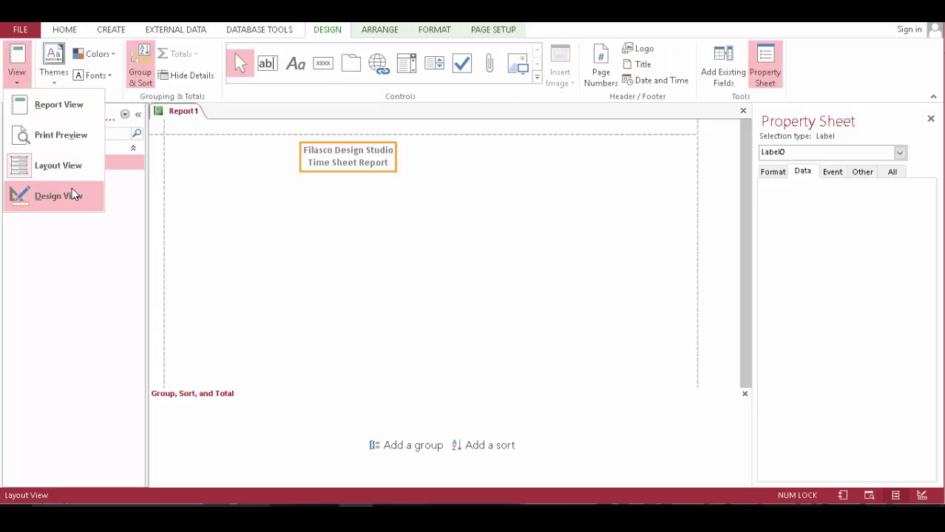
click(72, 191)
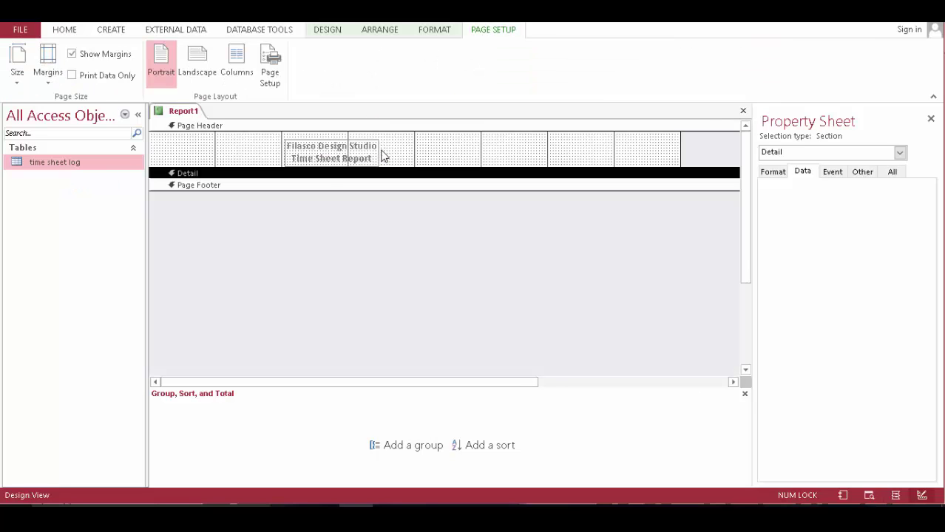
drag(323, 165, 314, 189)
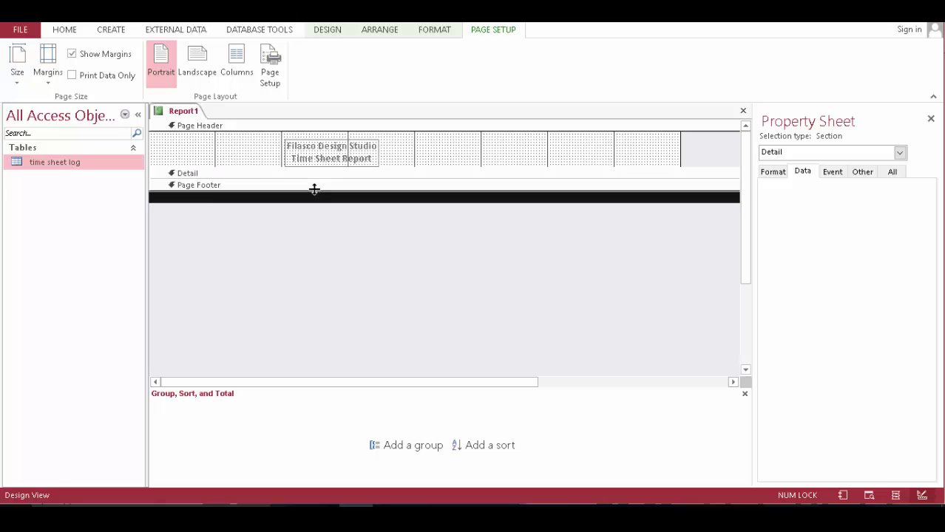
Draw a horizontal line directly beneath the page header label, matching its width, and display the report in Report View
click(330, 26)
click(454, 79)
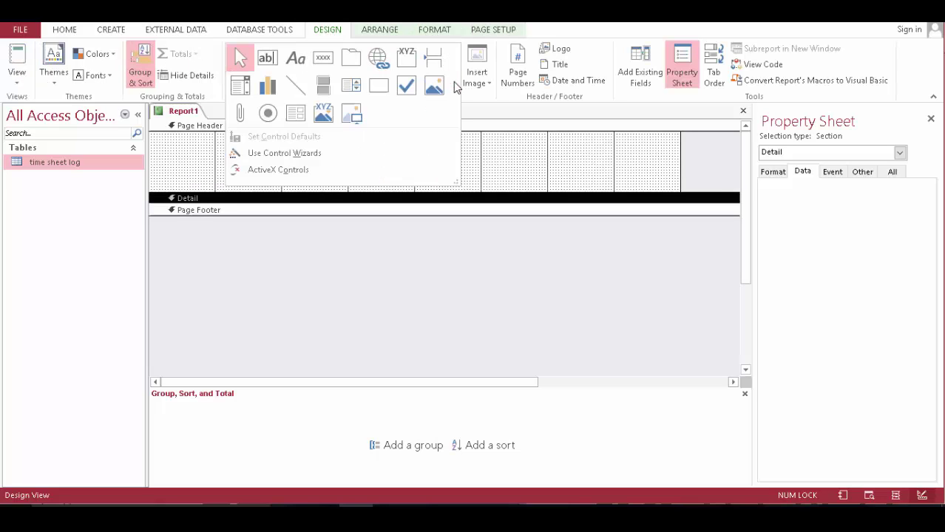
click(300, 90)
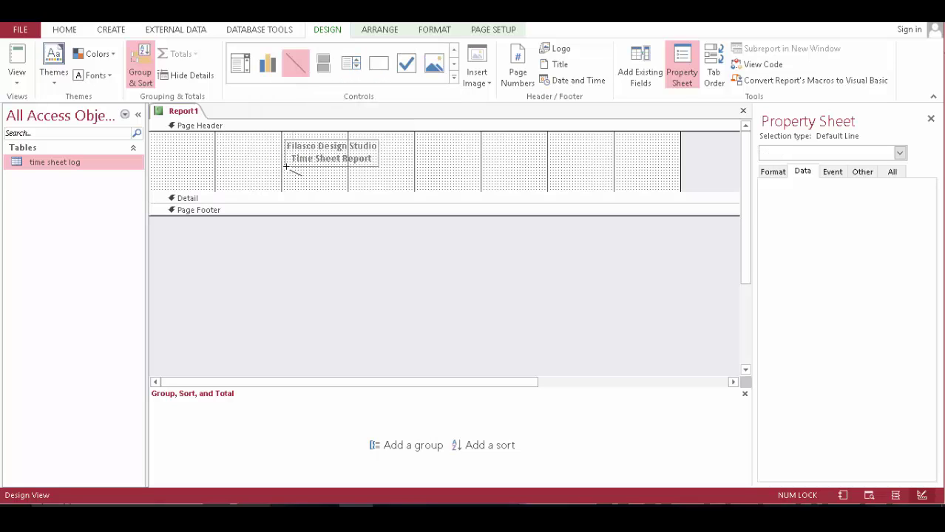
drag(289, 169, 378, 167)
click(64, 29)
click(17, 59)
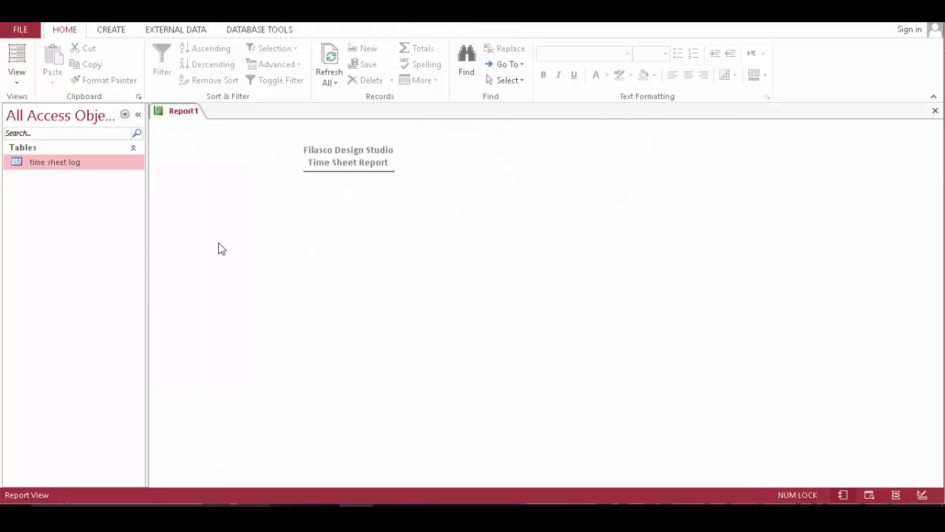
Return to Layout View and show the available fields of the time sheet log table
click(16, 57)
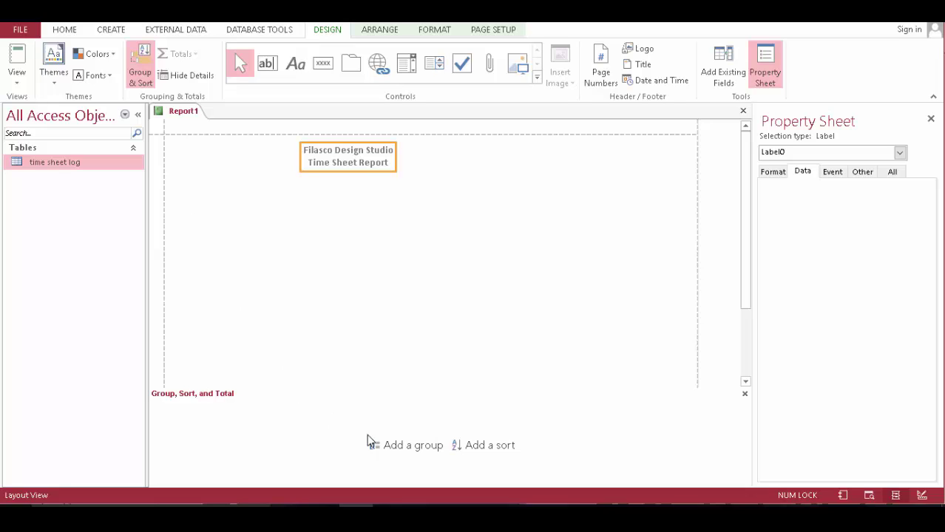
click(724, 66)
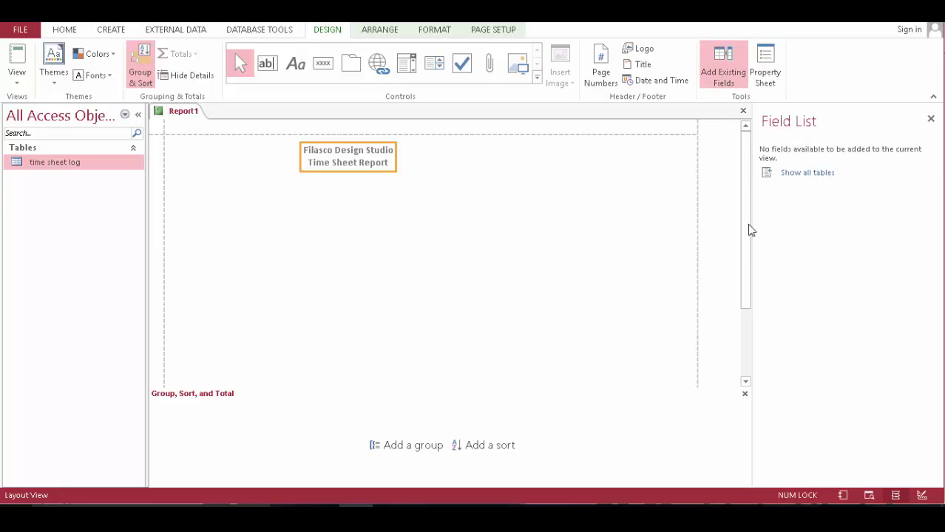
click(794, 173)
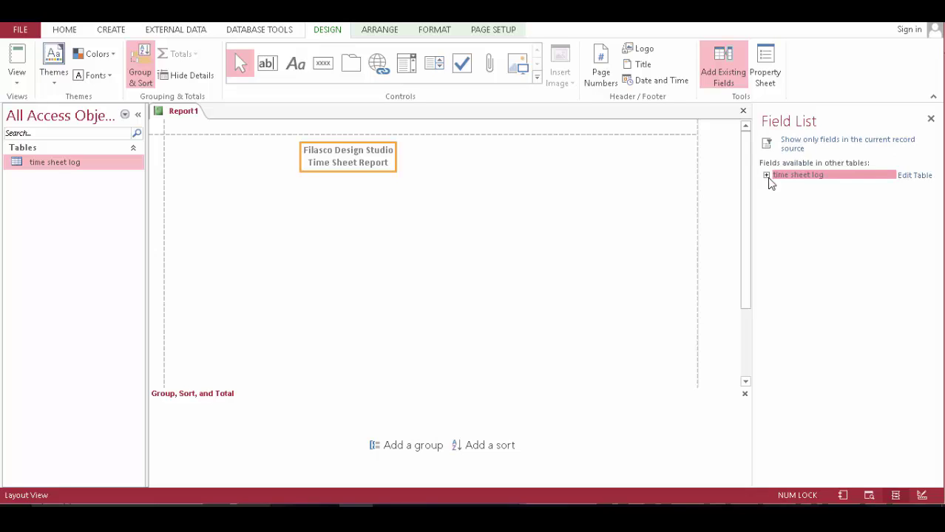
click(767, 176)
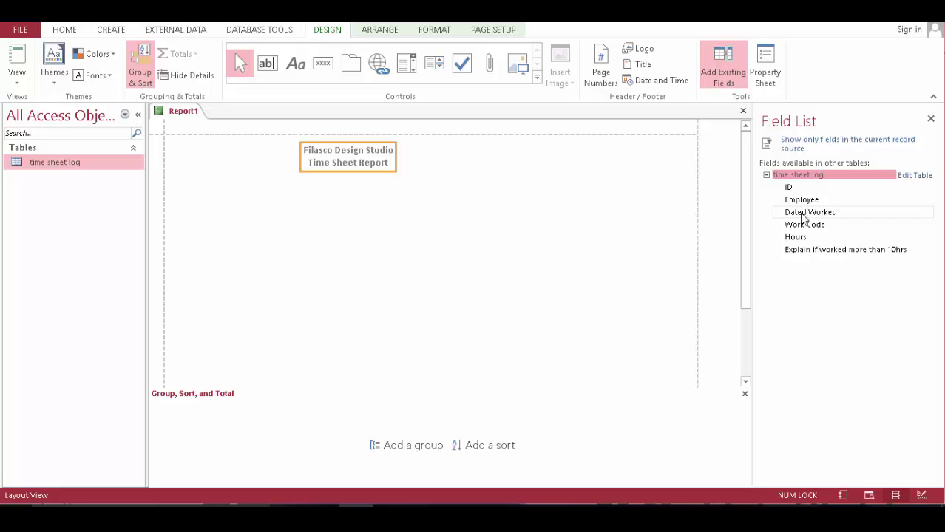
Try placing the Dated Worked field on the report in Layout View, and delete it
drag(802, 216, 231, 186)
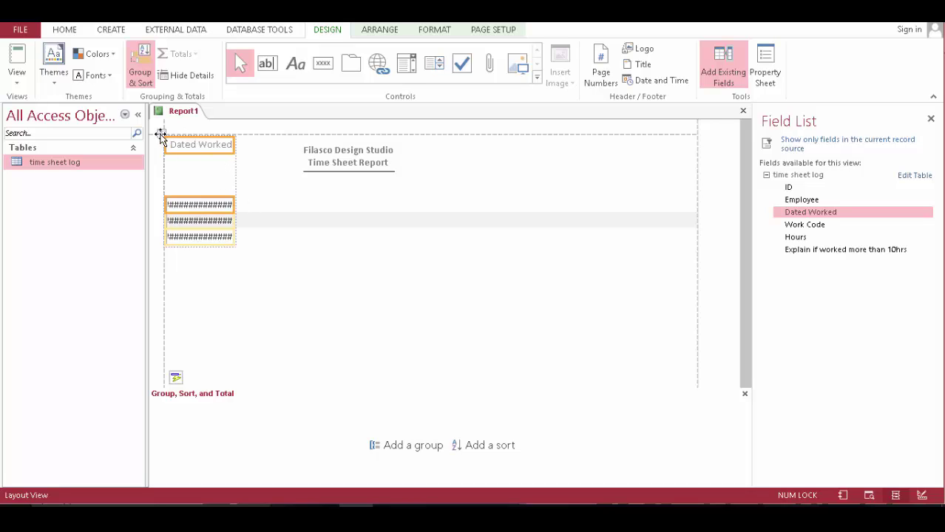
mouse_move(160, 138)
mouse_down()
mouse_move(164, 190)
mouse_move(169, 139)
mouse_up()
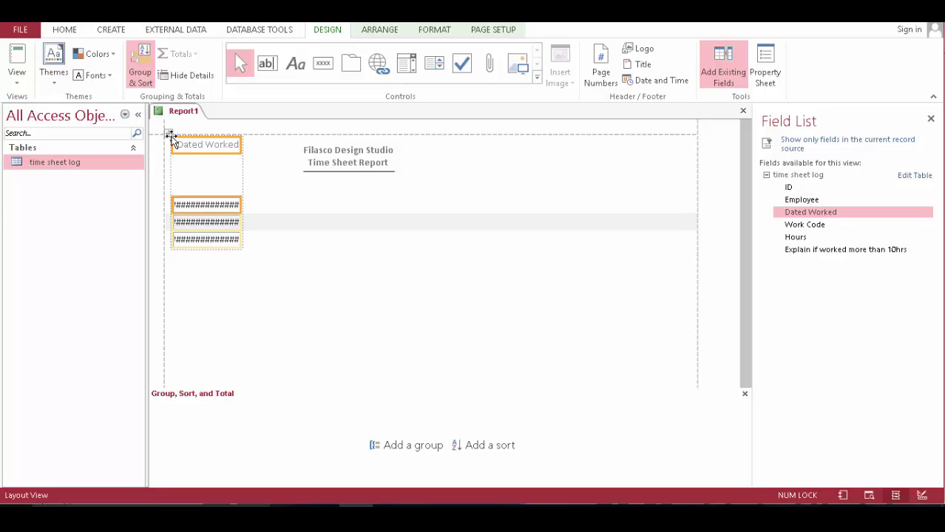
drag(170, 192, 174, 199)
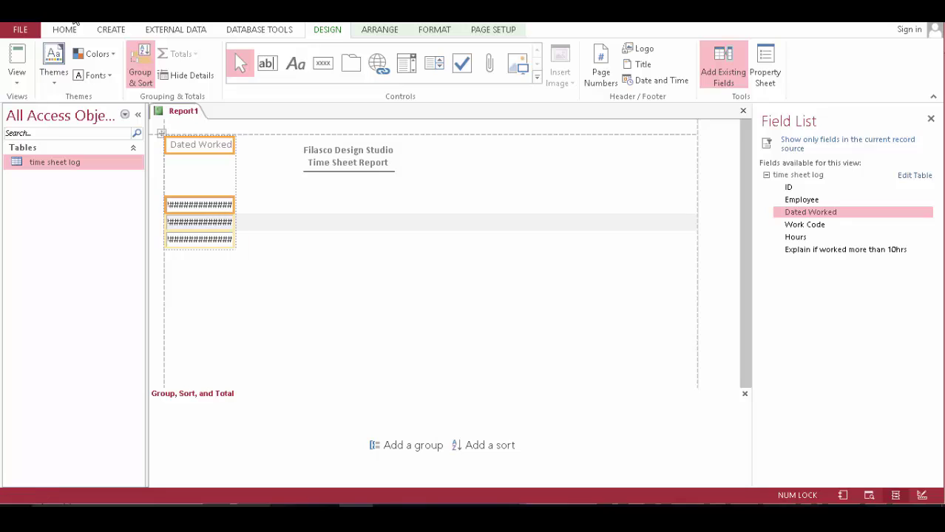
key(Delete)
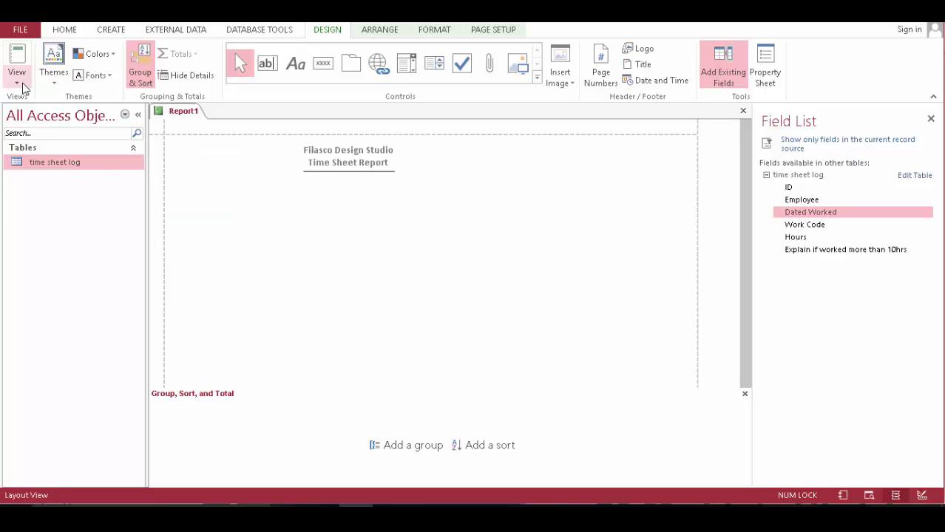
In Design View, extend the page header section well downward and add the Dated Worked field below the title
click(16, 80)
click(65, 198)
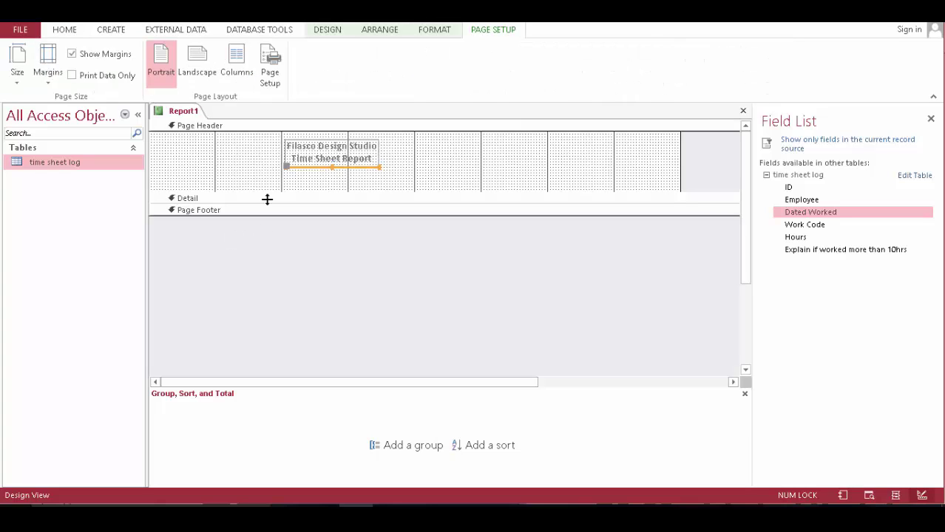
drag(255, 191, 247, 306)
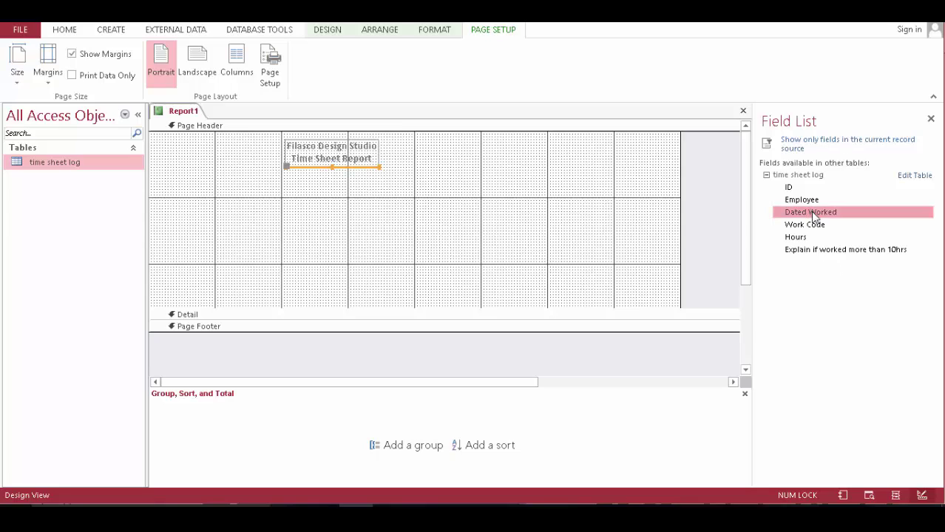
drag(811, 211, 261, 272)
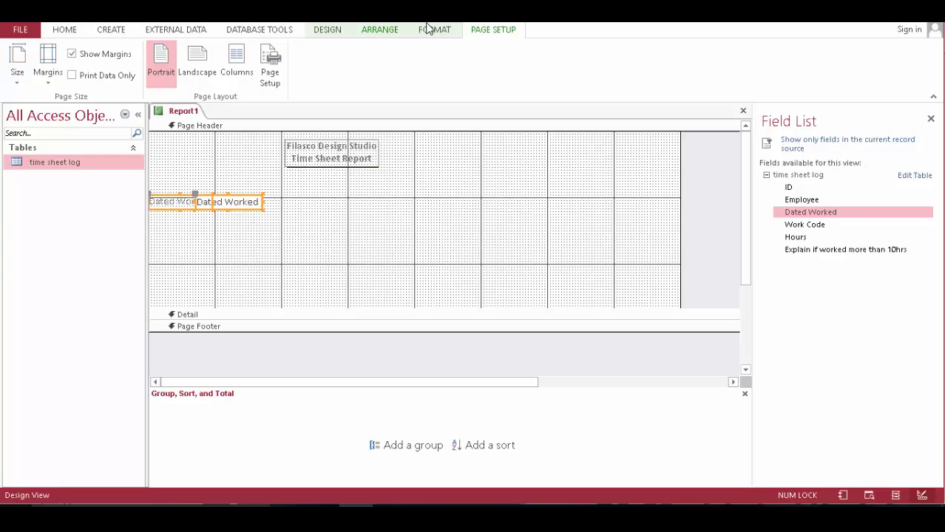
Arrange the Dated Worked field in a stacked layout, adding empty rows below it and two columns to its right
click(383, 29)
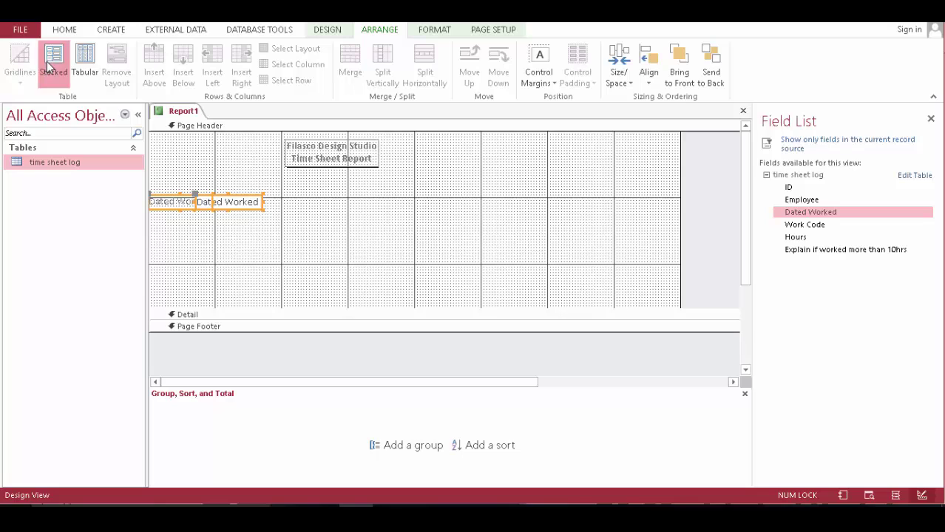
click(48, 66)
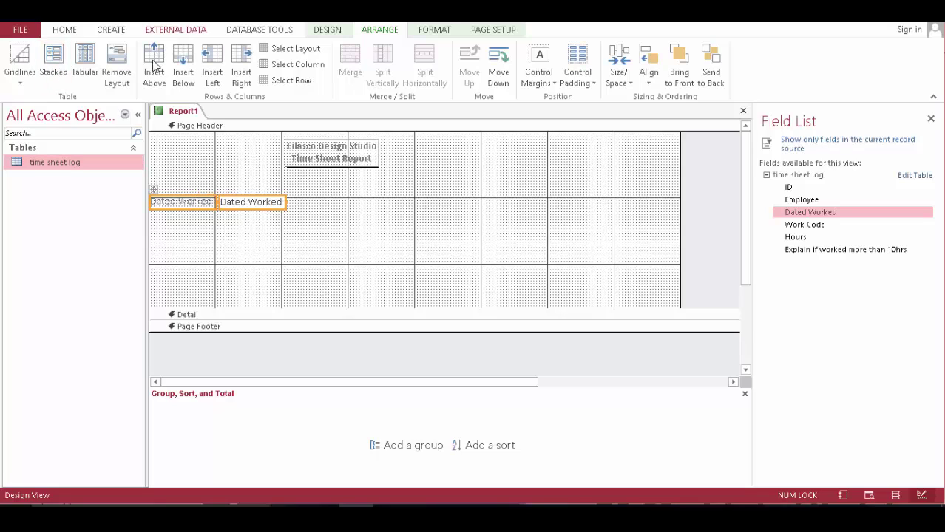
click(186, 68)
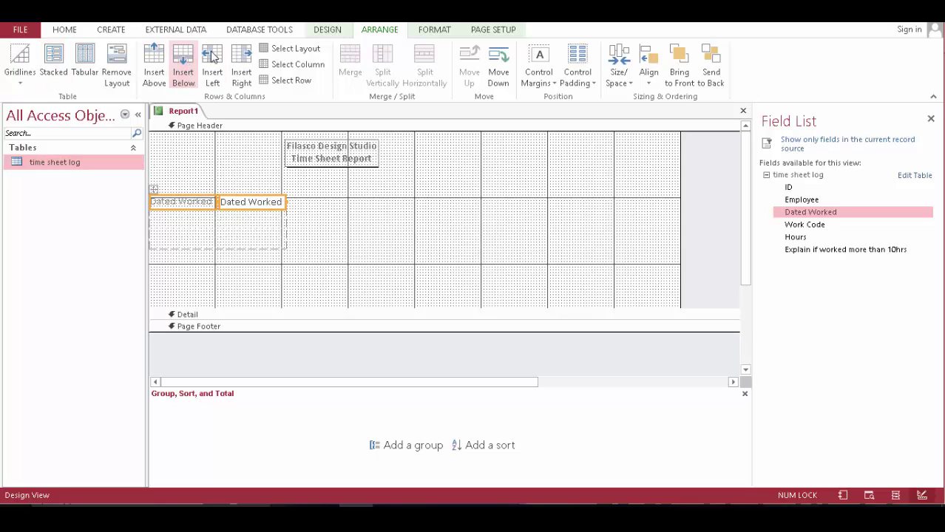
click(241, 65)
click(242, 64)
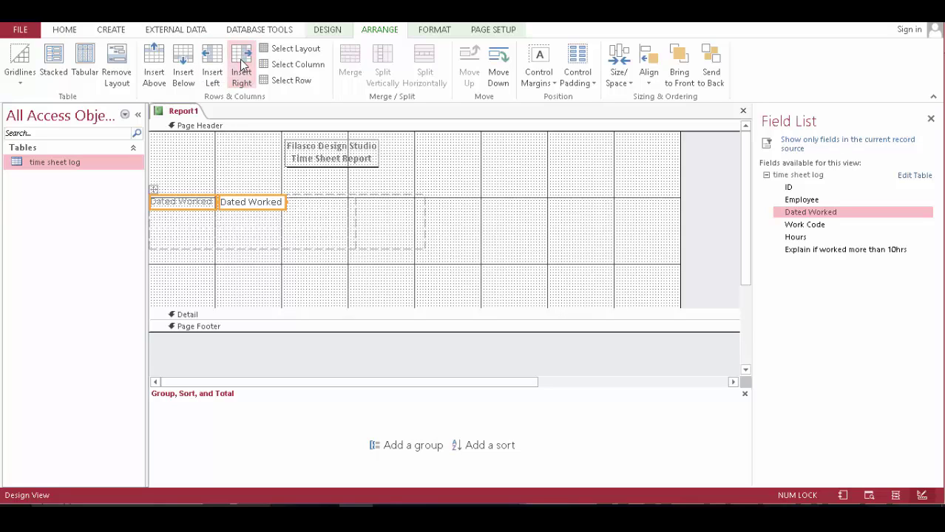
click(184, 68)
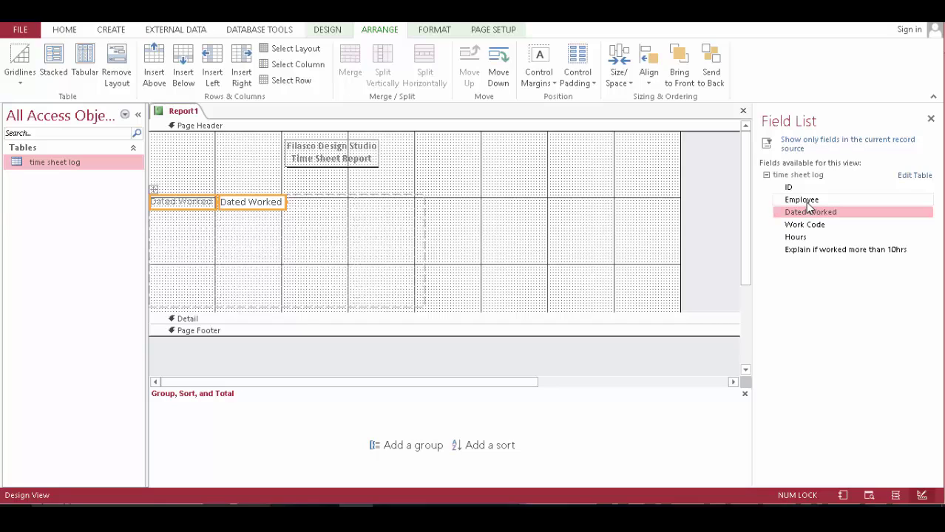
Add the Employee, Work Code, Hours and "Explain if worked more than 10hrs" fields beneath Dated Worked in the stacked layout
drag(809, 205, 399, 238)
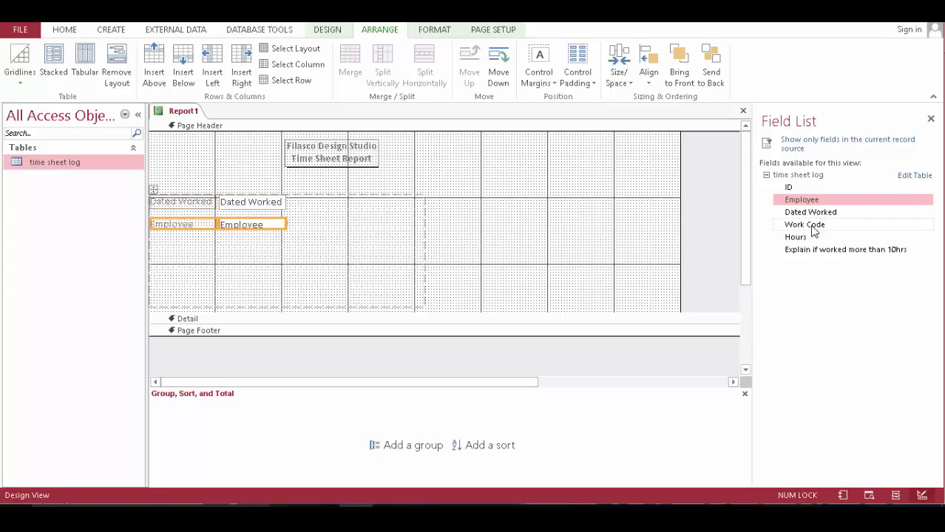
drag(813, 232, 199, 232)
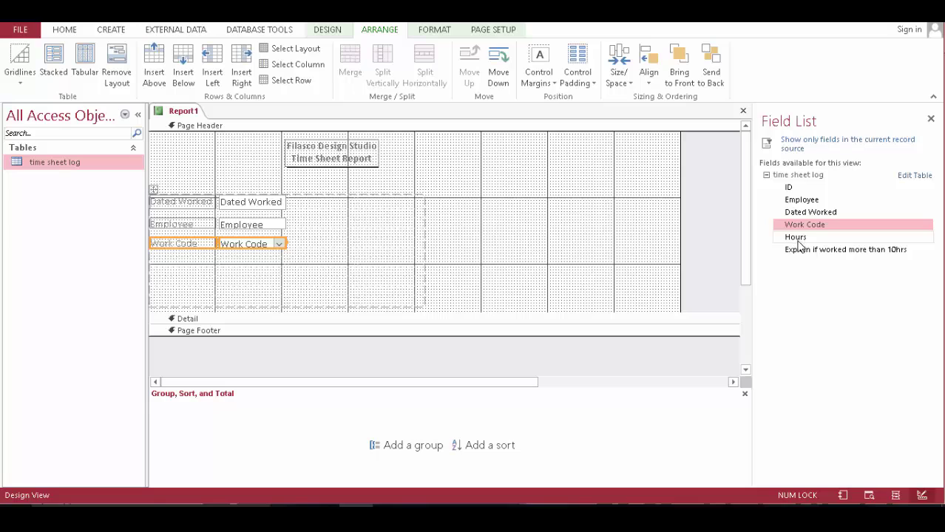
drag(797, 242, 185, 266)
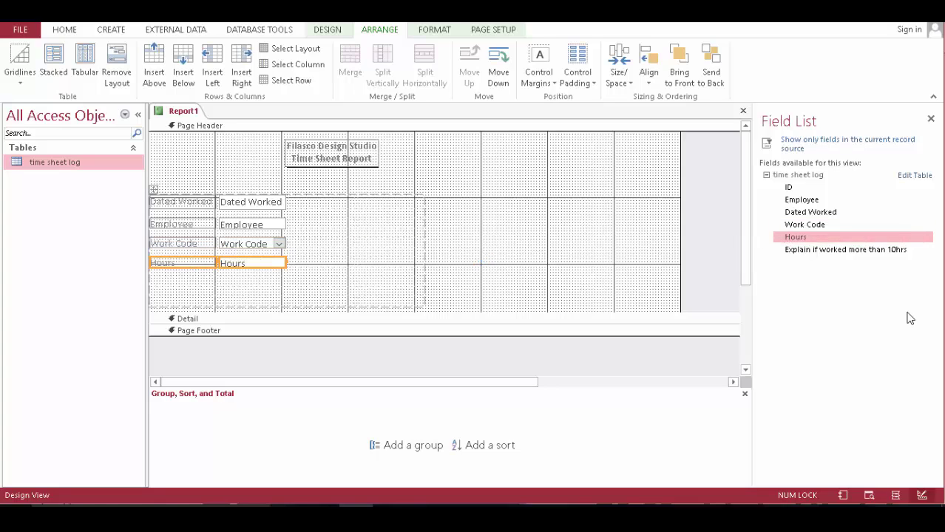
drag(825, 252, 200, 278)
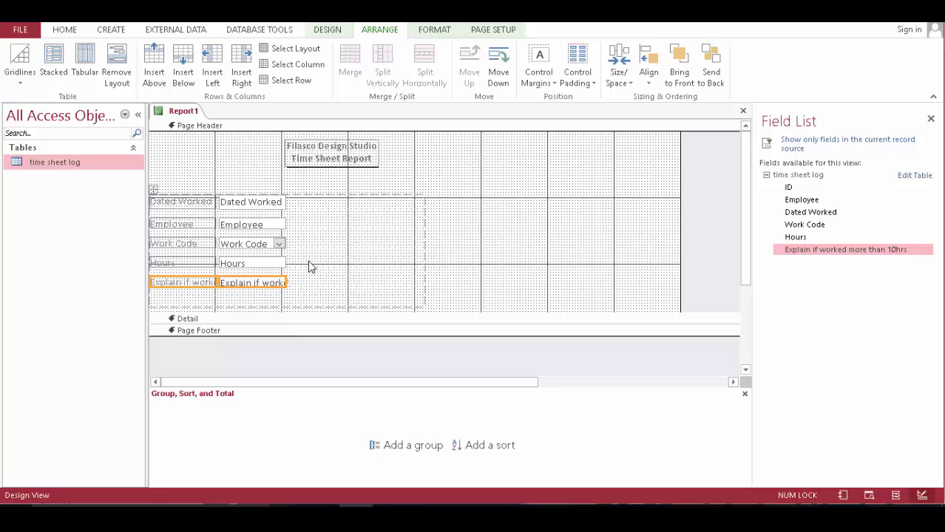
Merge the "Explain if worked more than 10hrs" text box with the two empty cells beside it
drag(286, 282, 356, 283)
click(386, 282)
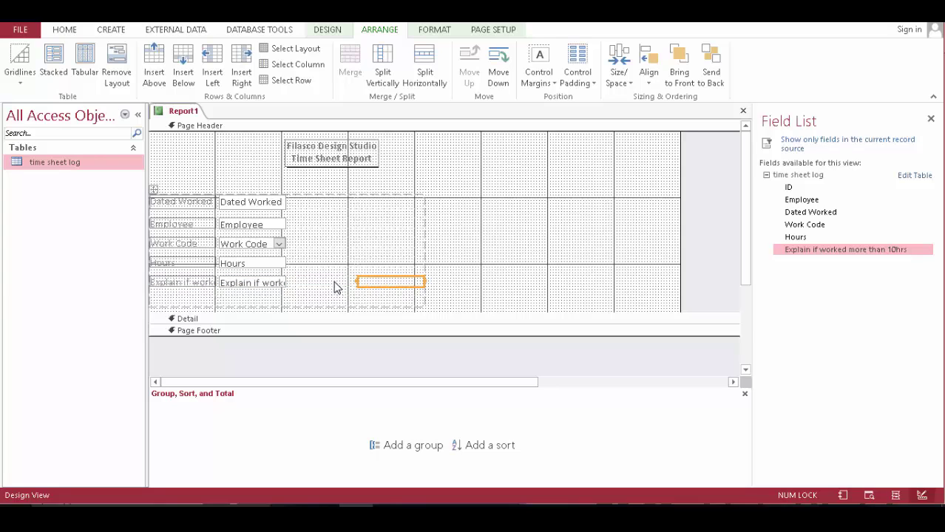
shift+click(270, 283)
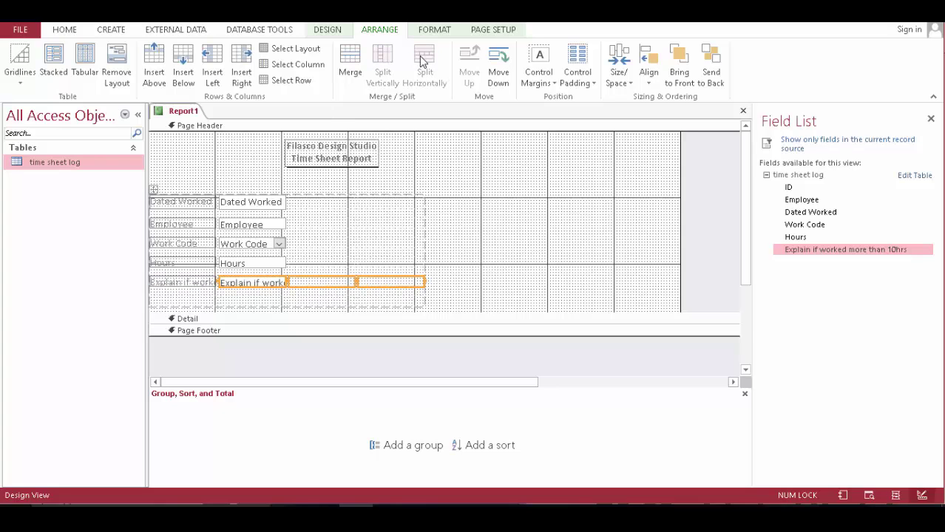
click(346, 65)
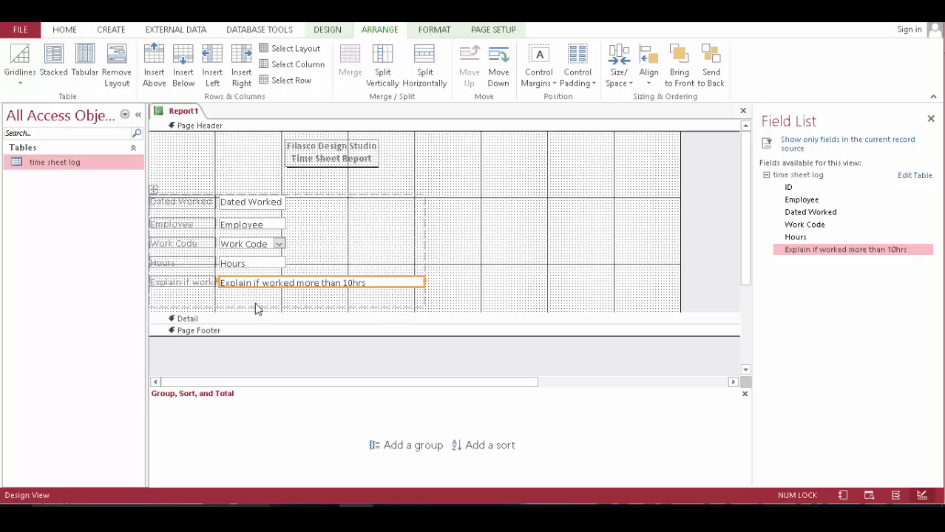
Merge the three empty cells in the row below into the "Explain if worked more than 10hrs" text box
click(259, 299)
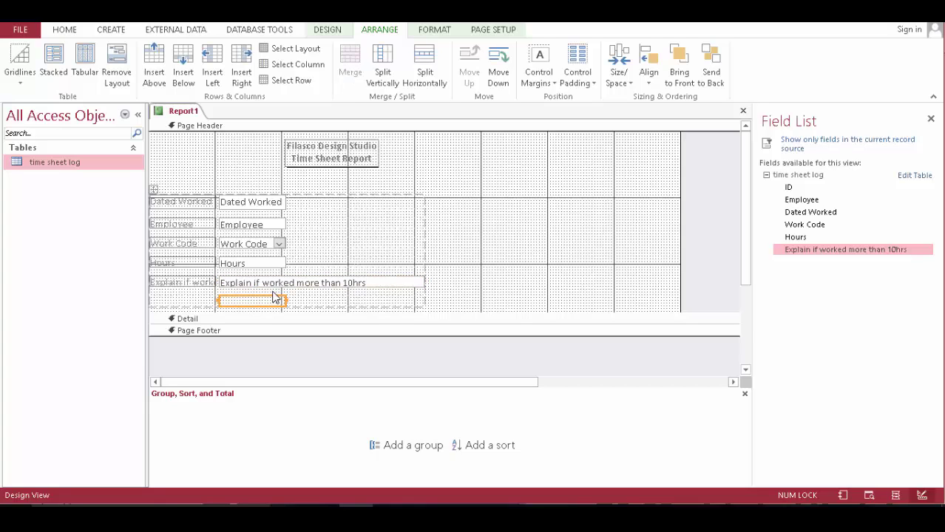
ctrl+click(303, 300)
ctrl+click(393, 299)
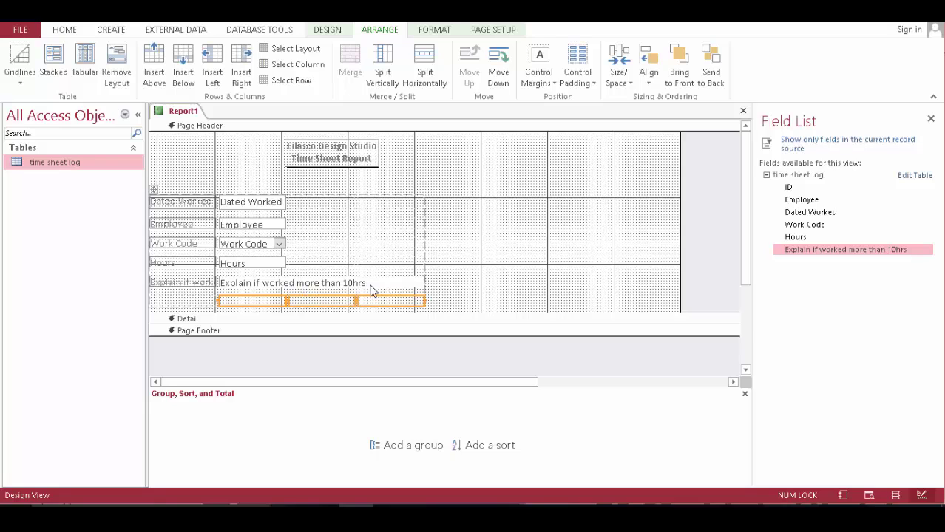
ctrl+click(368, 285)
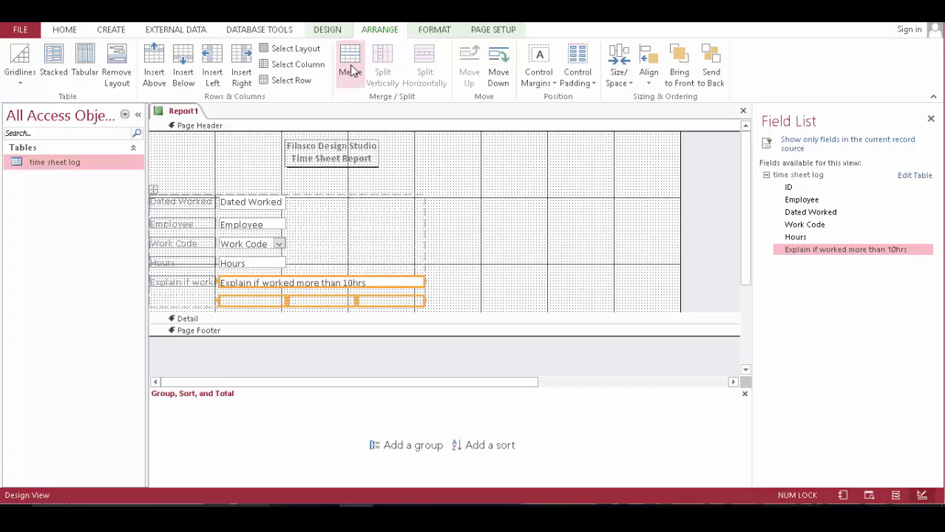
click(351, 66)
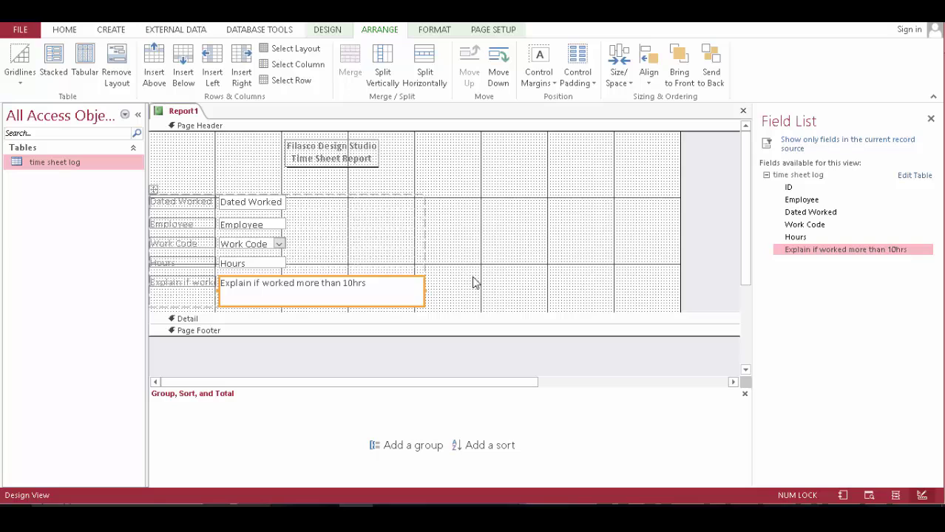
Group the report on Employee, sorted with A on top and with a header section, leaving the group title empty
click(395, 446)
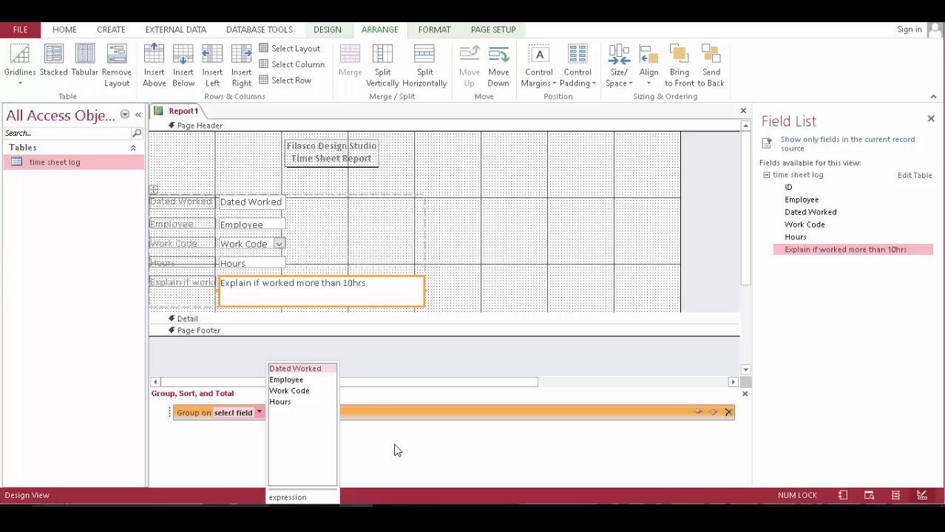
click(287, 380)
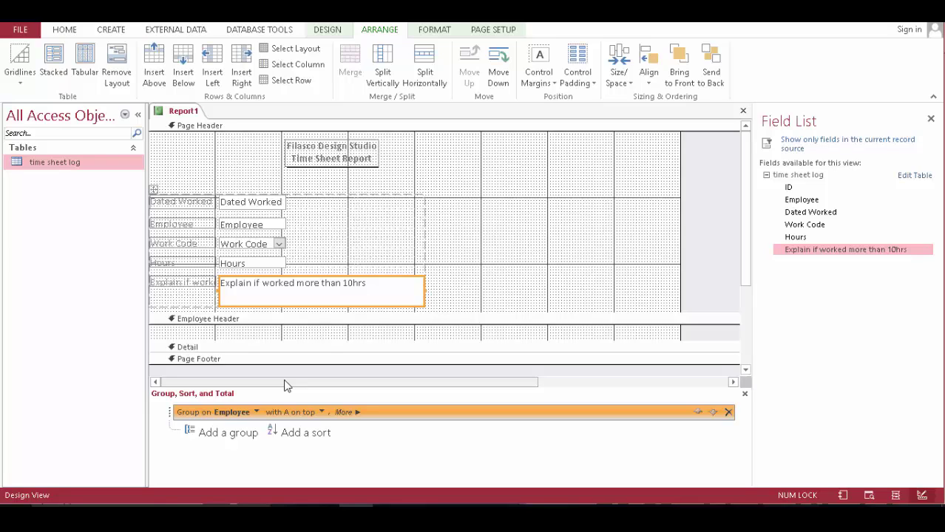
click(358, 412)
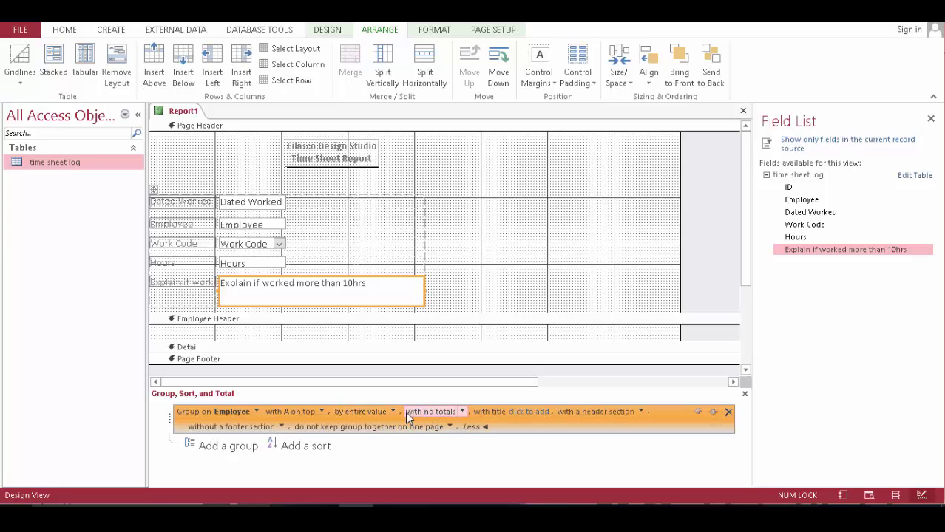
click(530, 413)
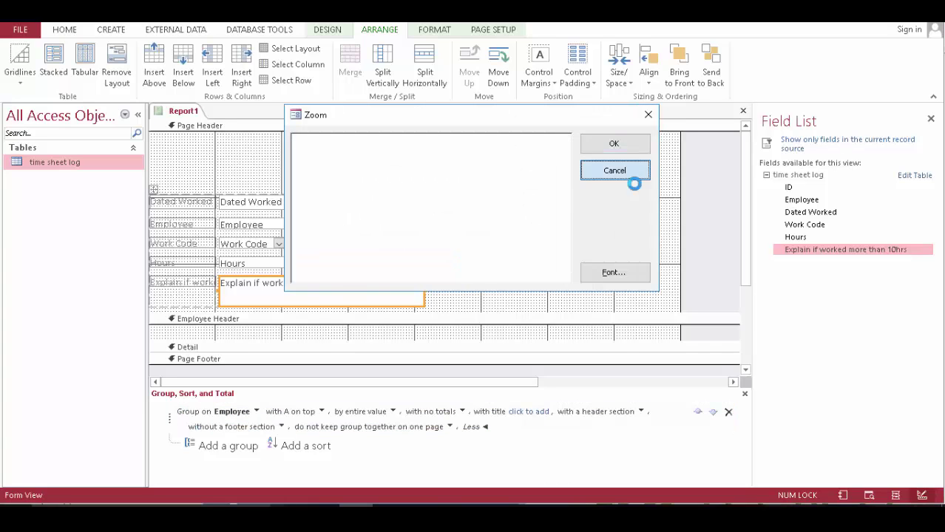
click(629, 174)
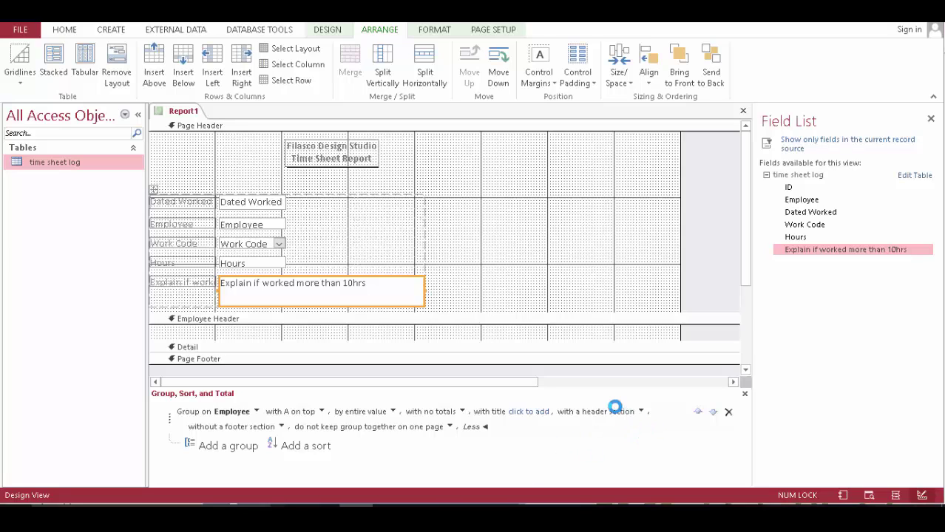
click(639, 412)
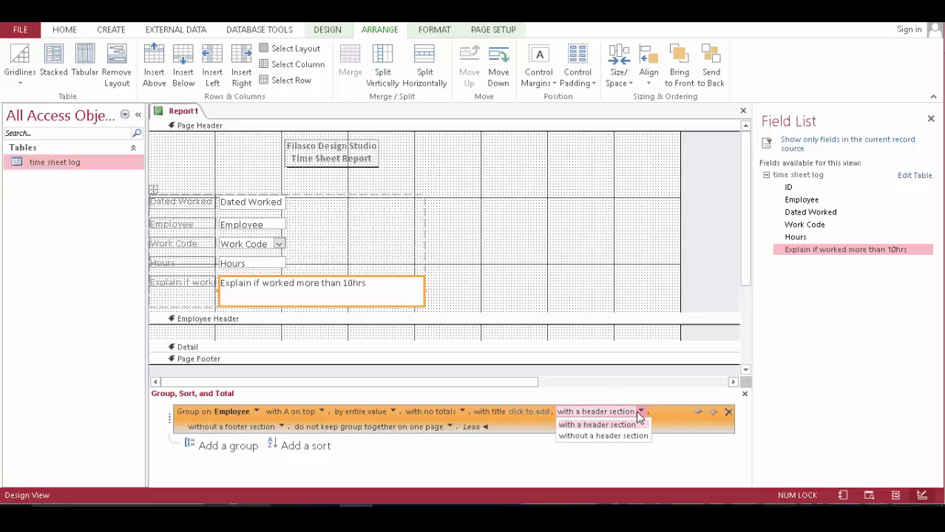
click(635, 427)
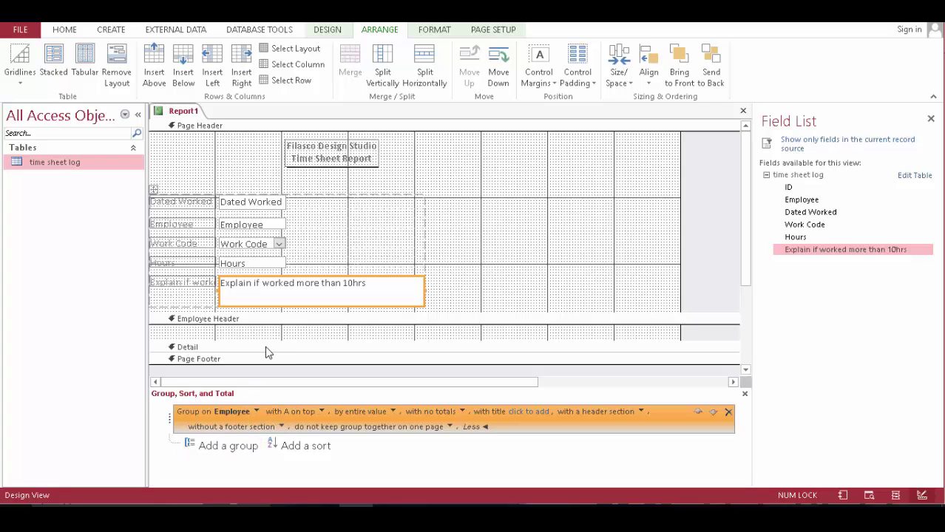
Extend the Detail section downward to make room for fields beneath the Employee Header
click(210, 323)
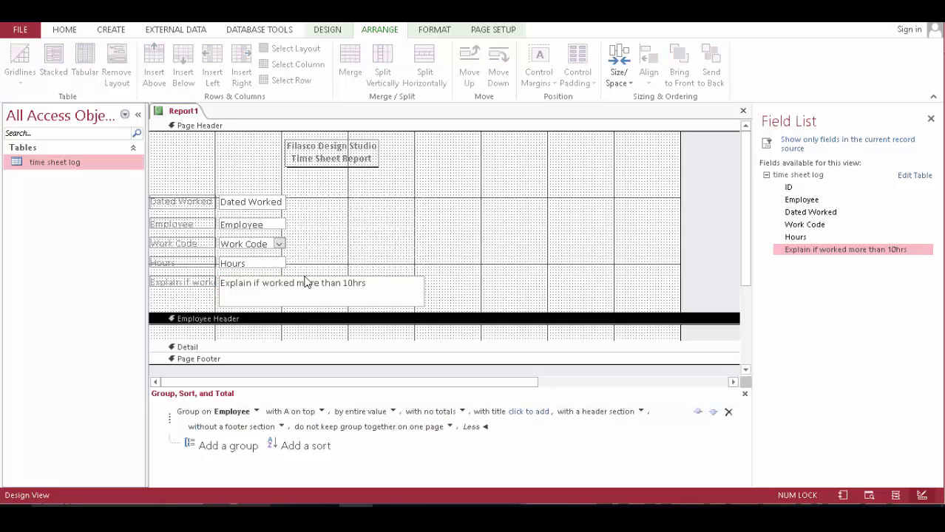
scroll(353, 246, down, 2)
scroll(352, 245, up, 1)
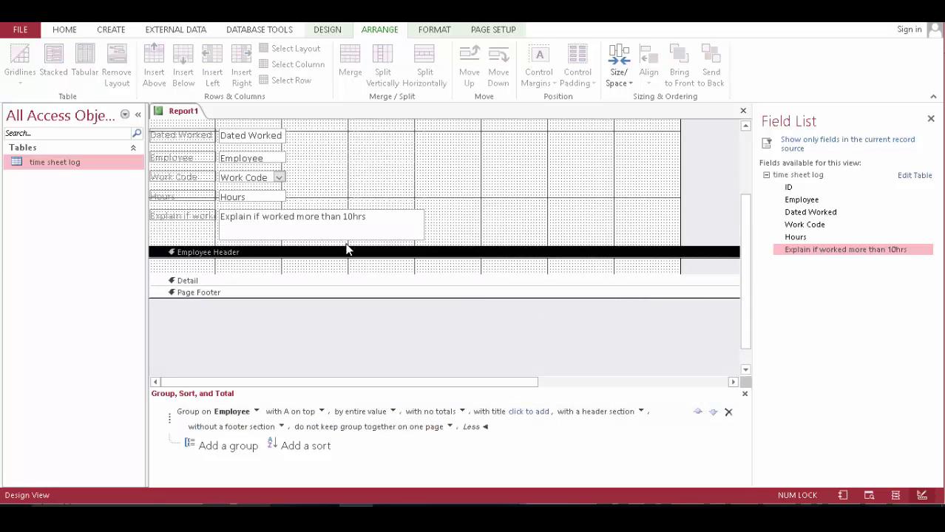
scroll(347, 250, up, 1)
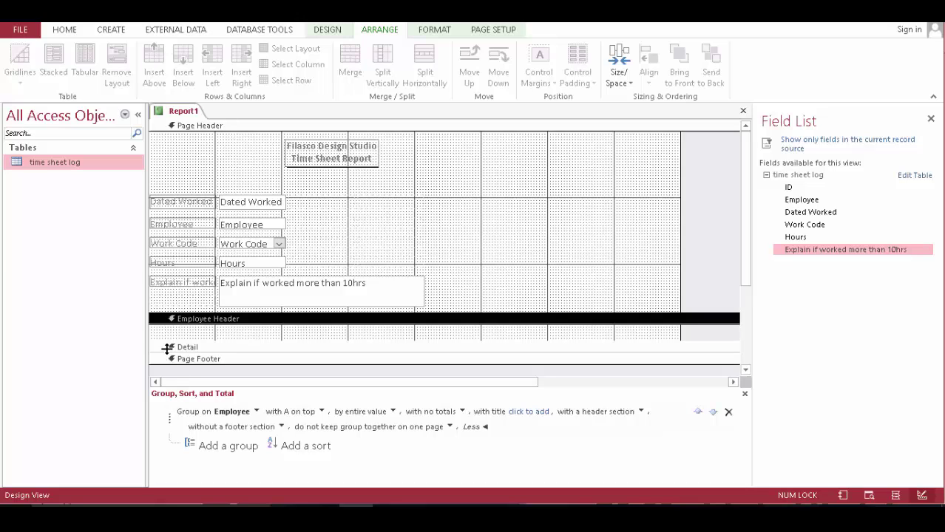
drag(167, 353, 162, 428)
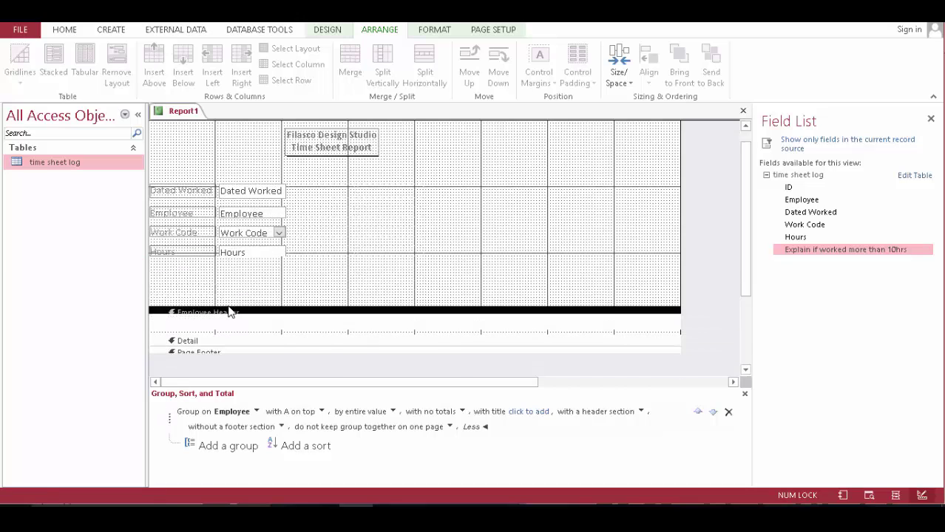
Copy the stacked time sheet fields from the Page Header and paste them into the Detail section
drag(160, 162, 298, 277)
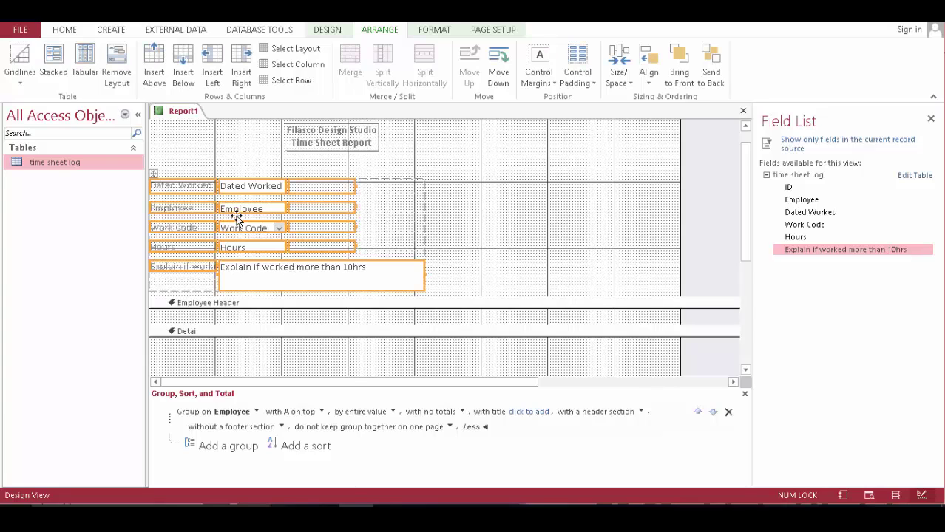
right_click(236, 218)
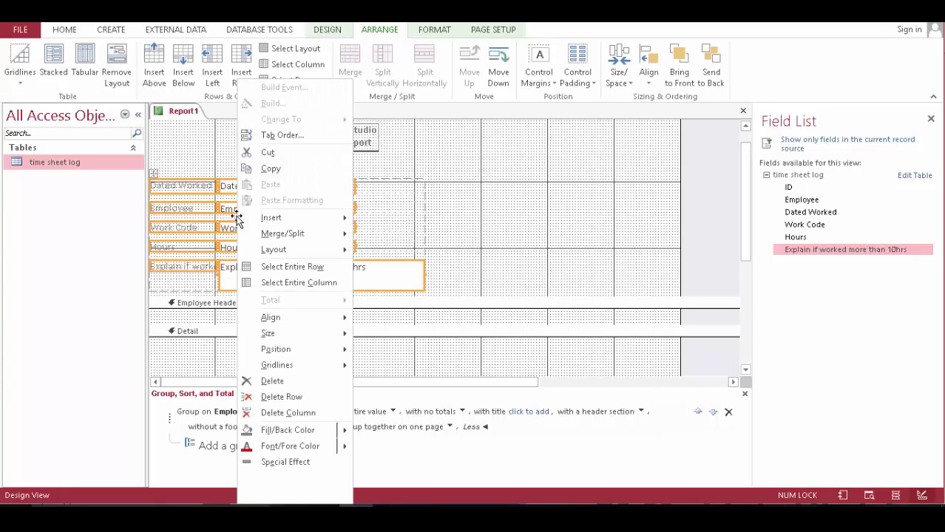
click(272, 175)
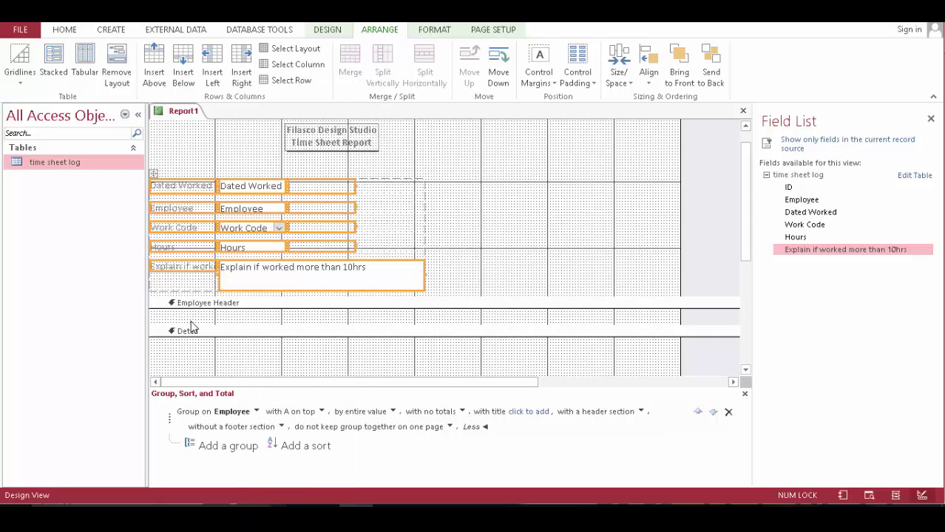
click(194, 352)
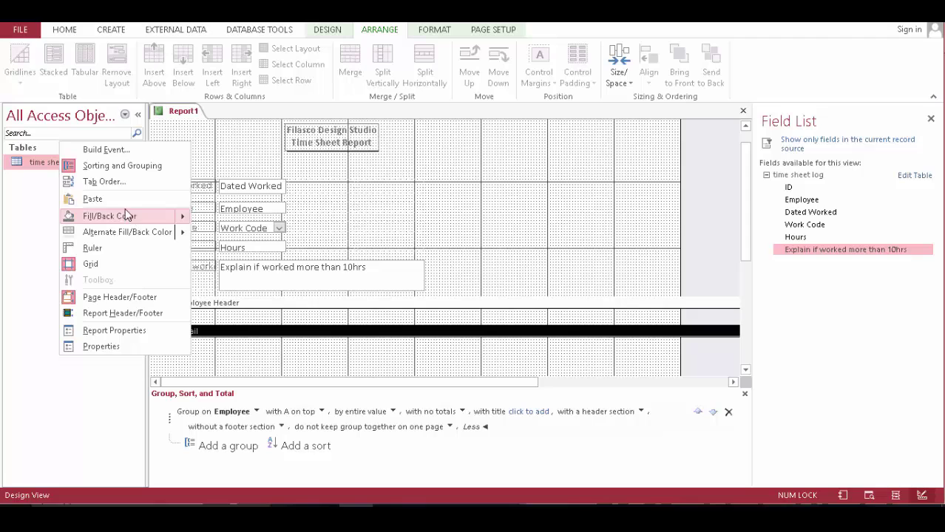
click(92, 199)
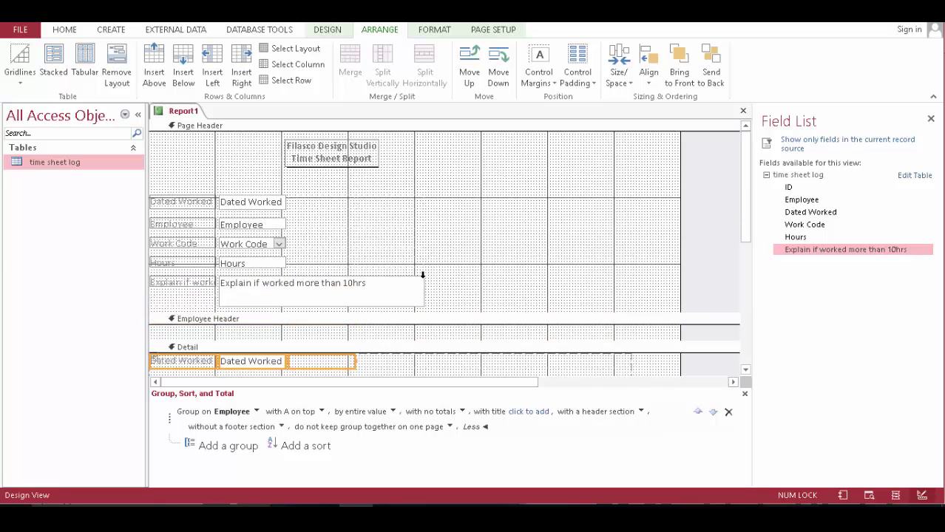
Delete the original stacked fields from the Page Header, and resize it to end just below the title with a taller Employee Header
drag(445, 304, 157, 179)
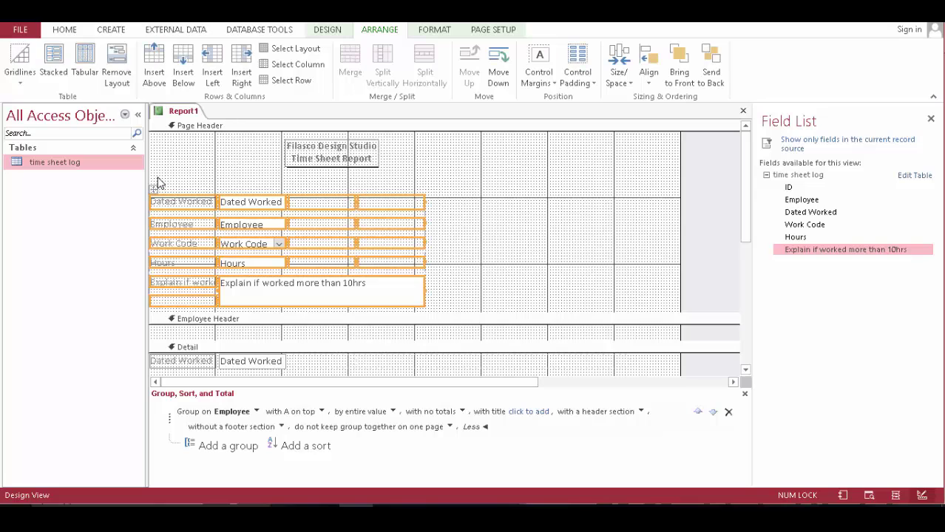
key(Delete)
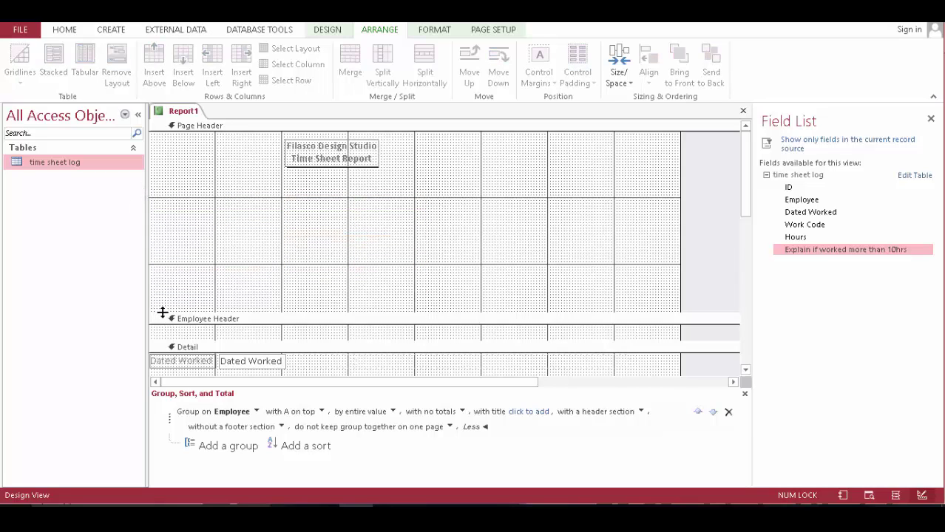
drag(163, 313, 156, 243)
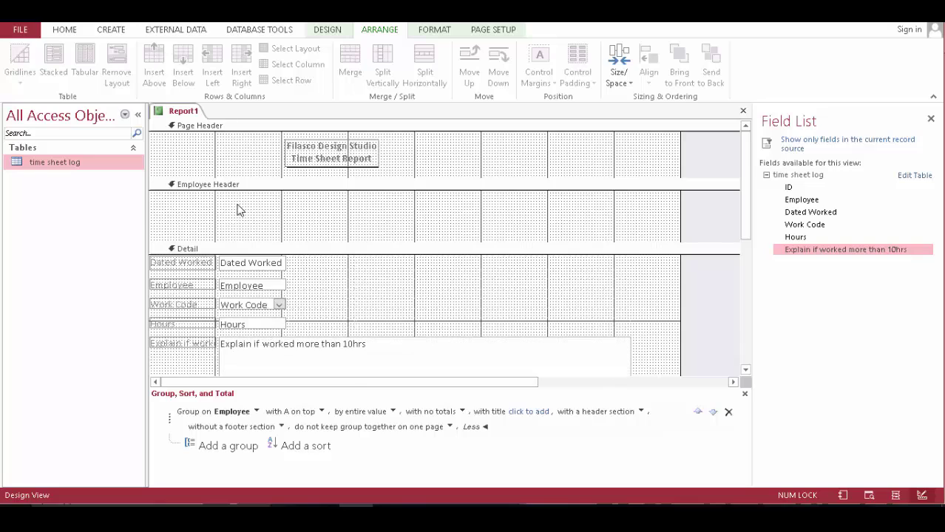
Add the Employee field to the Employee Header in a stacked layout with one empty row below it
click(221, 204)
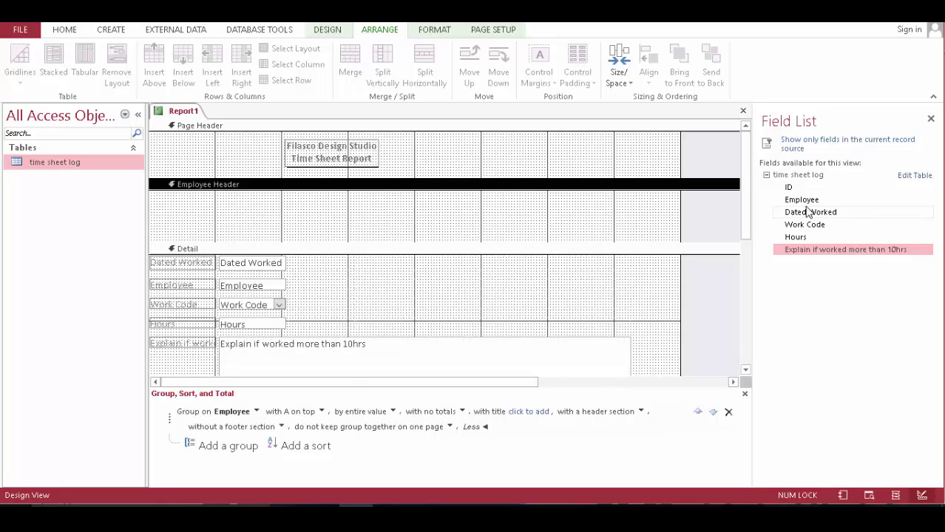
drag(785, 200, 173, 196)
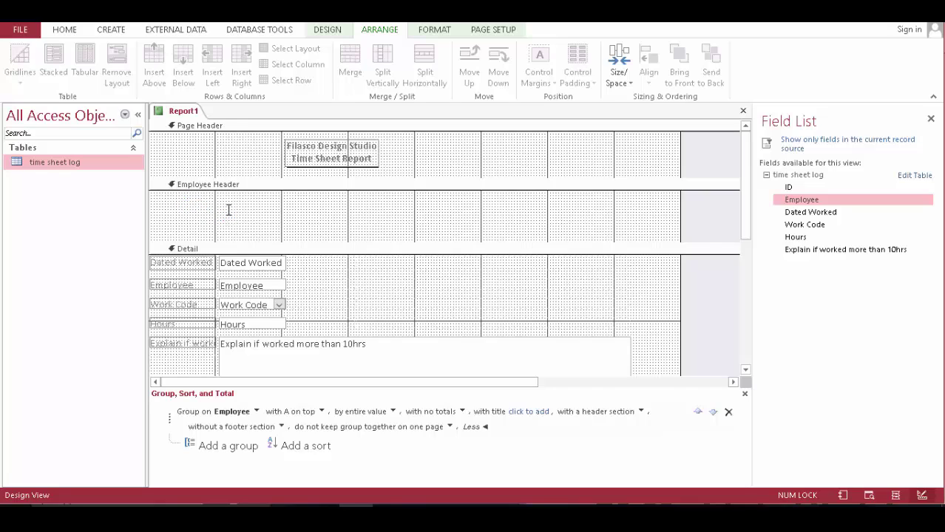
click(53, 61)
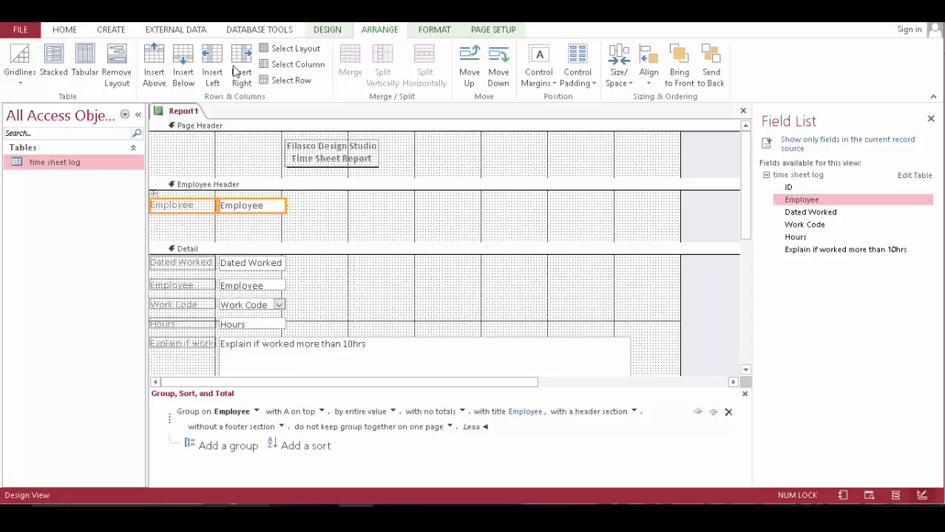
click(184, 62)
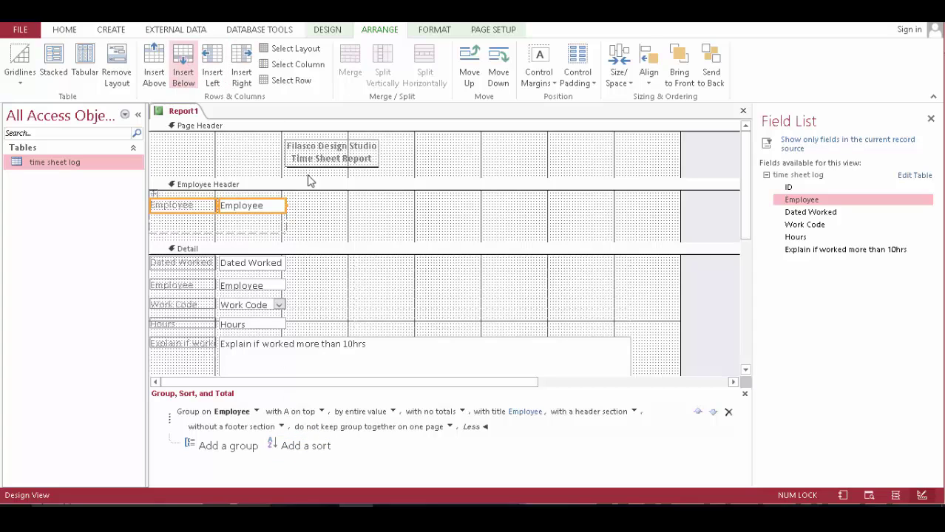
Add a sort by Hours from smallest to largest within the Employee group
click(292, 447)
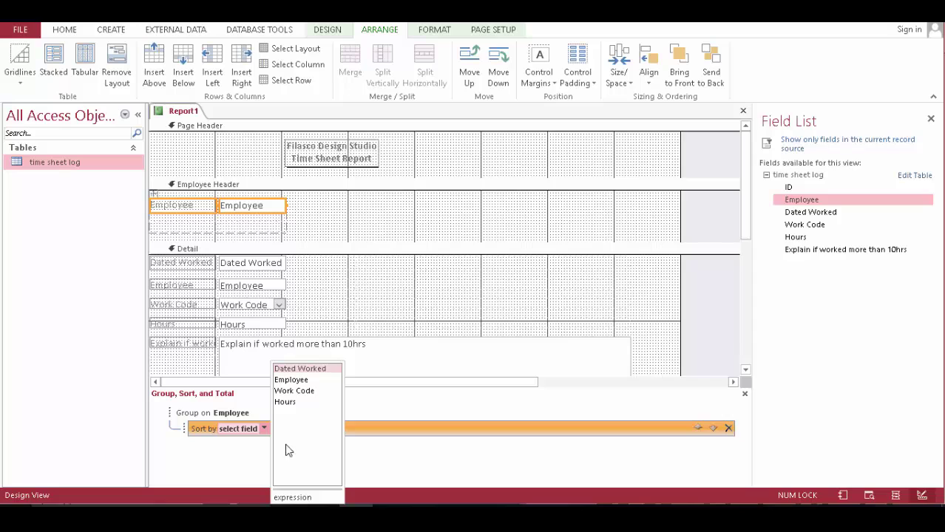
click(287, 403)
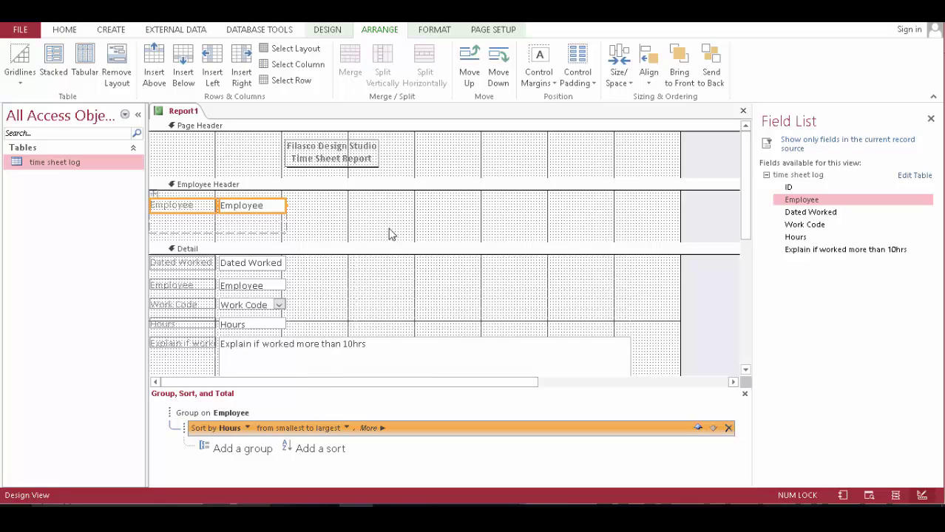
Try adding another Employee field beside Dated Worked in the Detail section, and undo it
click(164, 227)
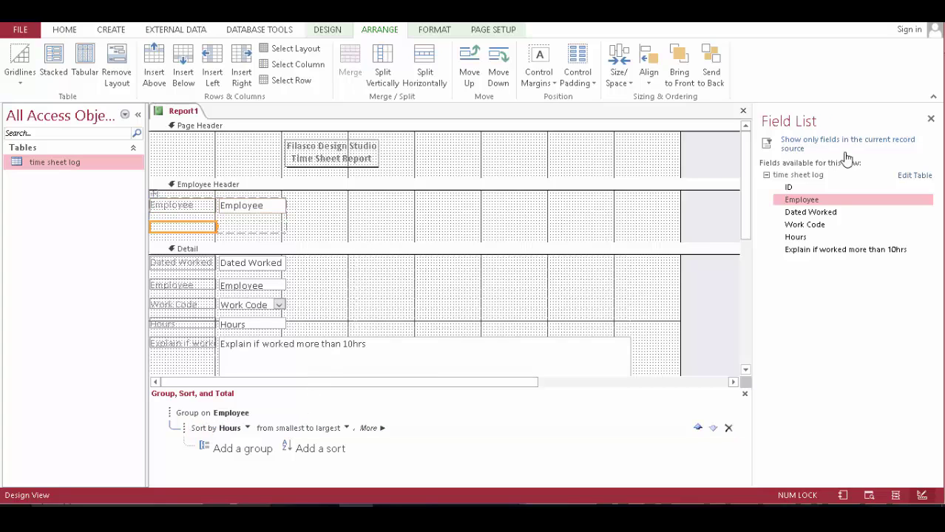
drag(816, 207, 480, 267)
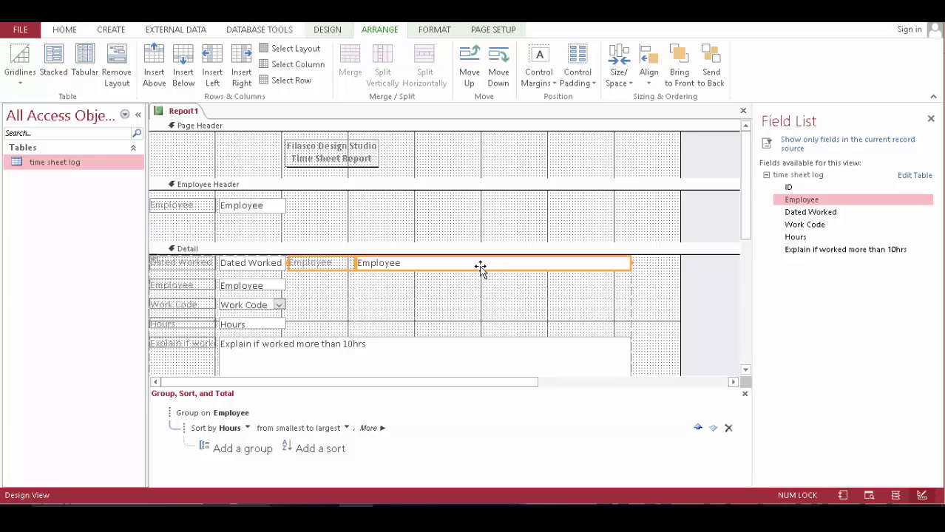
key(ctrl+z)
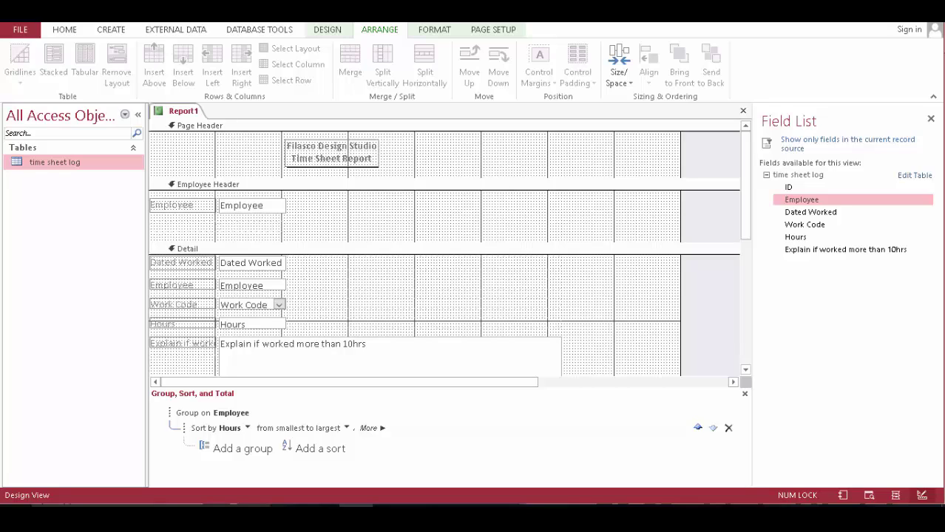
Place the Hours field below Employee in the Employee Header, and recreate the Hours sort from smallest to largest
click(729, 429)
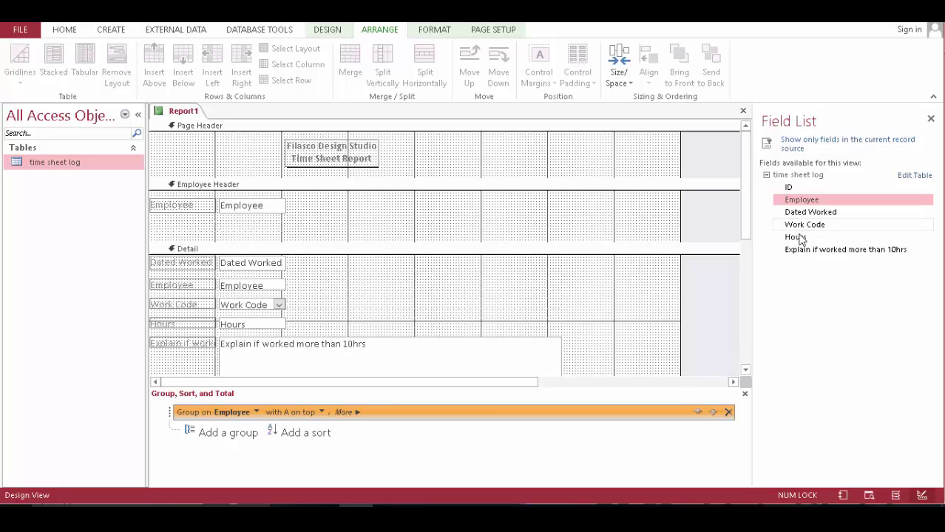
drag(795, 237, 176, 231)
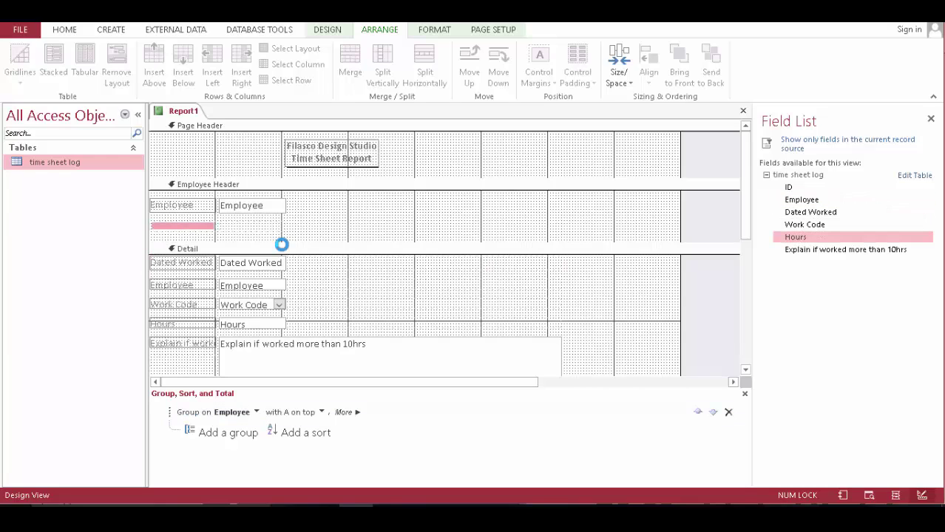
click(285, 436)
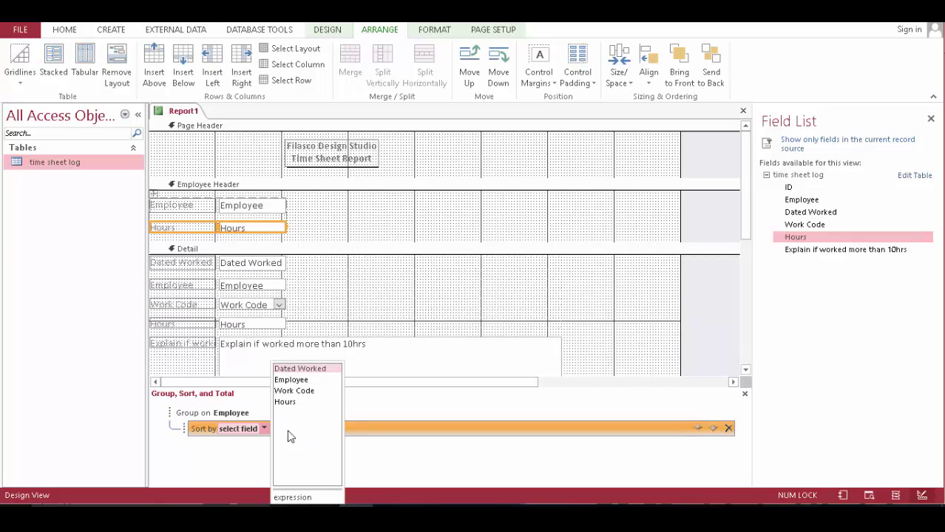
click(291, 405)
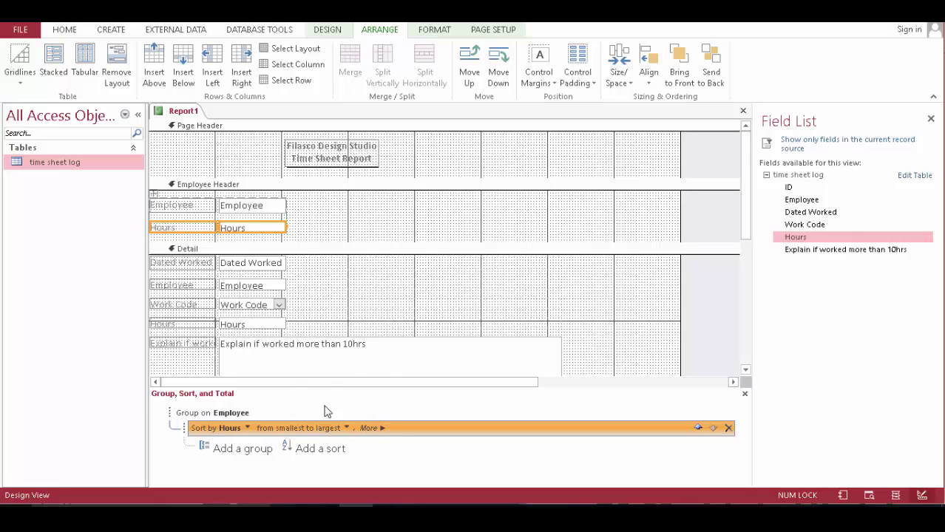
Set the control source of the Employee Header's Hours text box to the expression =Sum([Hours])
click(275, 230)
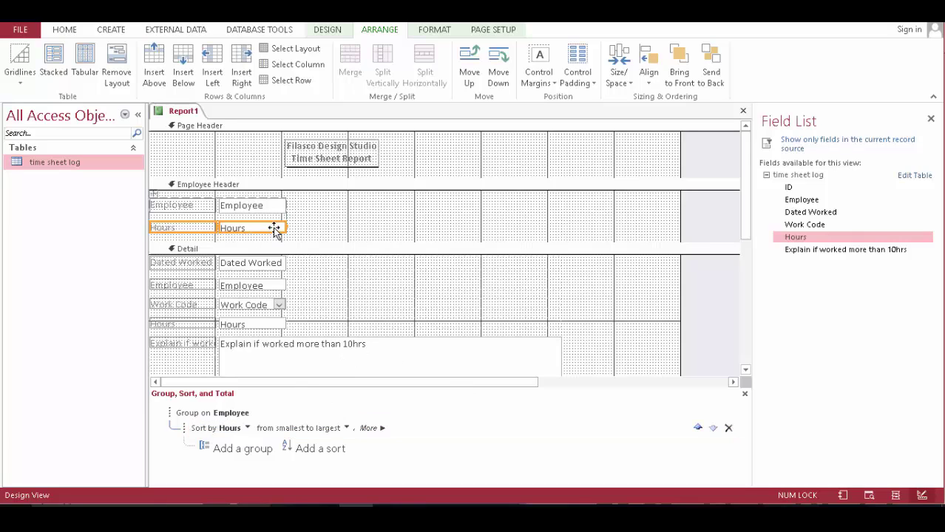
click(330, 32)
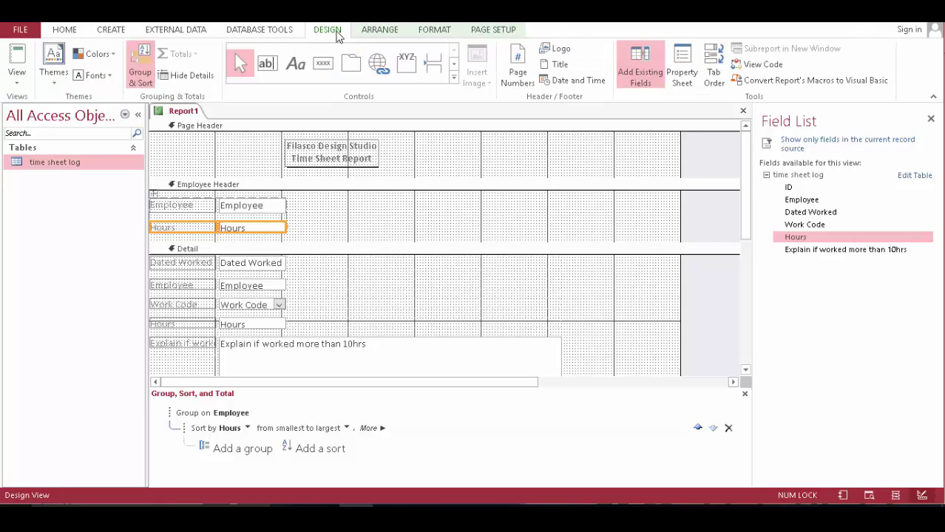
click(681, 70)
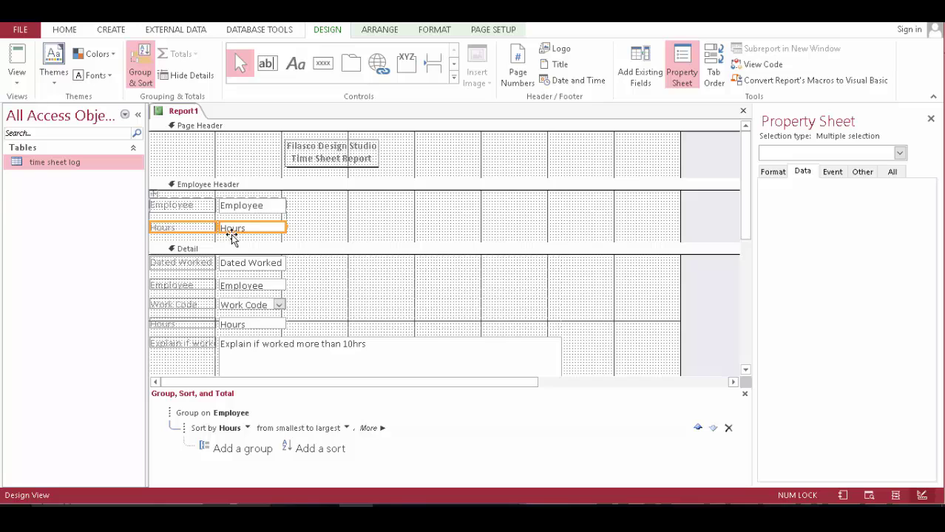
click(290, 236)
click(281, 229)
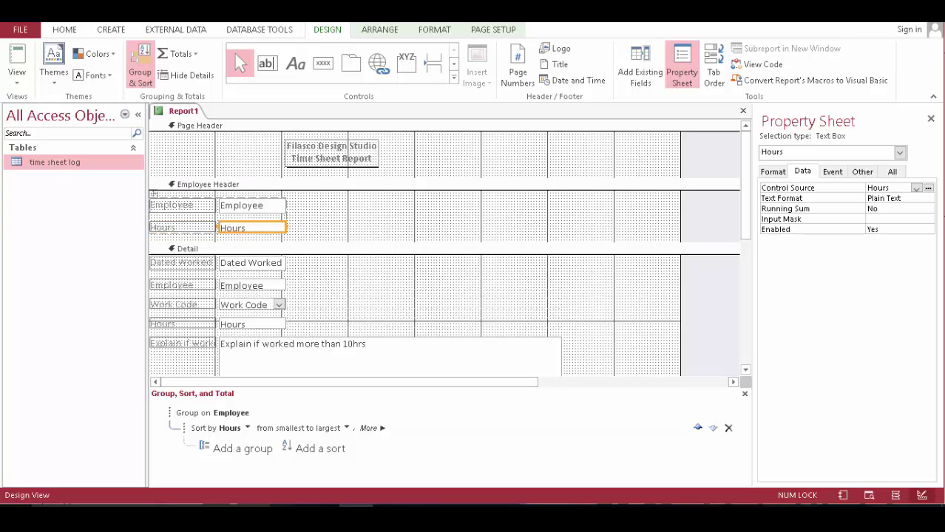
click(928, 189)
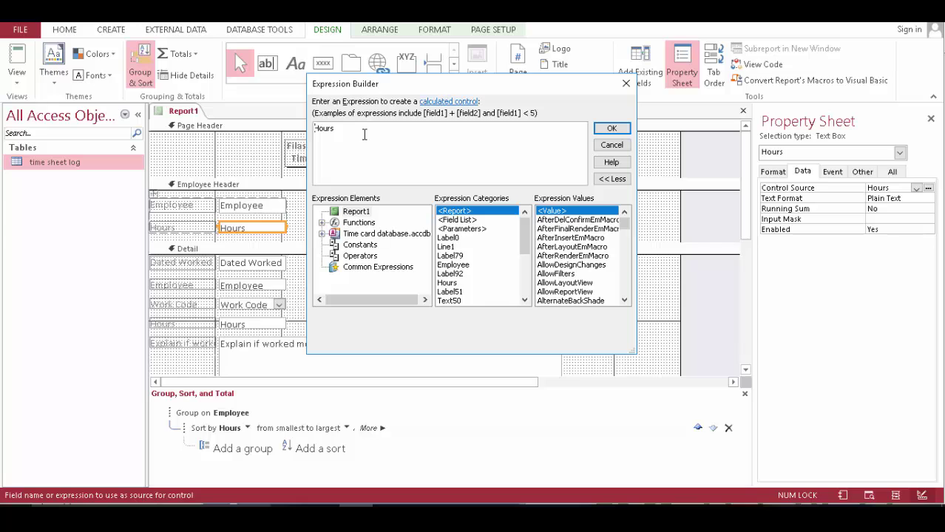
text(Su)
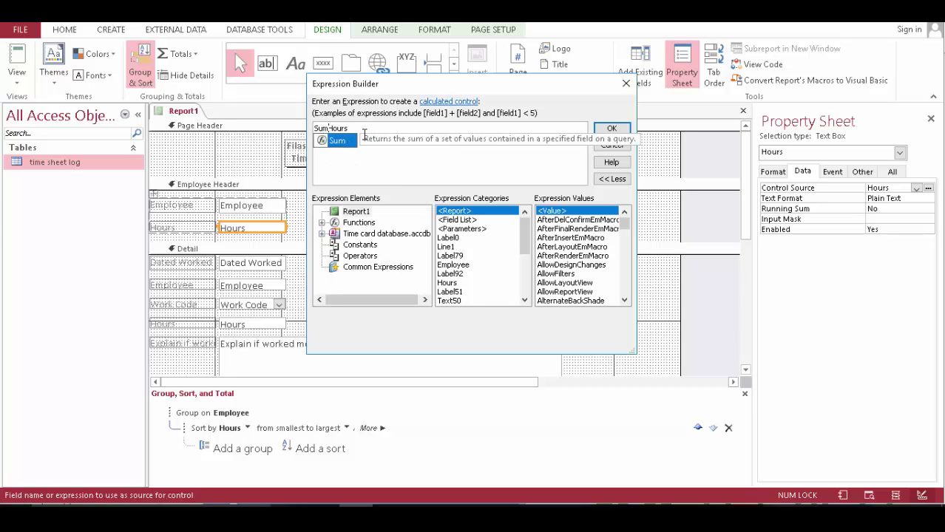
text(m)
double_click(335, 141)
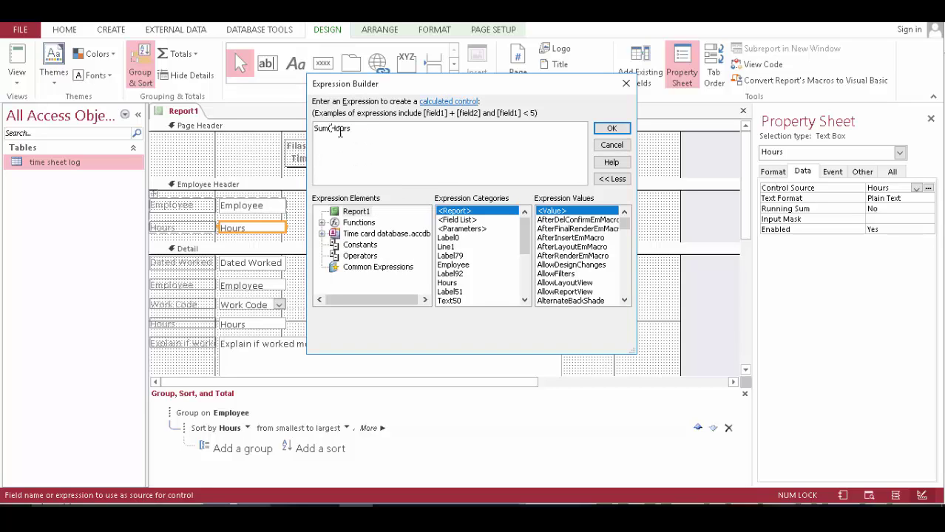
text([)
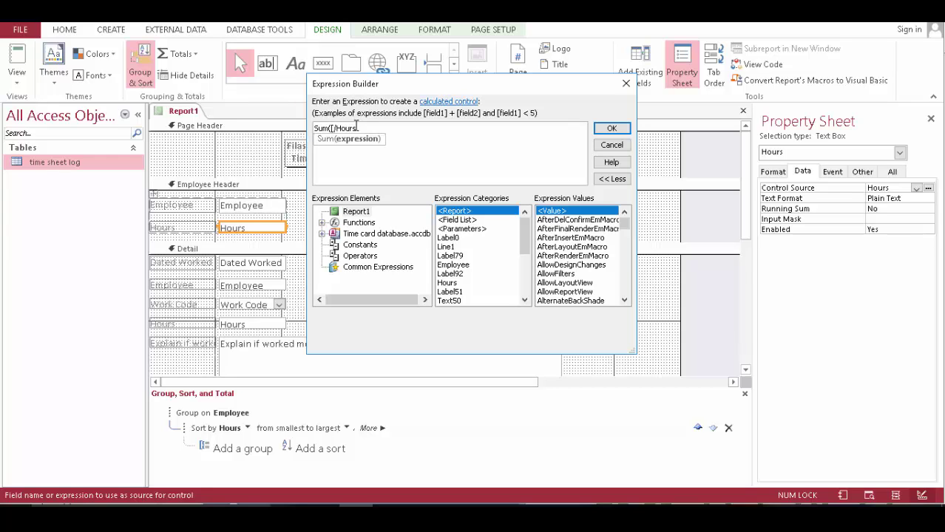
key(Right)
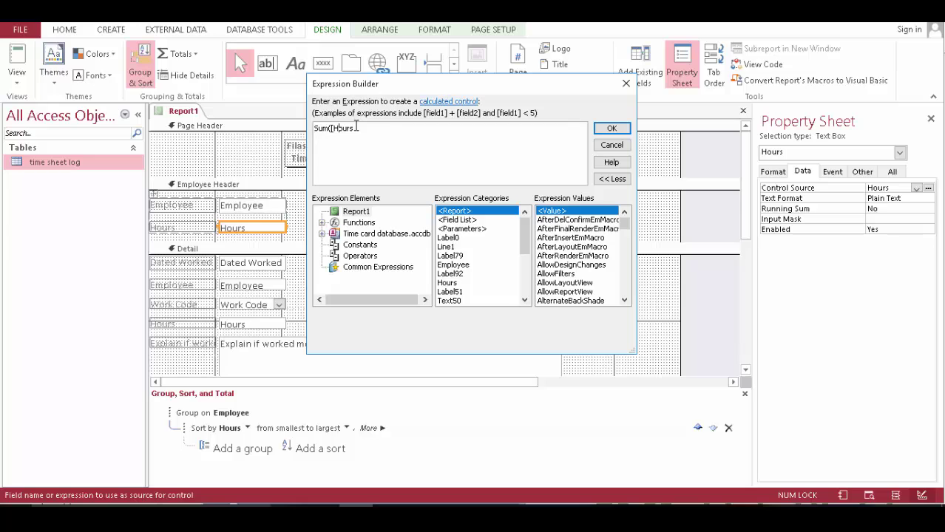
text(])
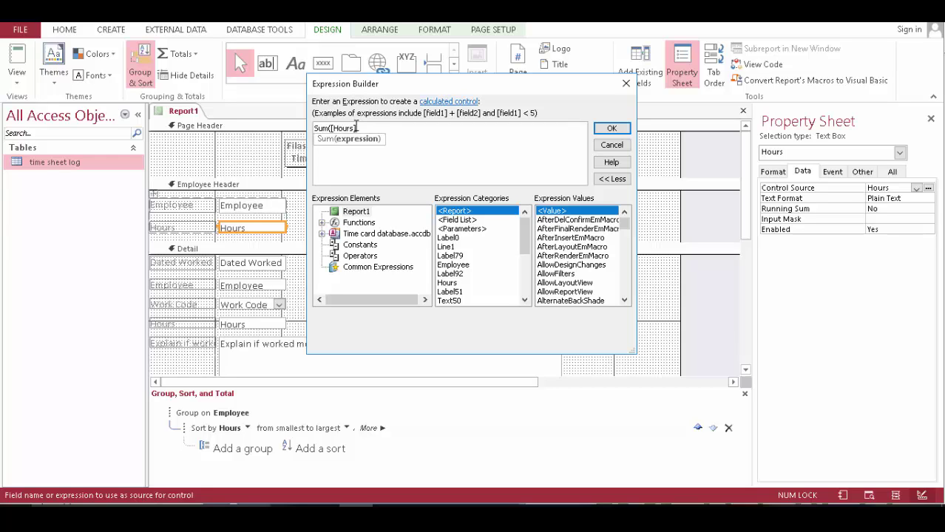
text())
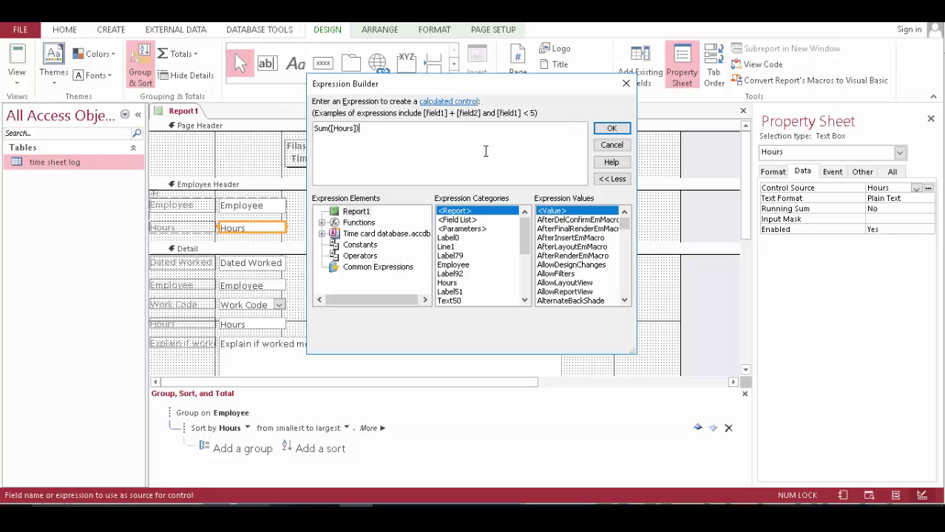
click(612, 128)
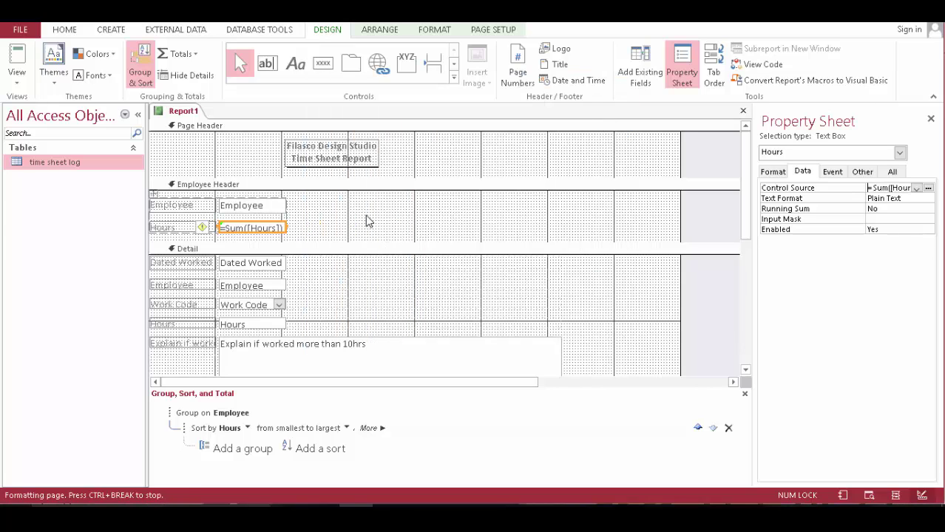
Display the report in Report View and check the summed Hours in the employee header
scroll(365, 215, down, 2)
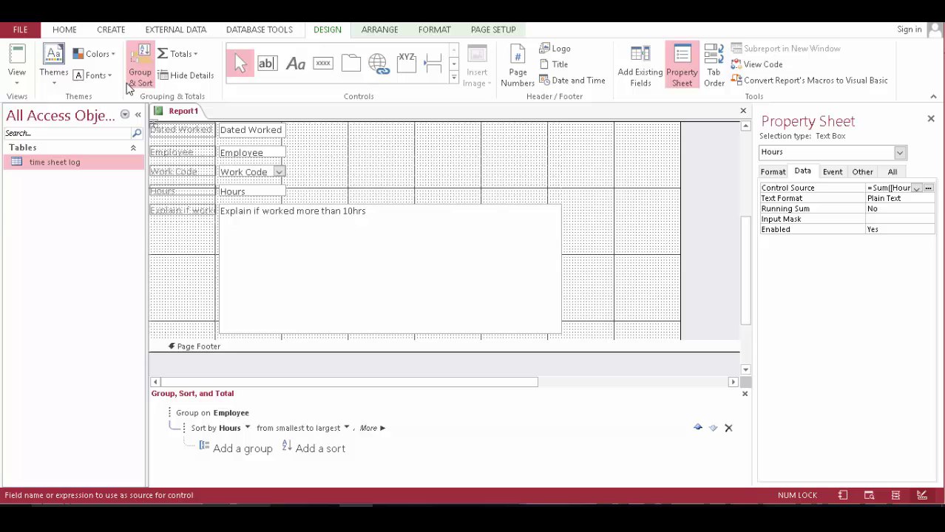
click(15, 54)
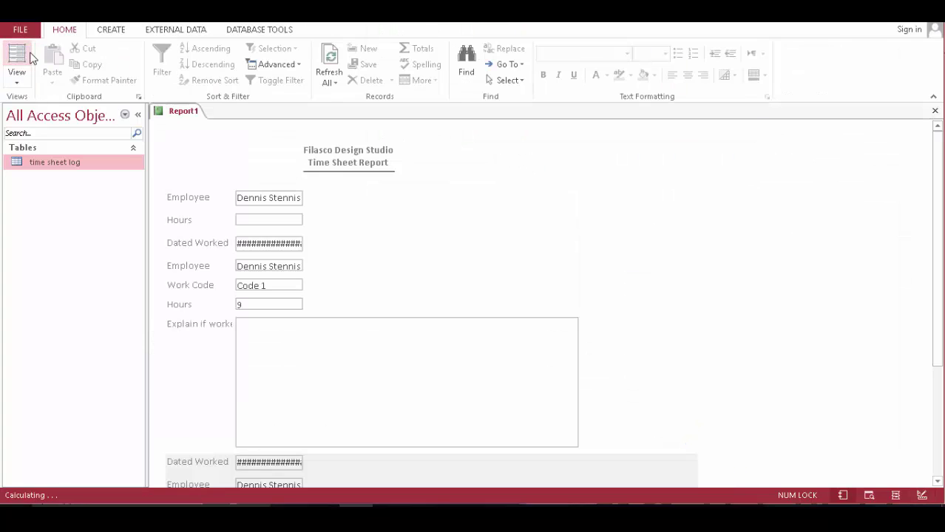
scroll(405, 228, down, 1)
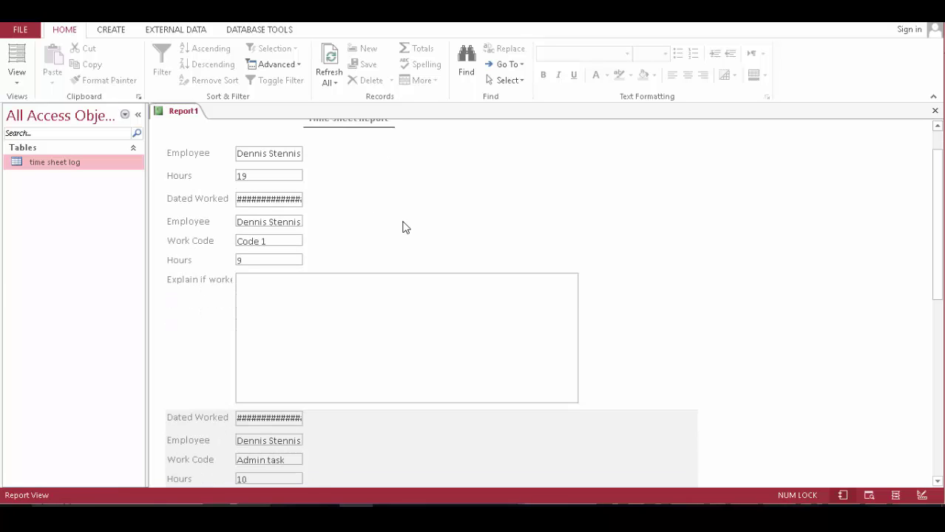
In Layout View, split the empty cell beside Dated Worked horizontally and widen the date text box to fit the full date
click(20, 52)
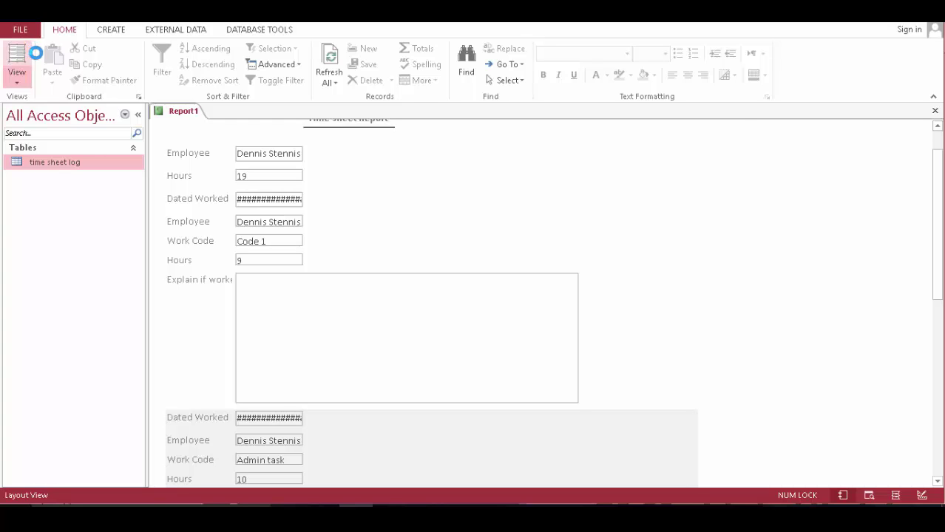
click(337, 200)
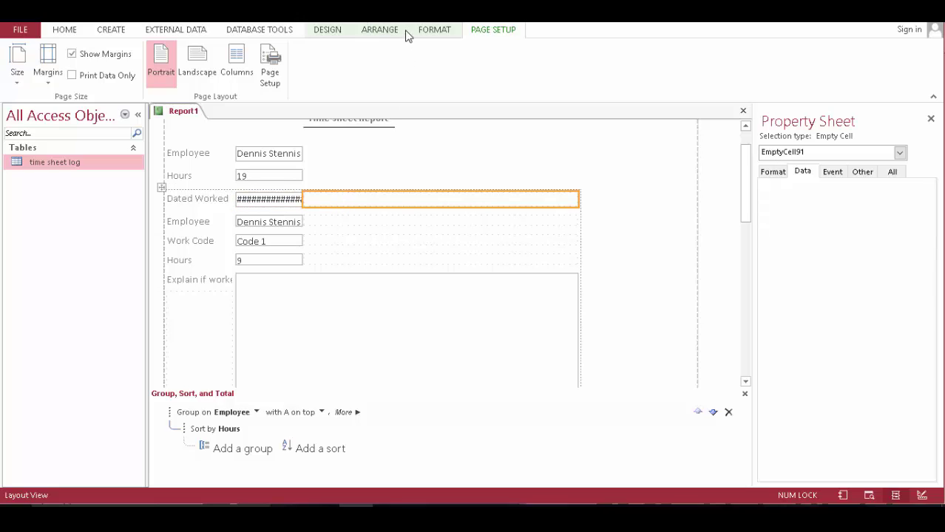
click(378, 31)
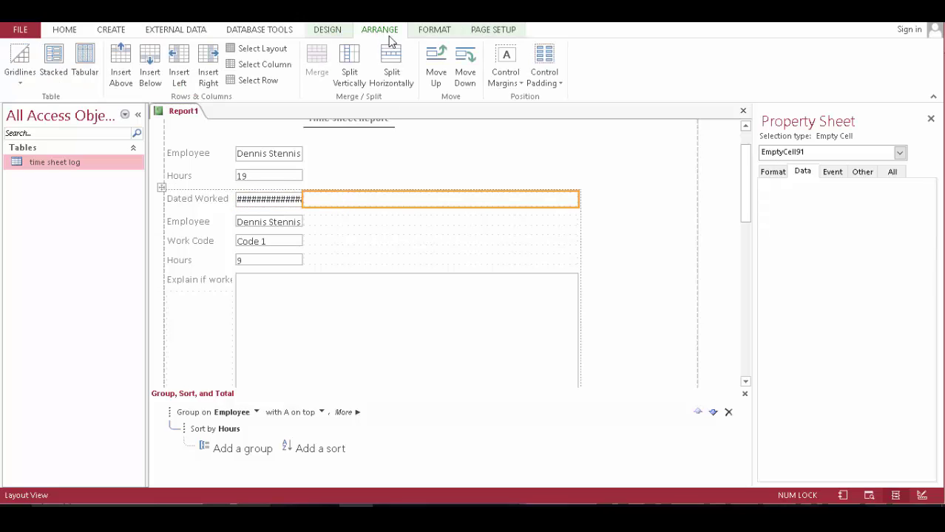
click(391, 70)
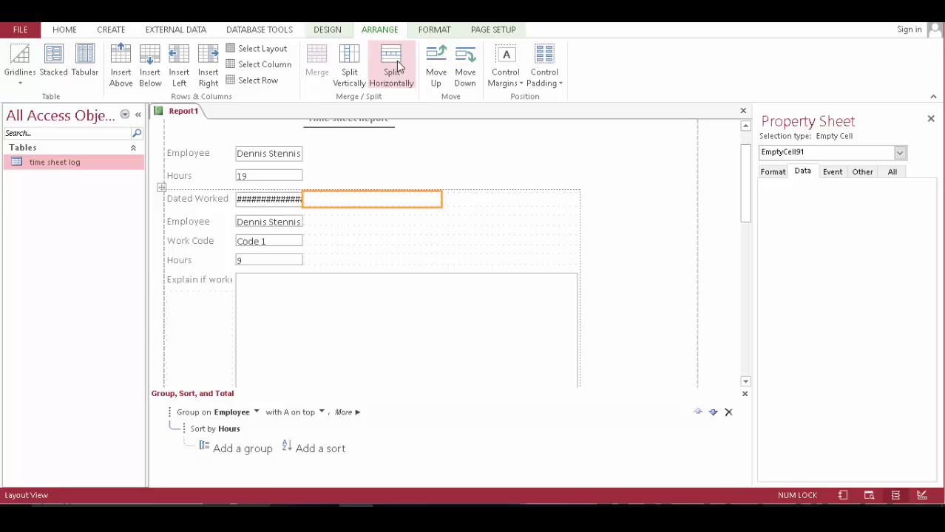
click(270, 200)
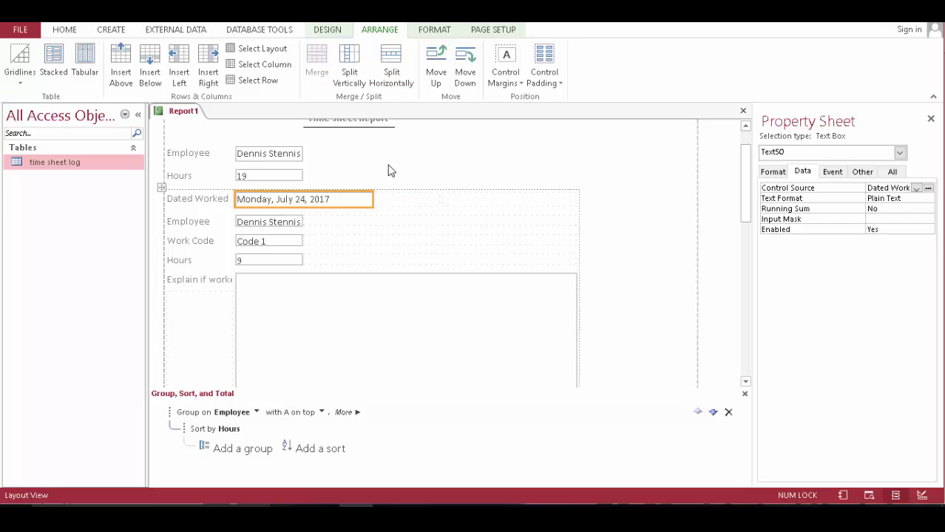
Select the Explain if worked more than 10hrs text box and switch the report to Design View
scroll(555, 234, down, 3)
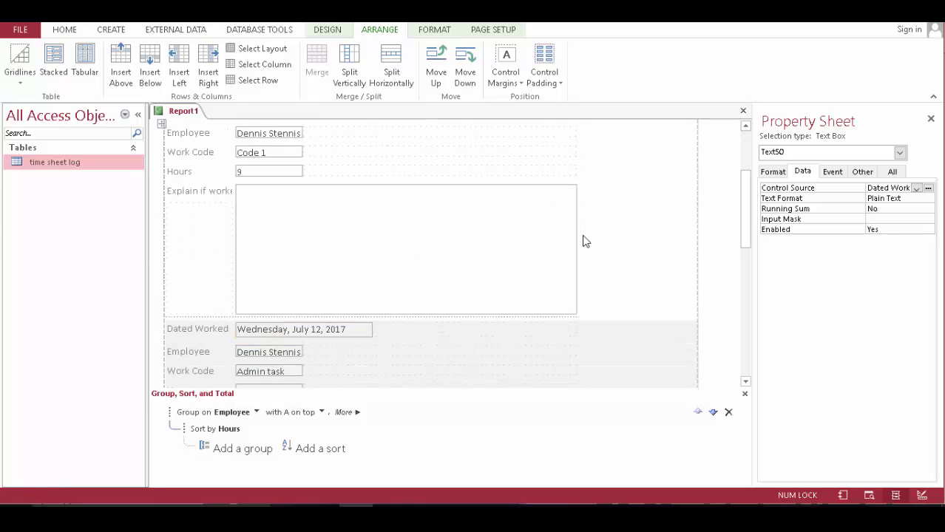
click(418, 270)
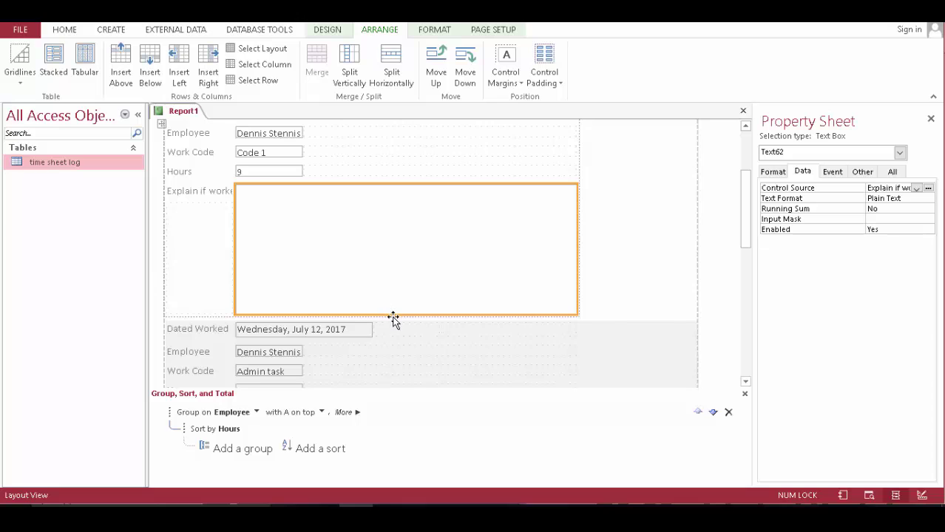
click(64, 29)
click(17, 63)
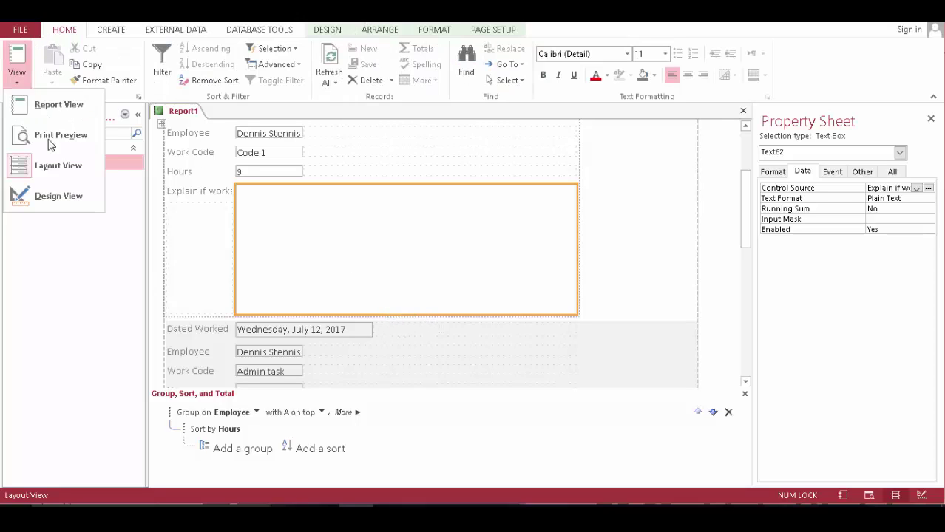
click(63, 194)
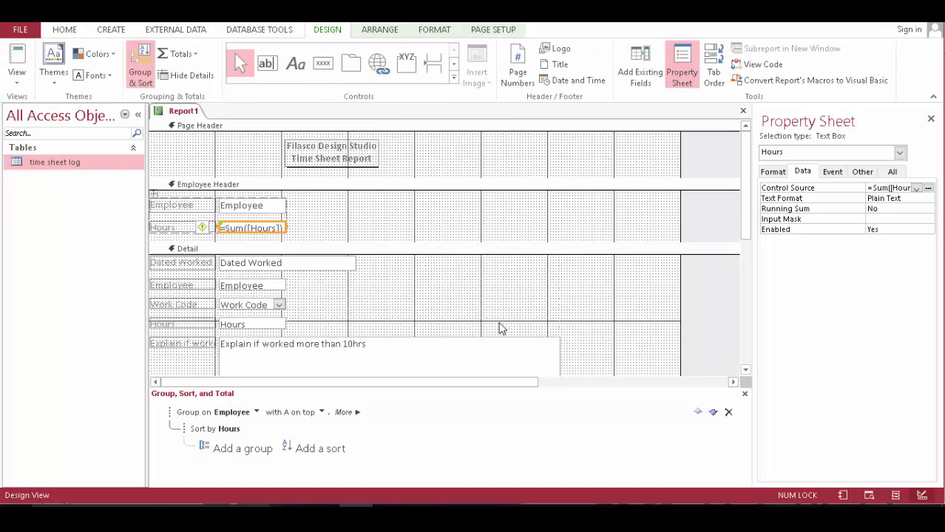
Slightly reduce the height of the Explain if worked more than 10hrs text box in the Detail section
scroll(502, 325, down, 3)
click(345, 315)
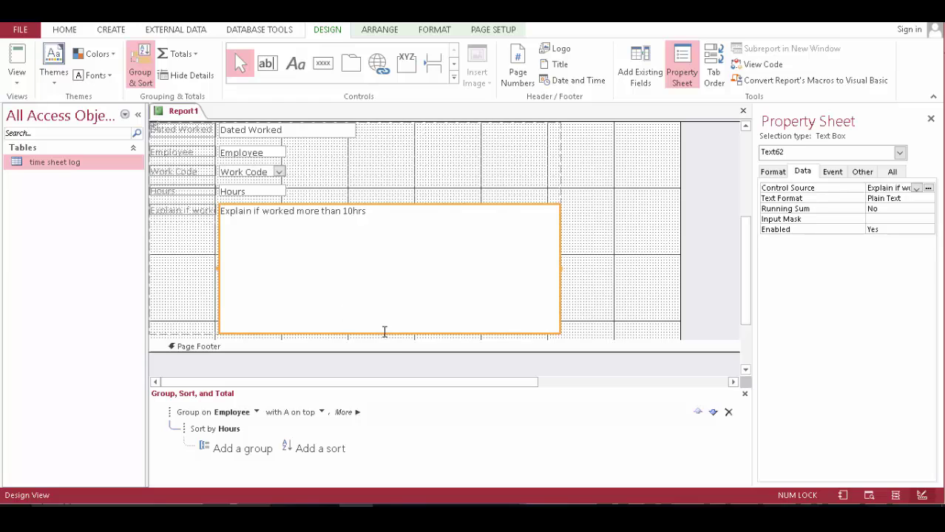
click(385, 321)
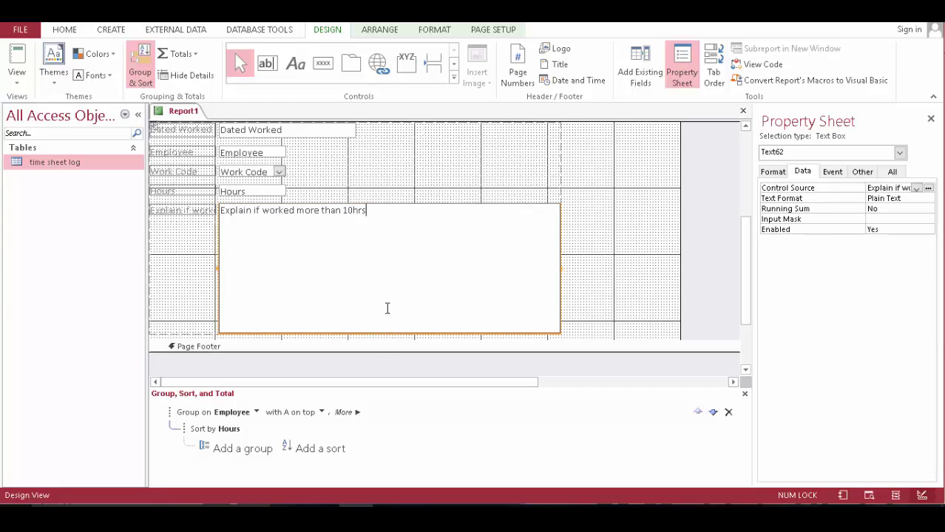
click(564, 299)
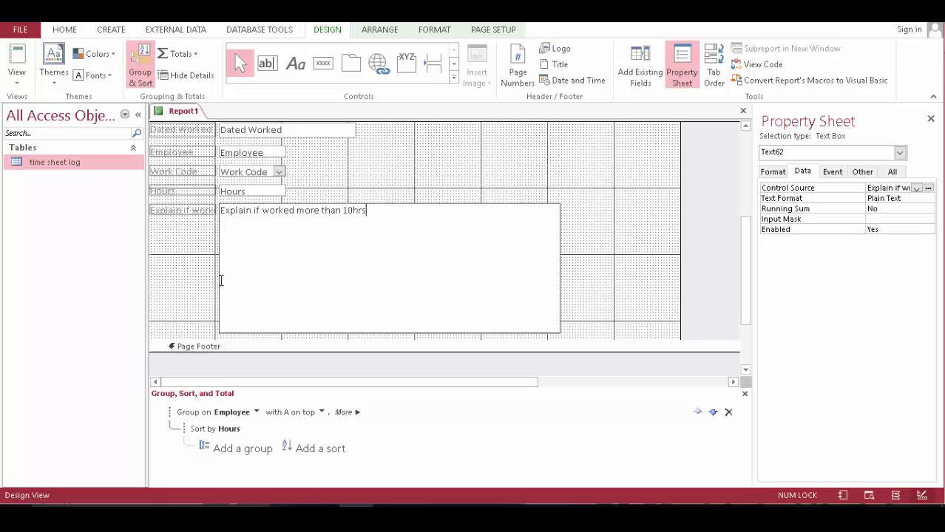
click(219, 327)
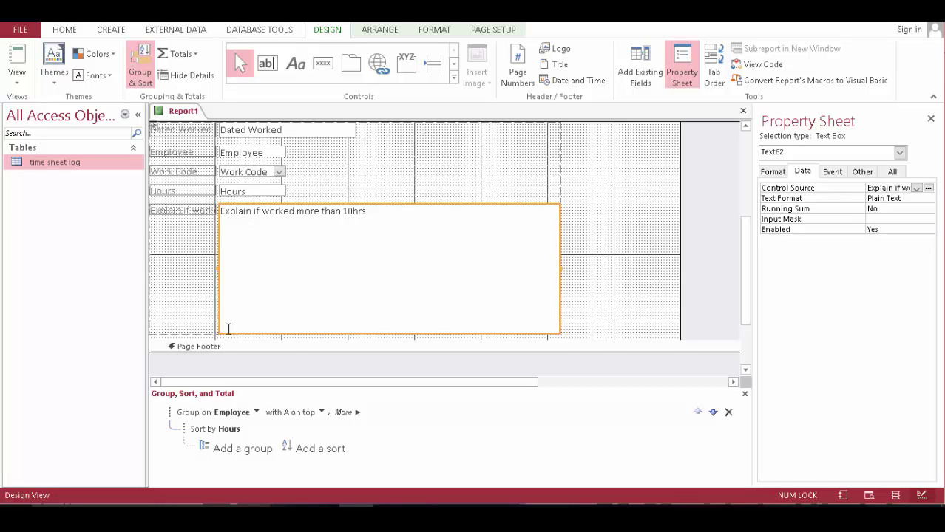
click(300, 335)
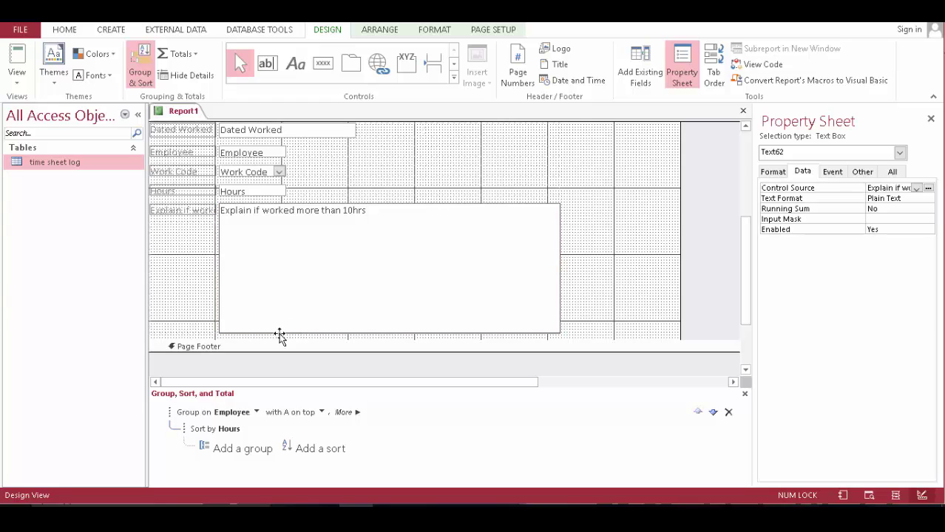
drag(283, 332, 350, 319)
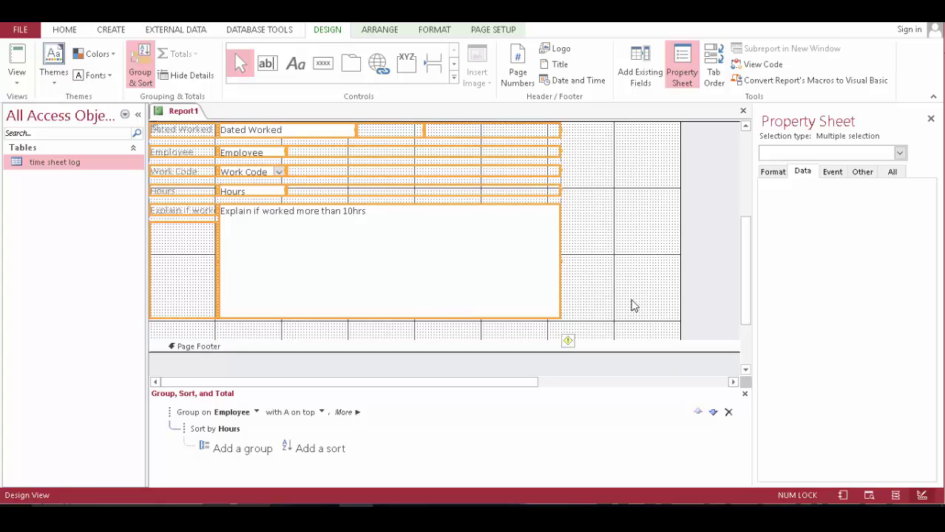
scroll(634, 296, up, 2)
scroll(386, 331, down, 1)
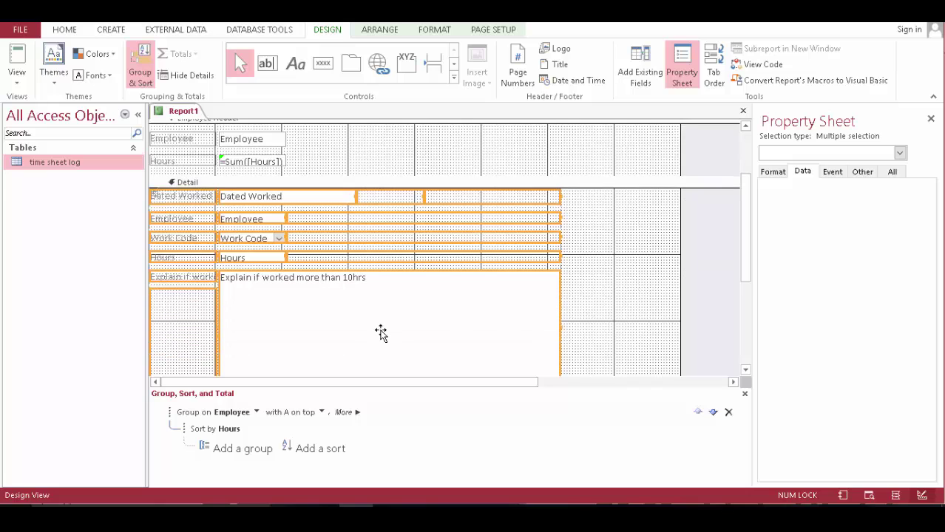
Try to split the Explain if worked more than 10hrs text box horizontally, and undo the split
click(627, 292)
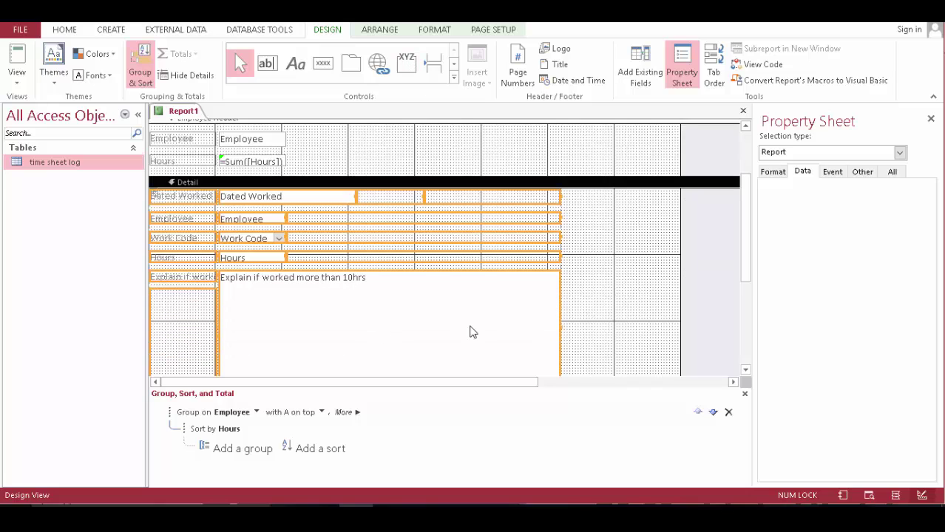
click(473, 333)
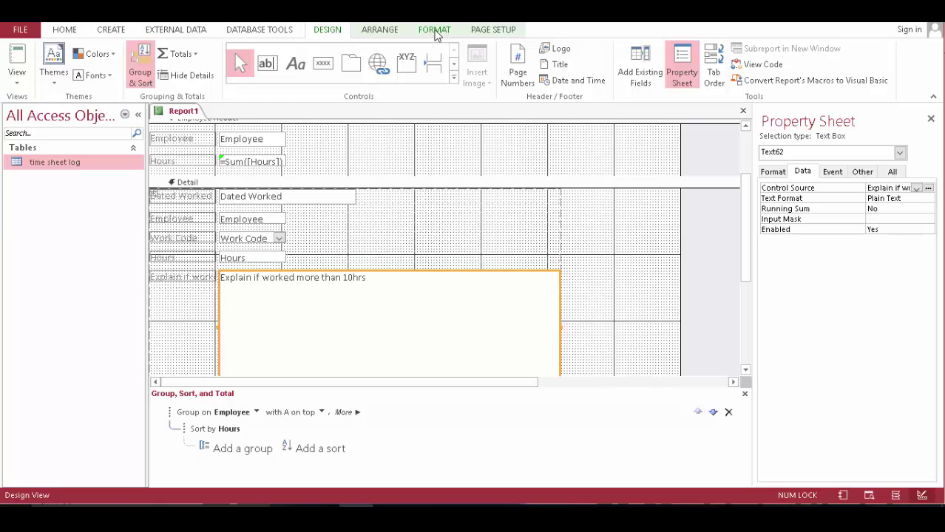
click(378, 30)
click(426, 69)
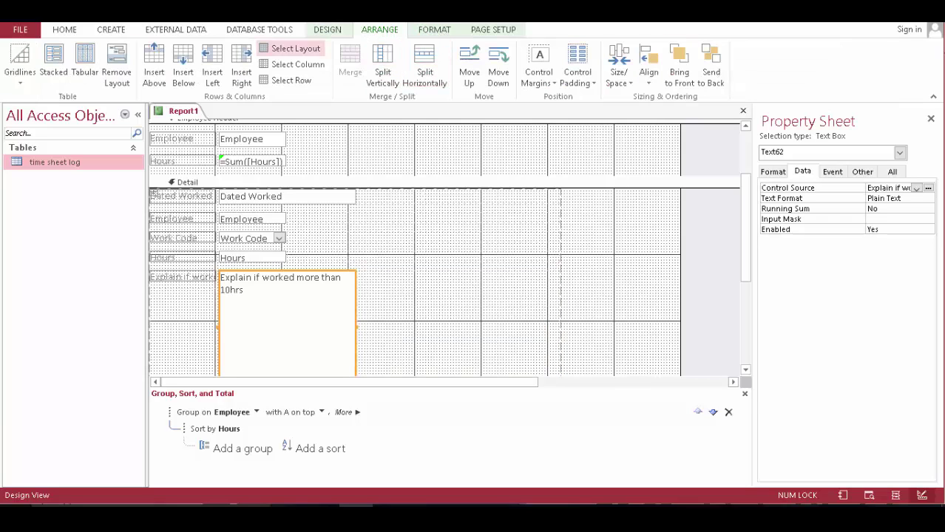
key(ctrl+z)
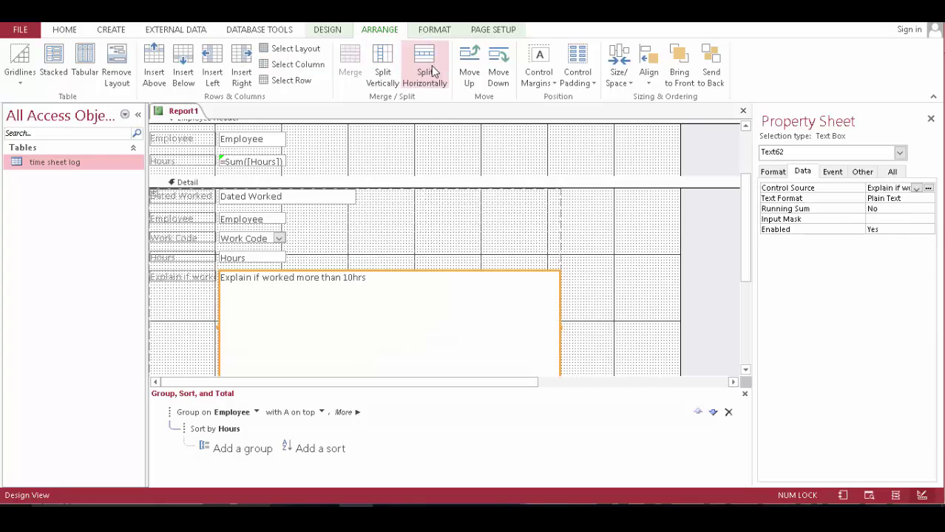
click(435, 70)
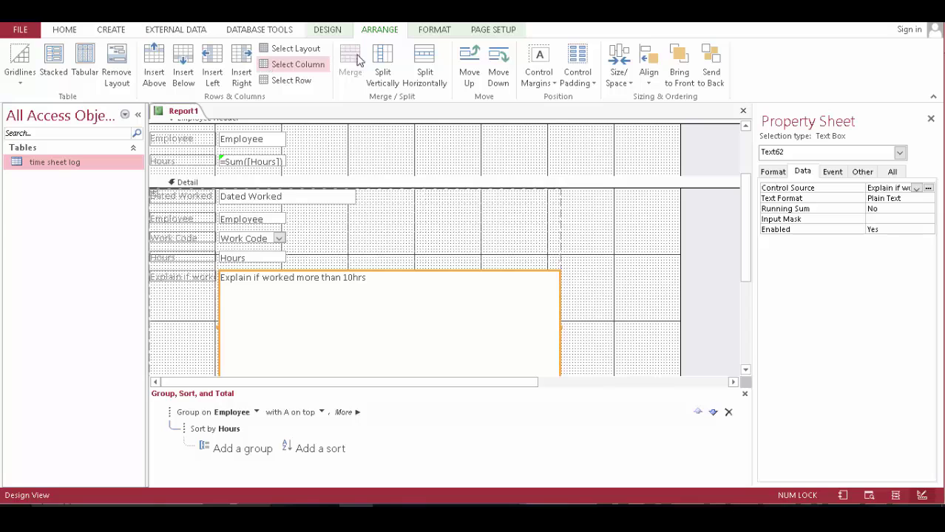
Split the Explain if worked more than 10hrs text box and the empty cell beneath it vertically, merging the reduced cell into the text box
click(382, 59)
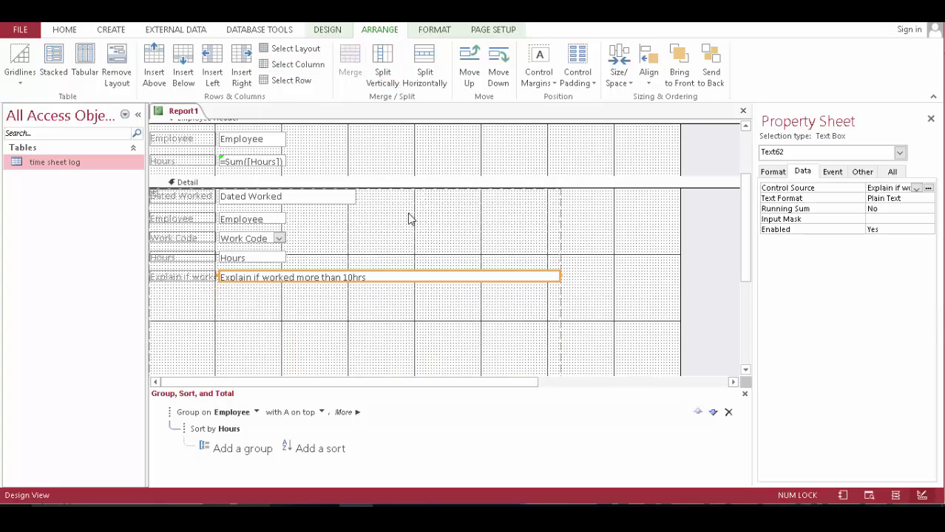
click(352, 315)
click(386, 69)
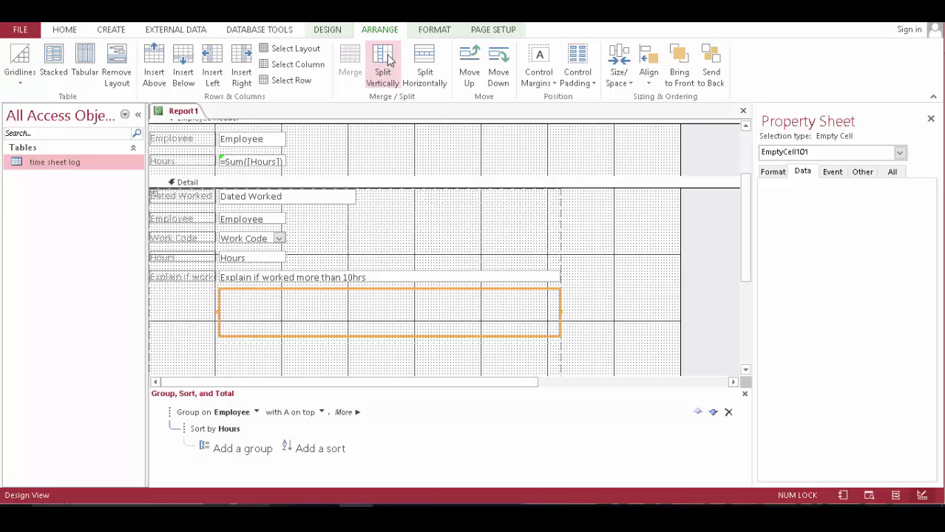
click(389, 61)
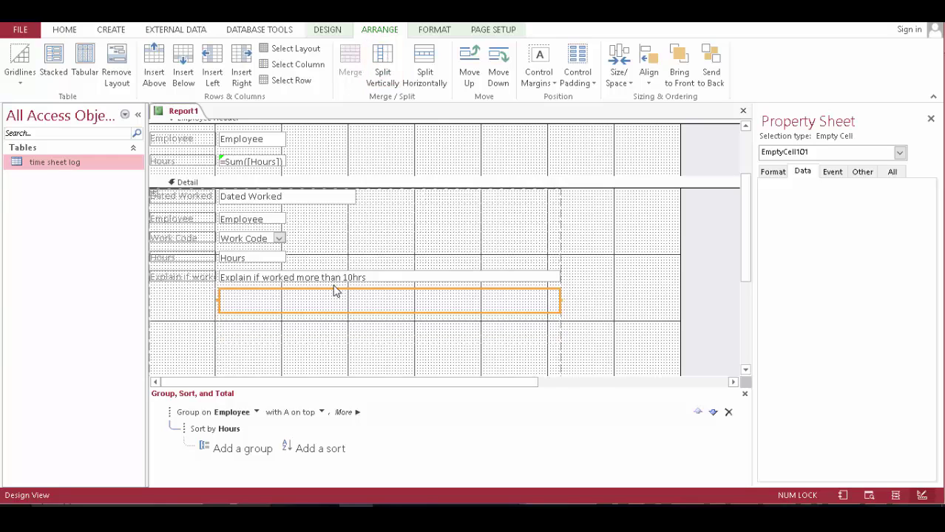
click(382, 72)
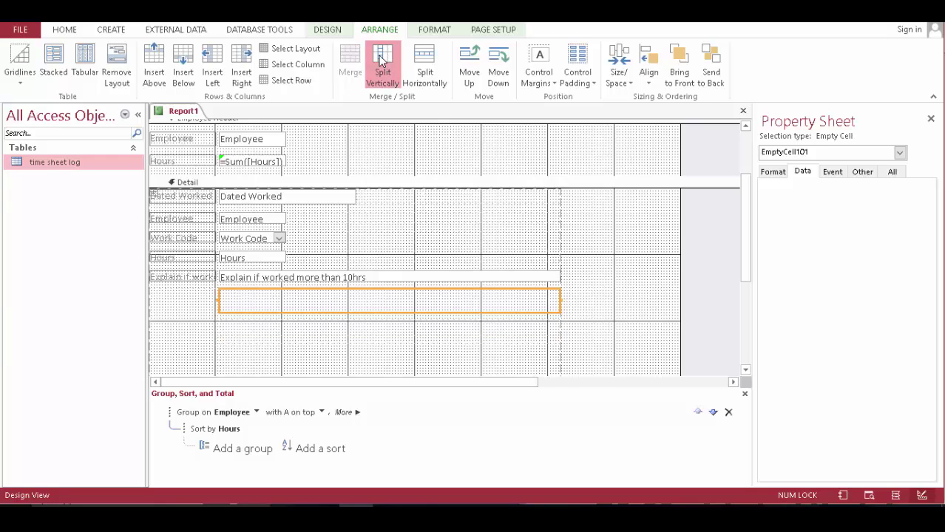
shift+click(351, 281)
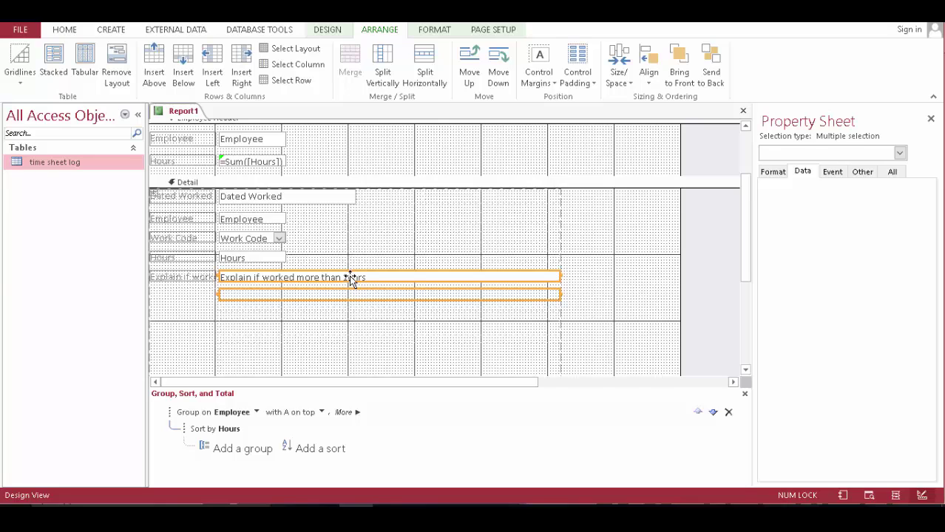
click(345, 63)
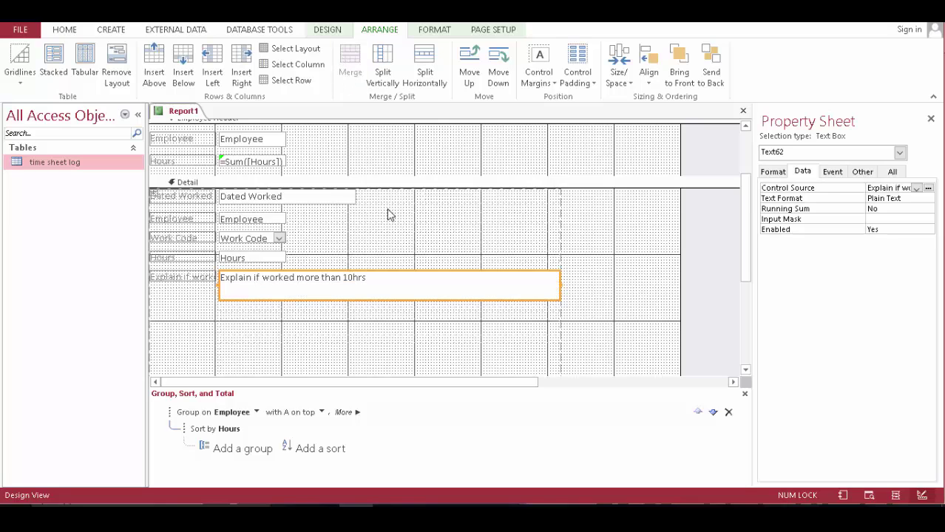
Try to delete the empty layout cells below the Explain if worked more than 10hrs label and text box
scroll(397, 282, down, 3)
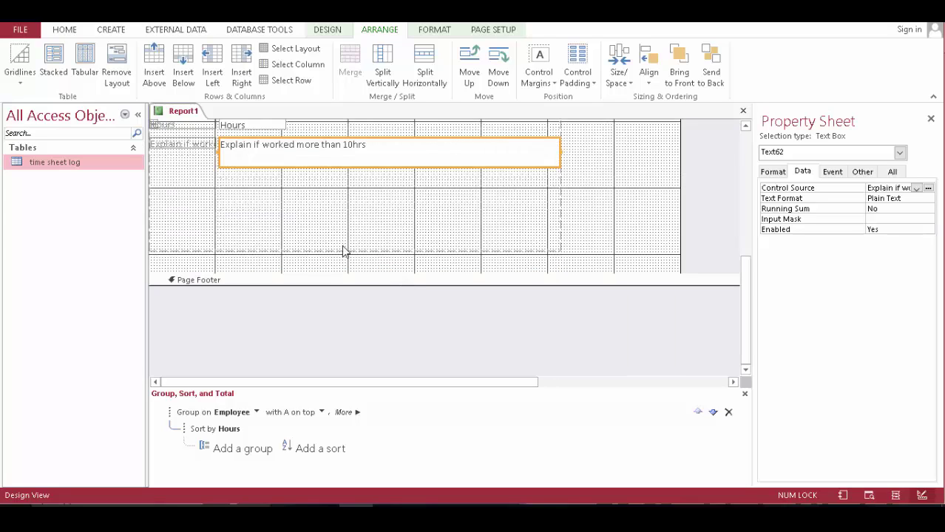
click(341, 253)
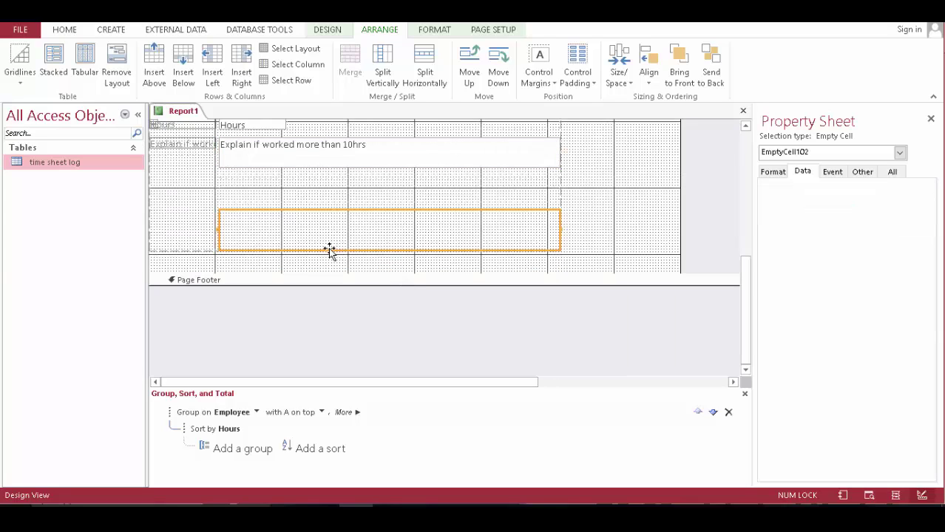
click(170, 182)
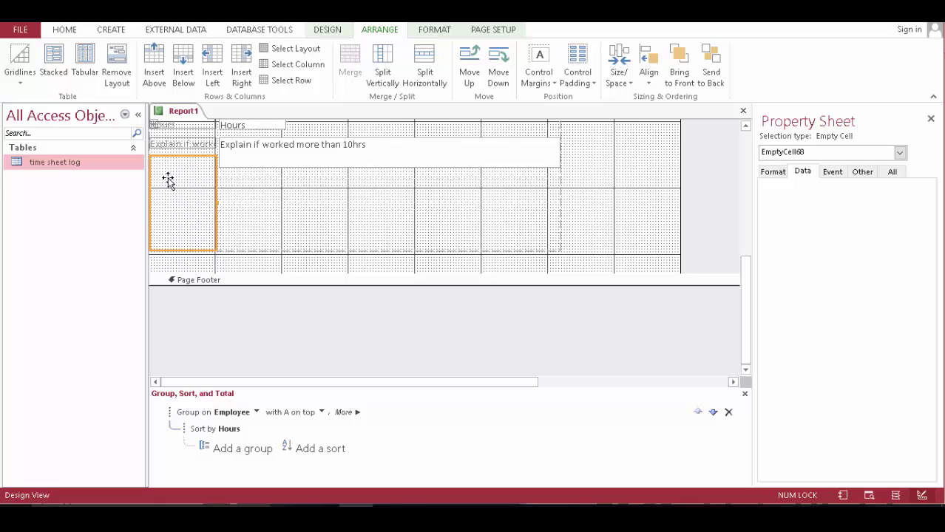
key(Delete)
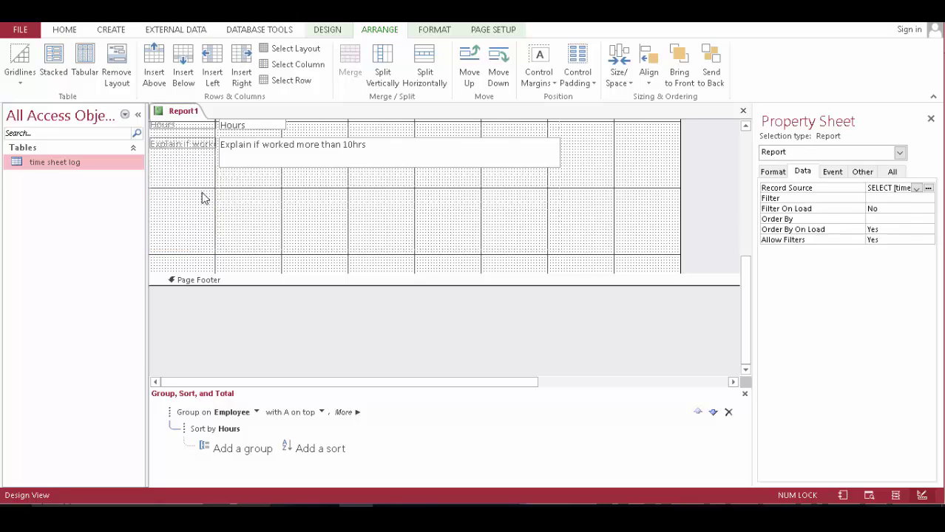
click(255, 195)
key(Delete)
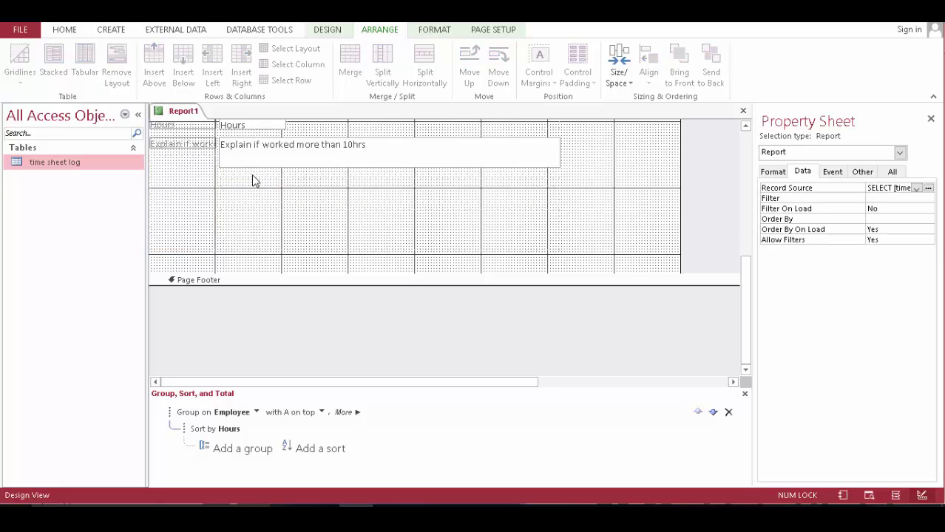
click(253, 177)
key(Delete)
click(271, 223)
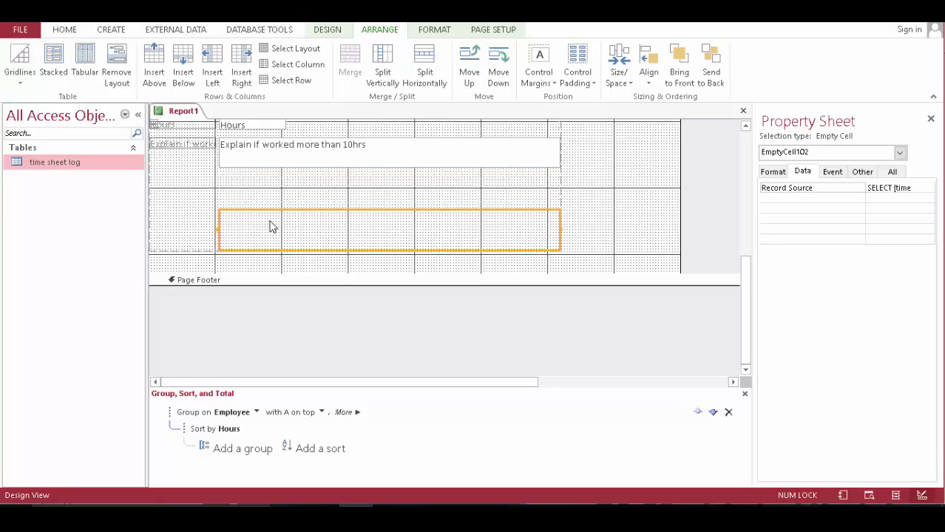
key(Delete)
click(266, 252)
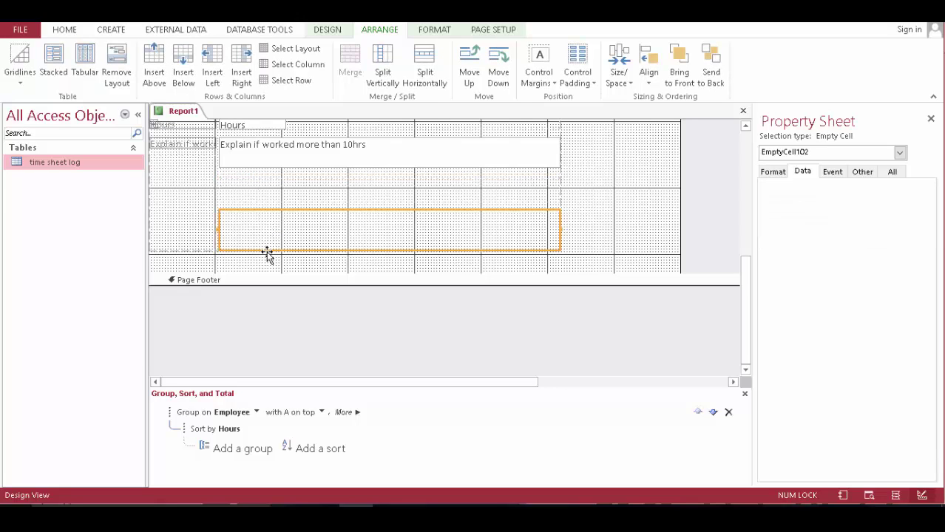
key(Delete)
click(268, 251)
key(Delete)
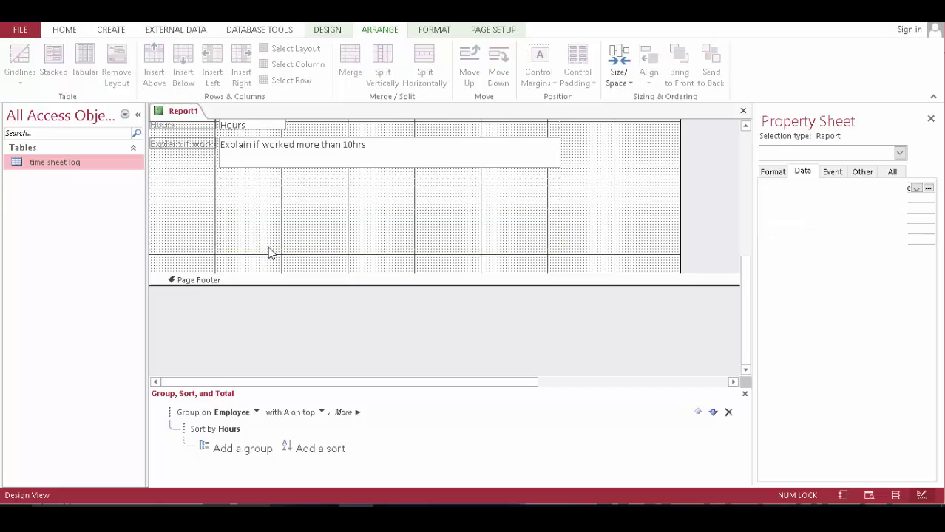
Shrink the empty rows at the bottom of the Detail section's layout to reduce its overall height
click(277, 248)
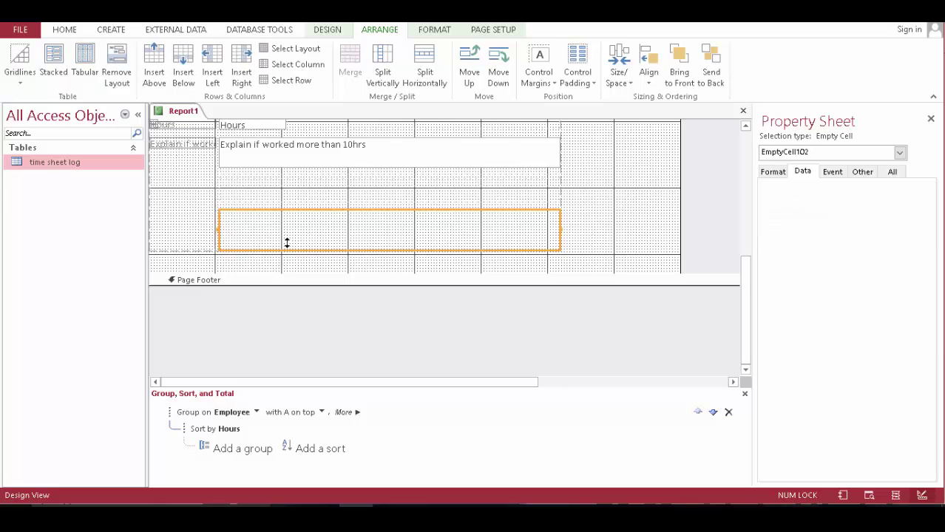
drag(287, 242, 289, 211)
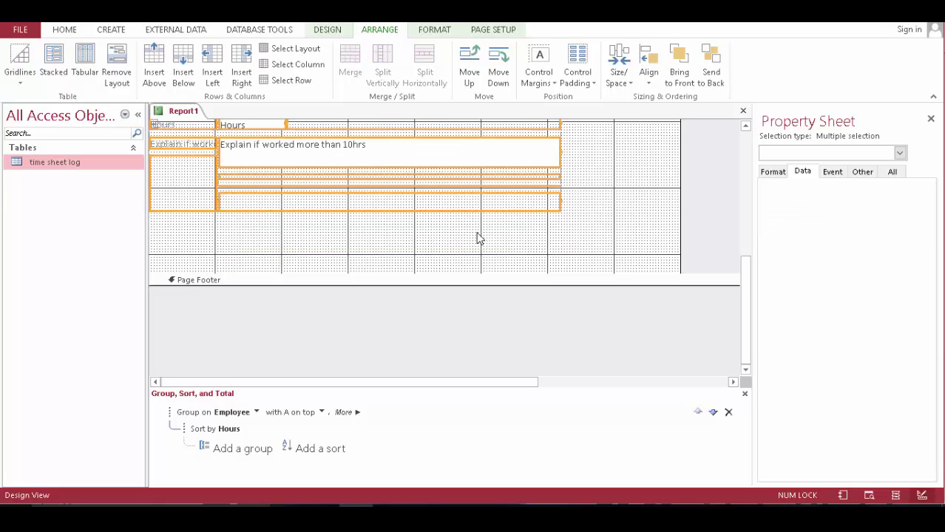
scroll(732, 217, up, 2)
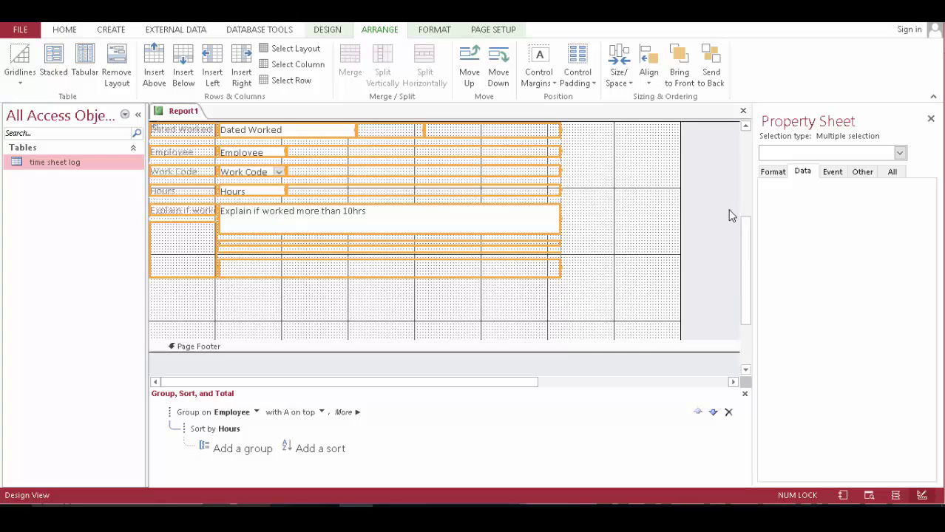
scroll(732, 216, up, 2)
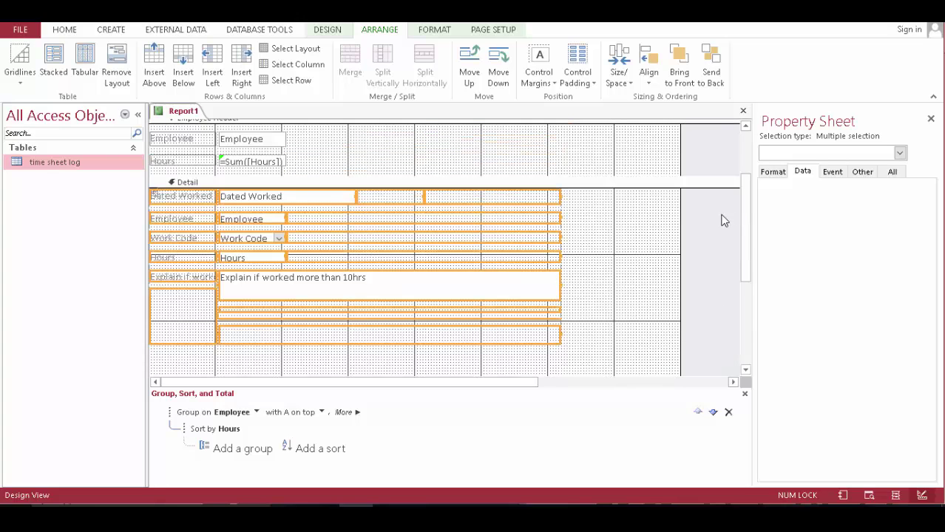
scroll(725, 217, down, 2)
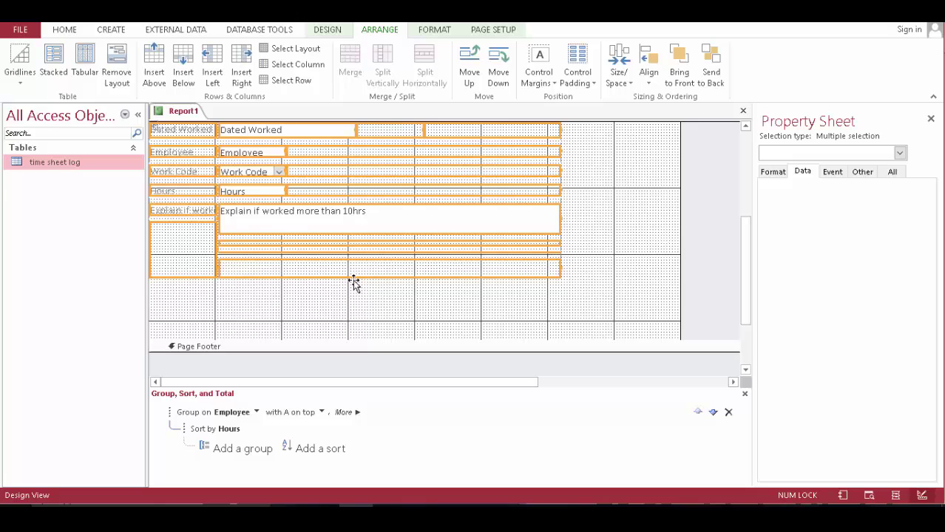
drag(354, 282, 355, 289)
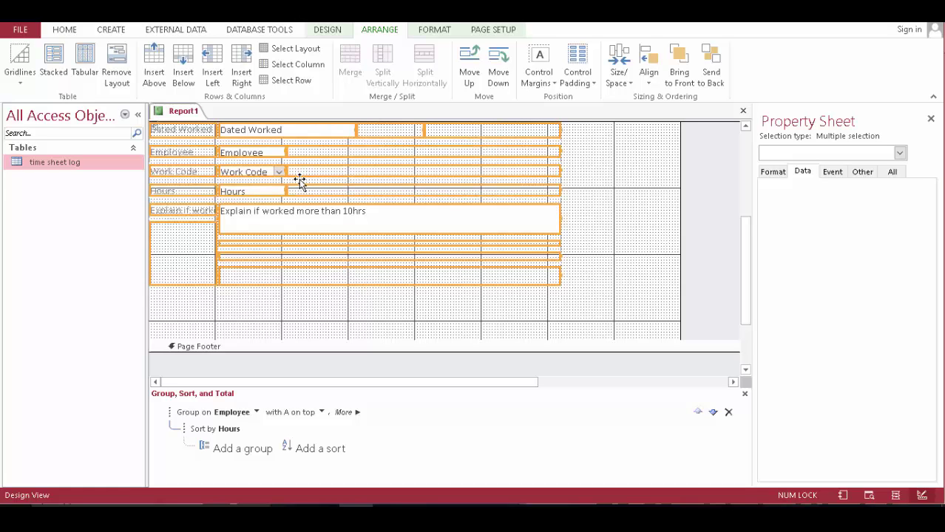
click(645, 270)
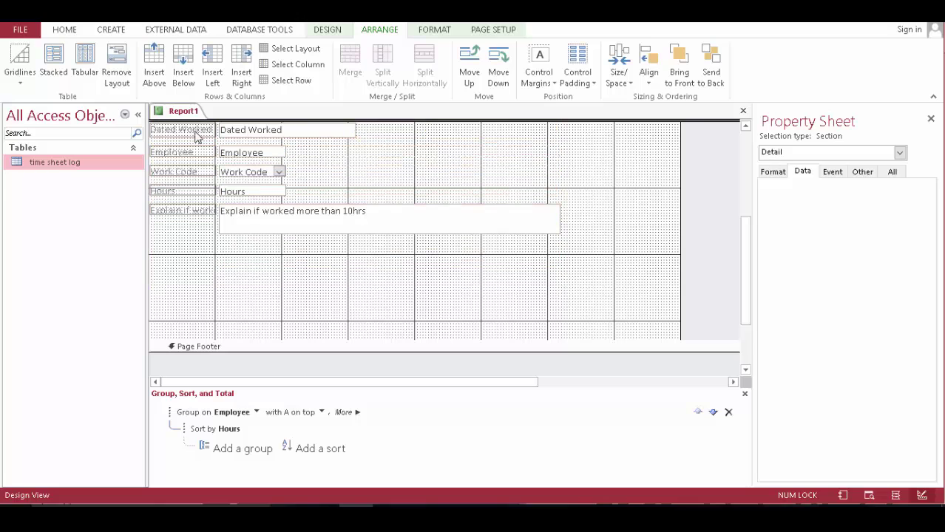
Slightly increase the height of the whole Work Code row in the Detail section and set its control margins to Medium
click(302, 174)
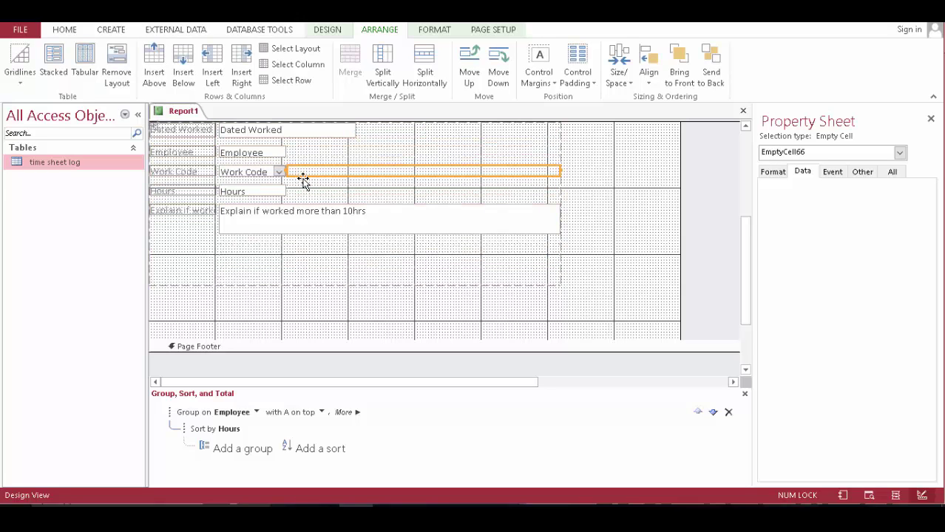
click(183, 173)
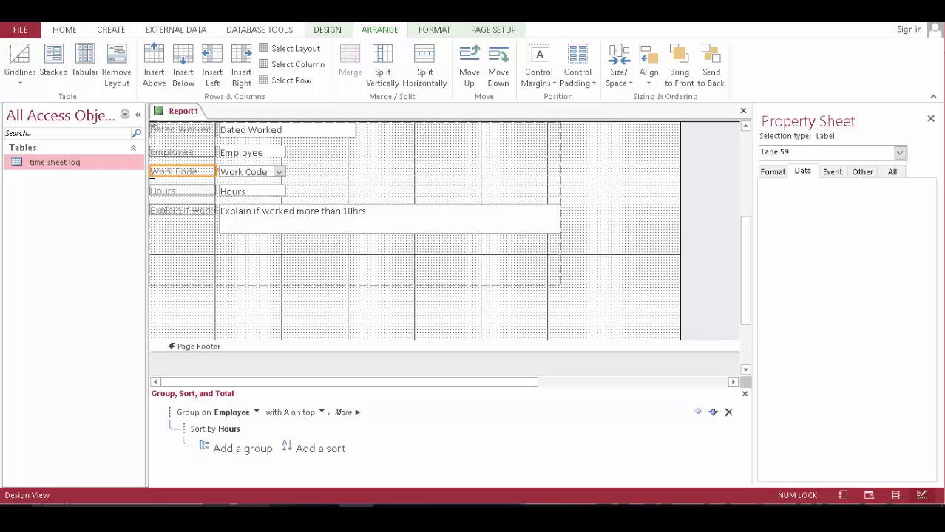
click(149, 170)
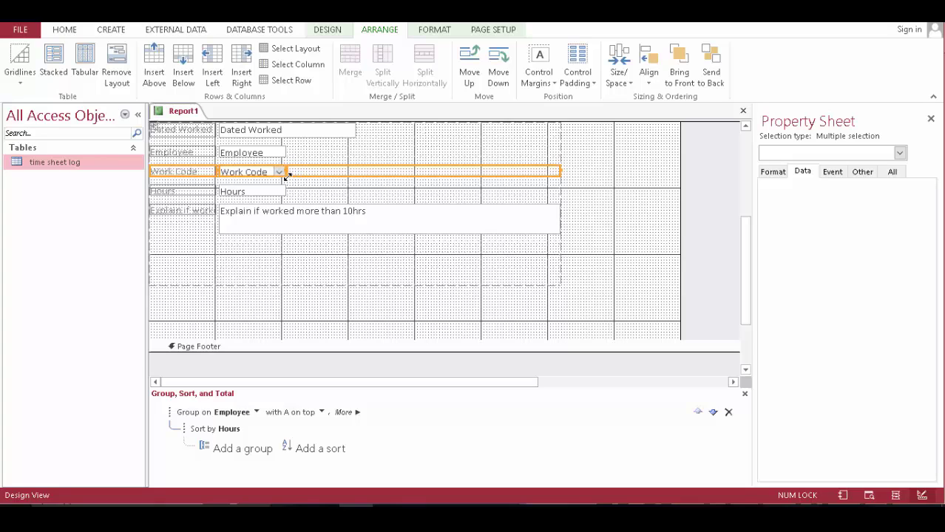
drag(286, 177, 288, 179)
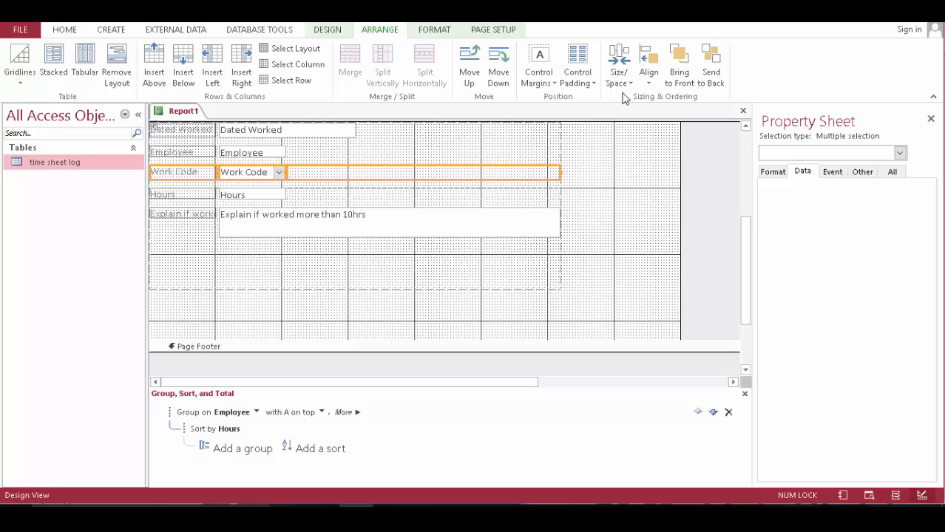
click(554, 83)
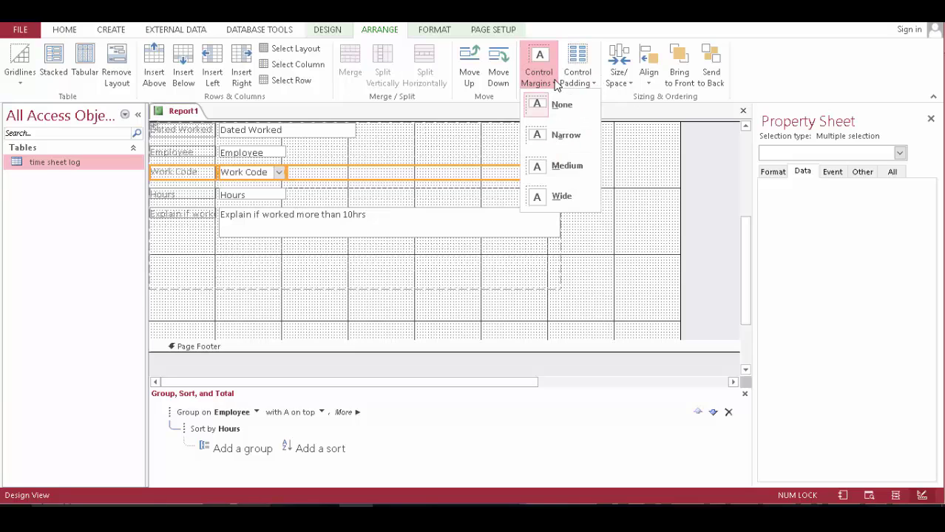
click(574, 167)
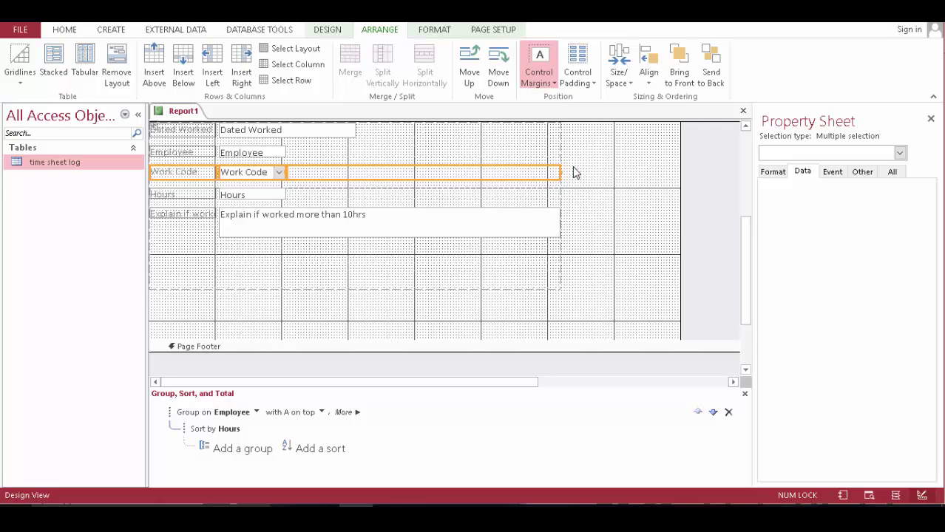
Select all controls in the report and set their control margins to Medium
scroll(695, 201, up, 3)
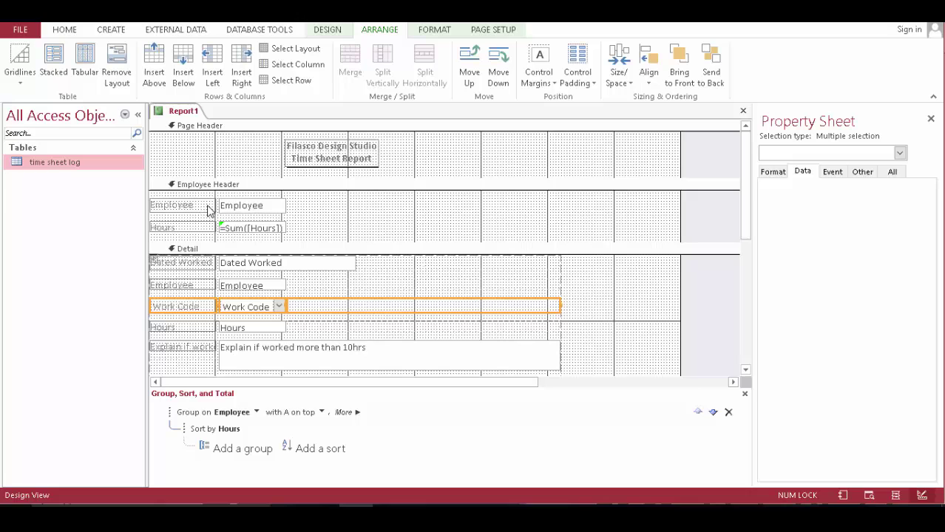
key(ctrl+a)
click(540, 81)
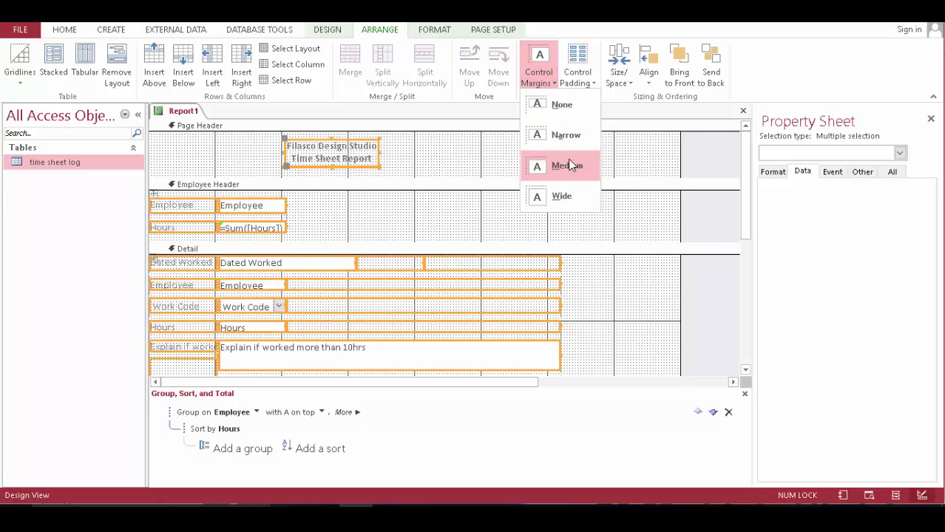
click(574, 166)
scroll(640, 204, down, 3)
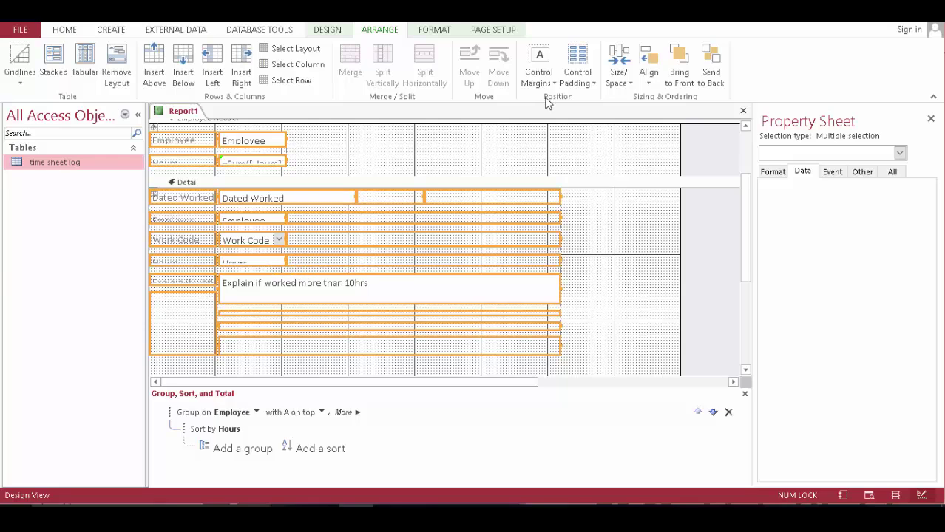
Size all selected report controls to the grid, then size them to fit their contents
click(592, 85)
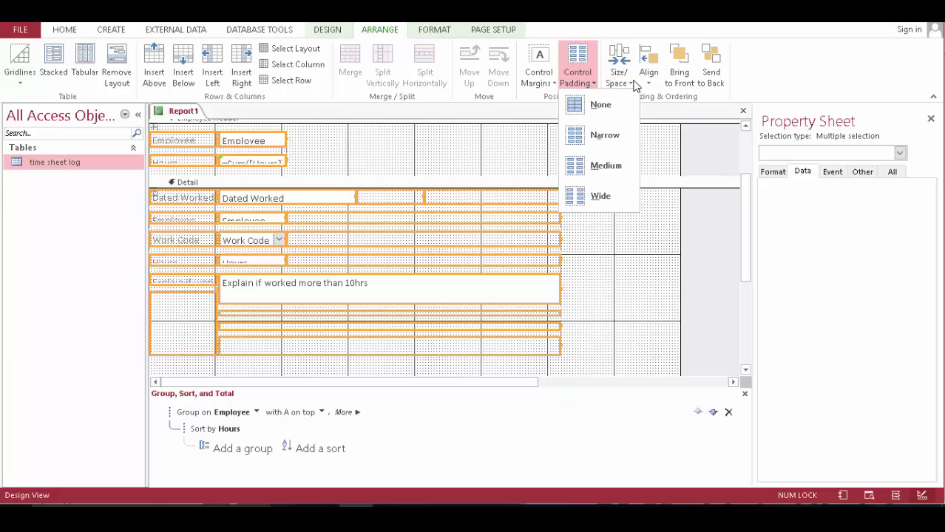
click(627, 83)
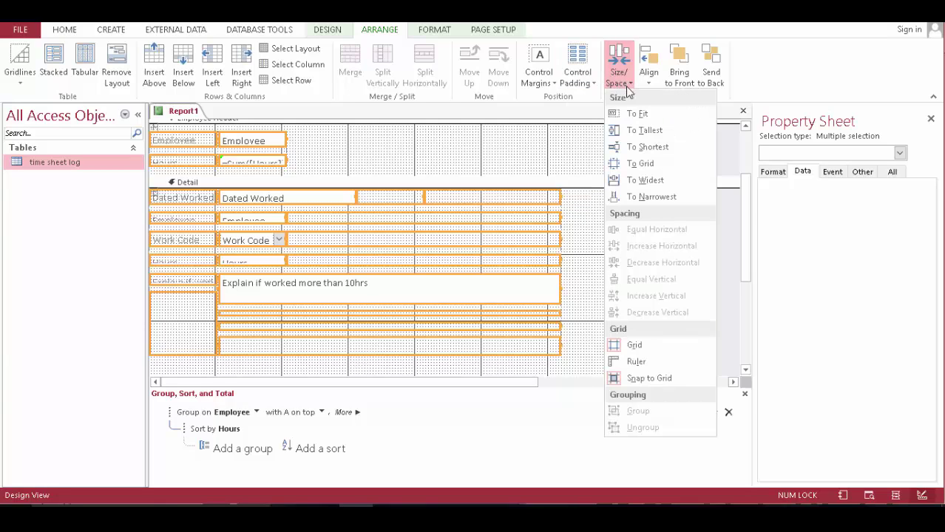
click(673, 168)
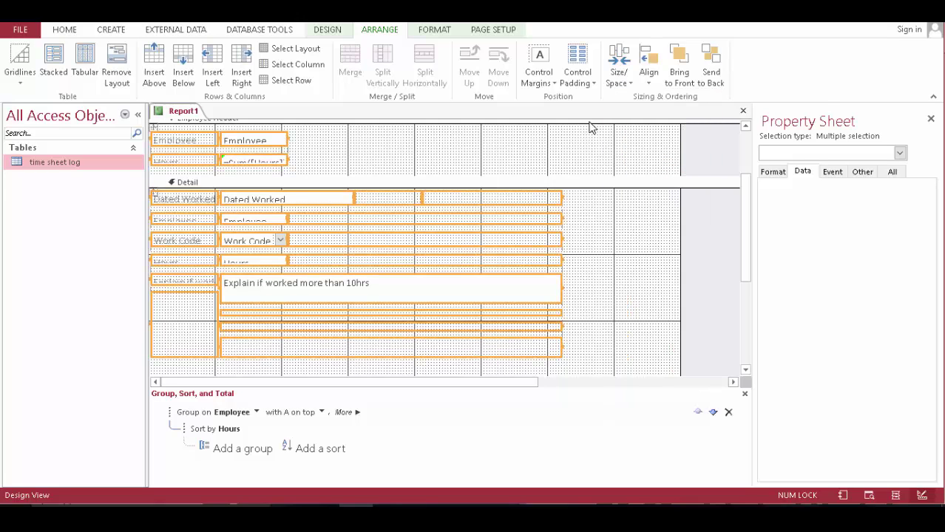
click(633, 87)
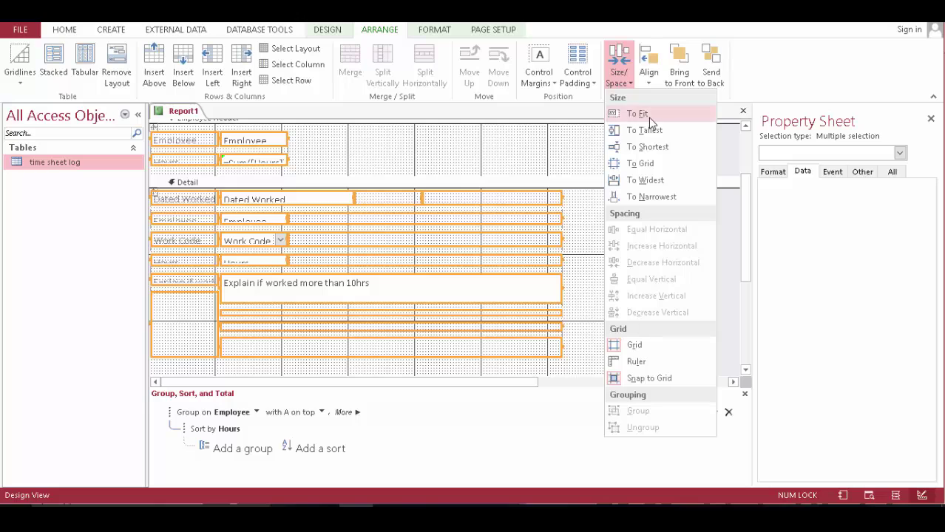
click(650, 117)
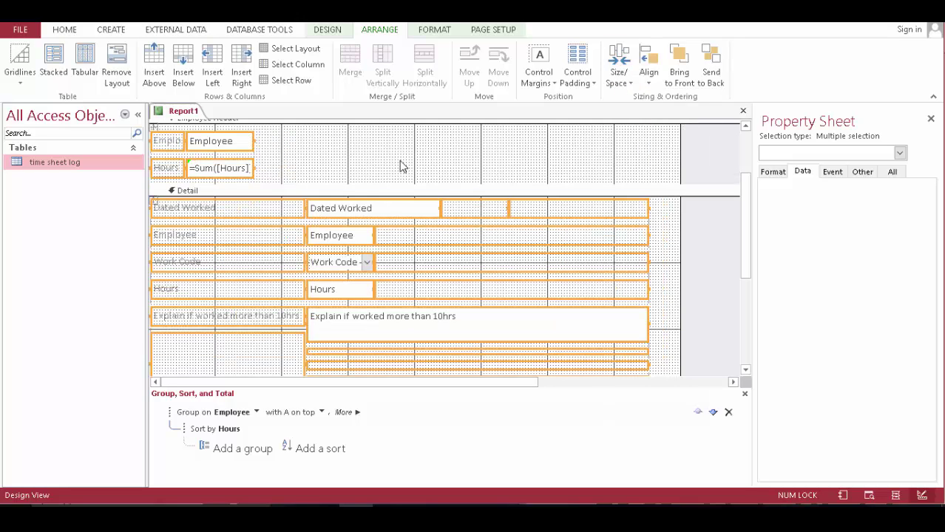
scroll(358, 192, down, 2)
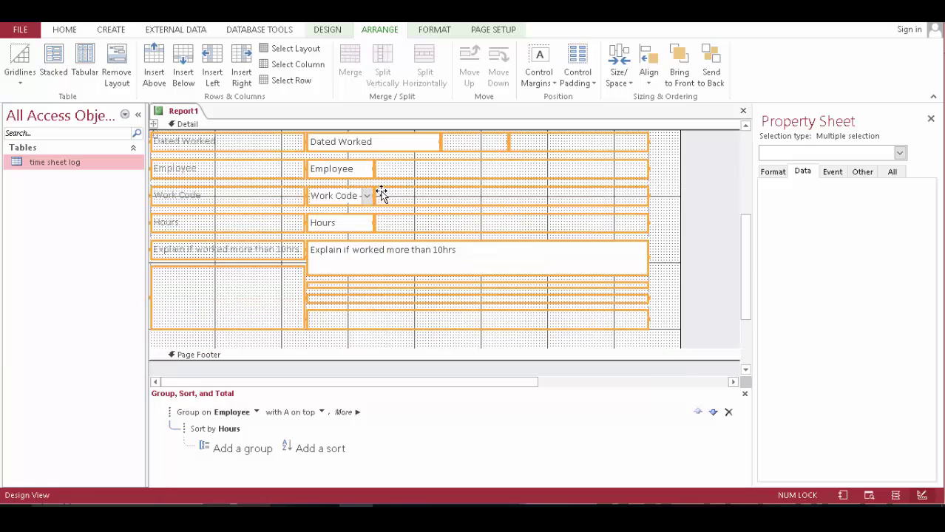
scroll(384, 194, down, 3)
scroll(399, 189, up, 3)
scroll(405, 191, up, 3)
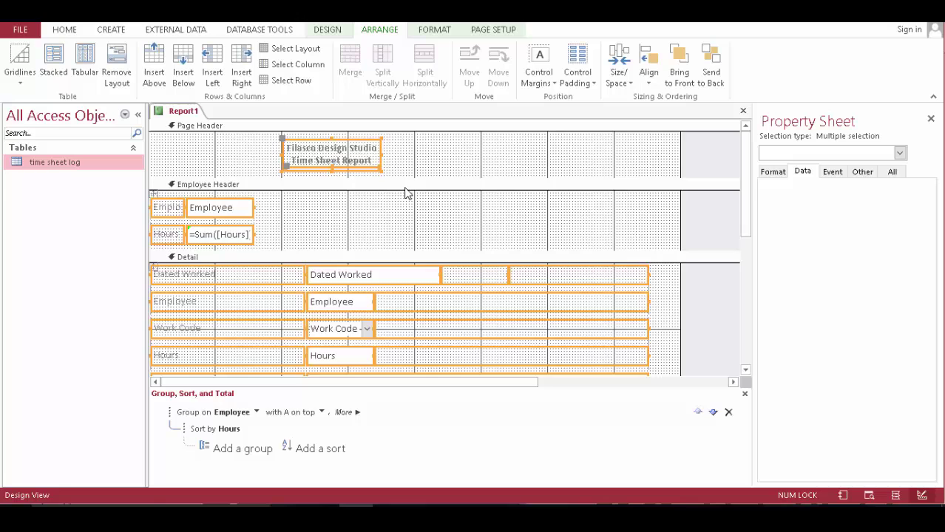
scroll(406, 193, down, 2)
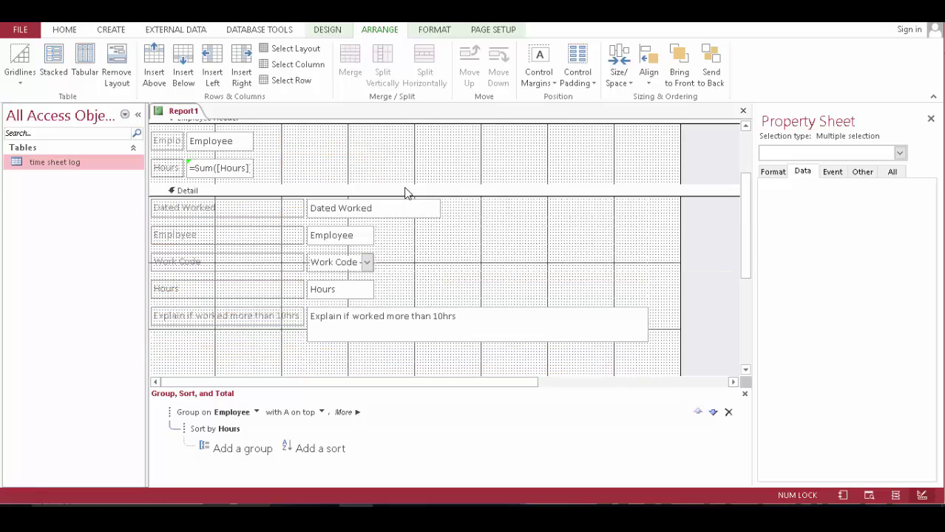
click(337, 173)
Split the Detail section's Dated Worked, Employee, Work Code and Hours labels horizontally and move their fields into the freed cells beside them
click(275, 212)
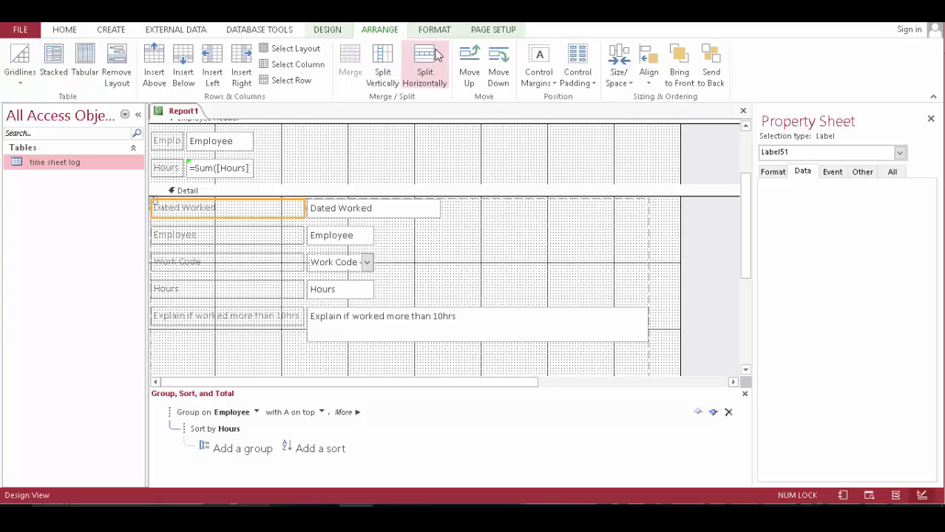
click(424, 72)
click(249, 236)
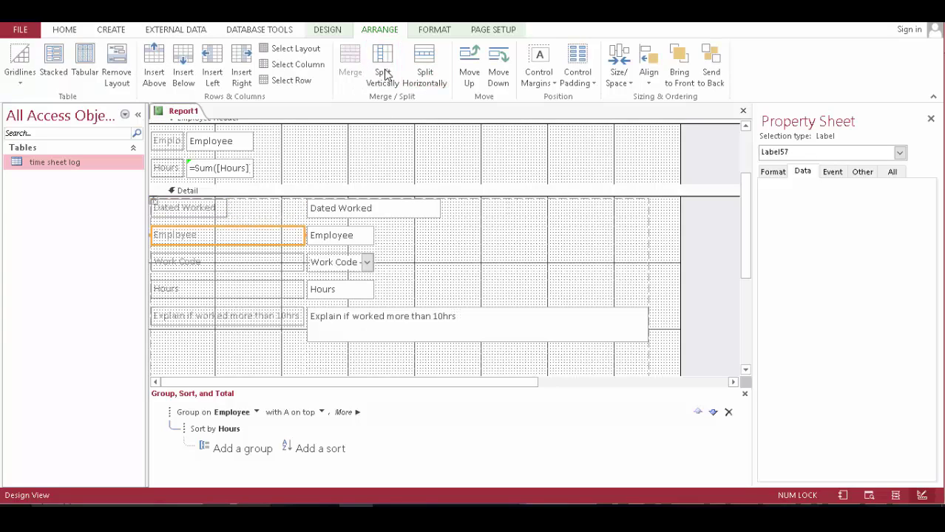
click(425, 72)
click(263, 263)
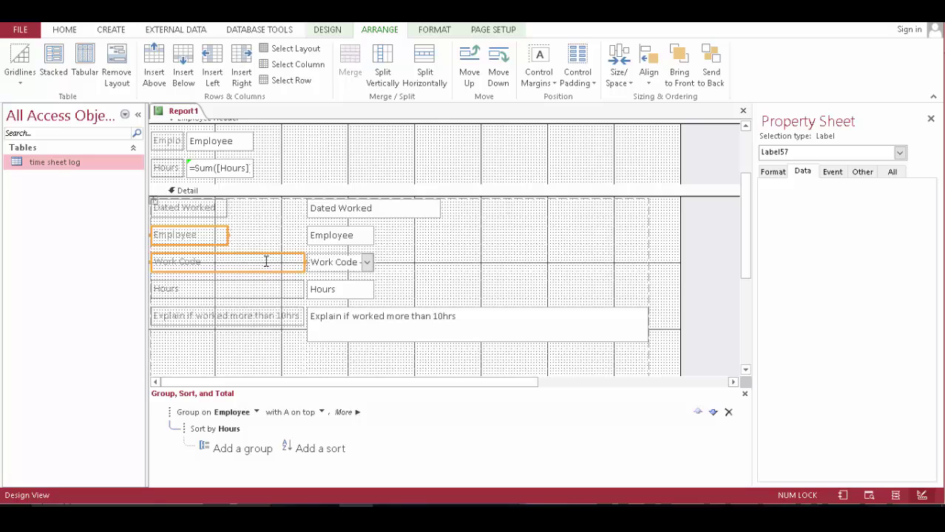
click(412, 63)
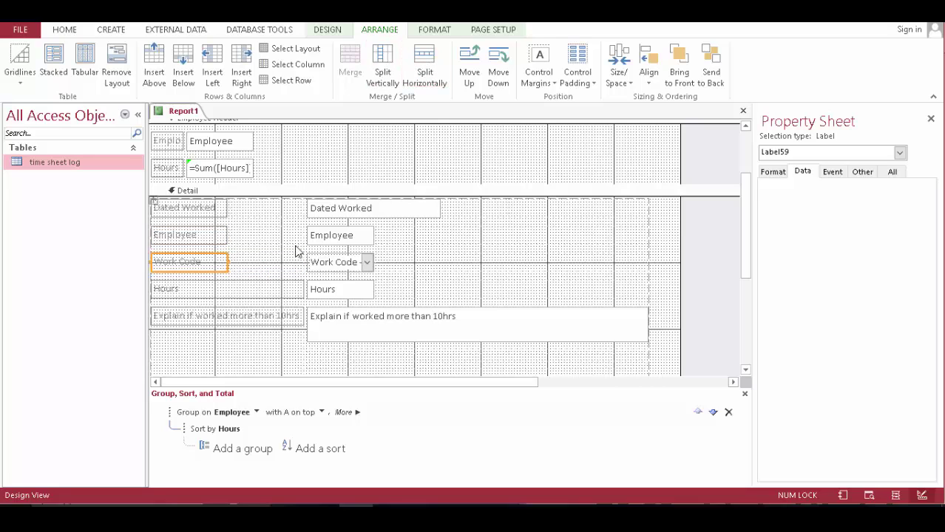
key(Down)
click(424, 68)
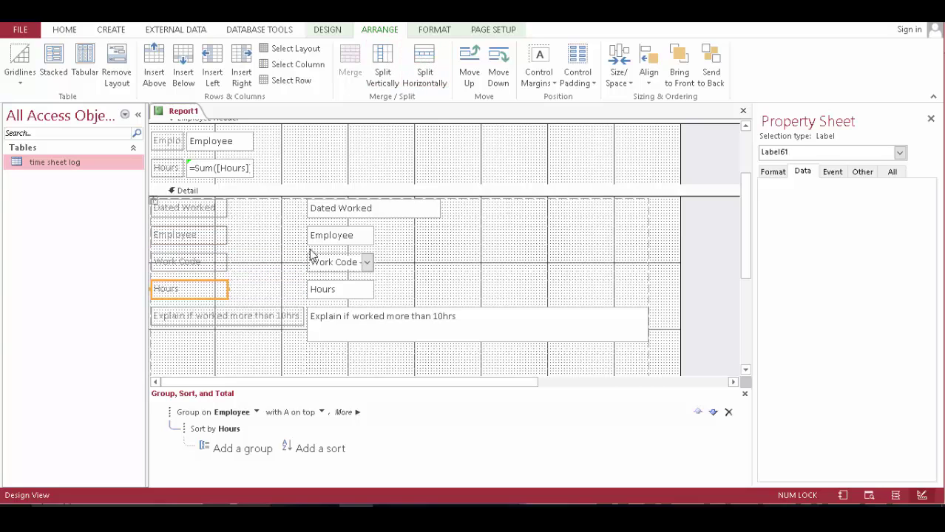
drag(329, 213, 290, 235)
drag(329, 268, 314, 290)
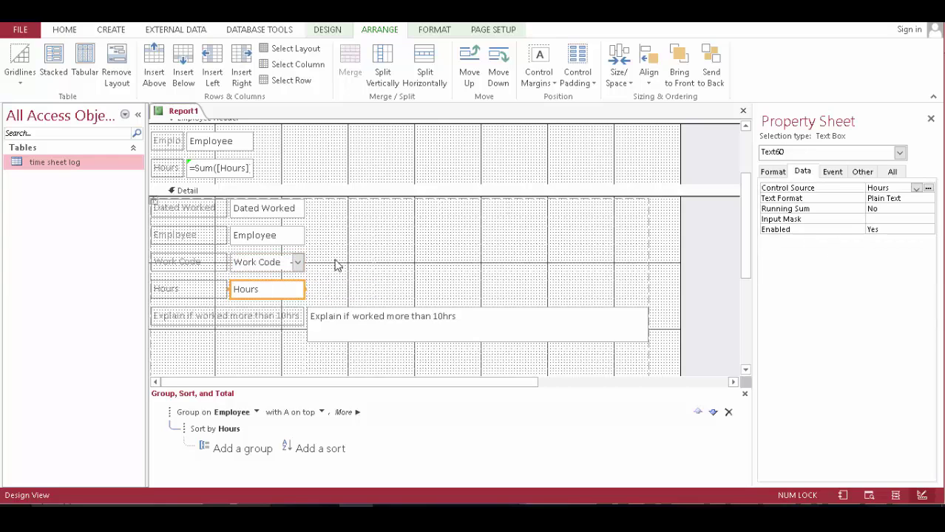
Split the empty cell beside the Dated Worked text box horizontally and merge its adjacent half into the text box
click(322, 214)
click(420, 72)
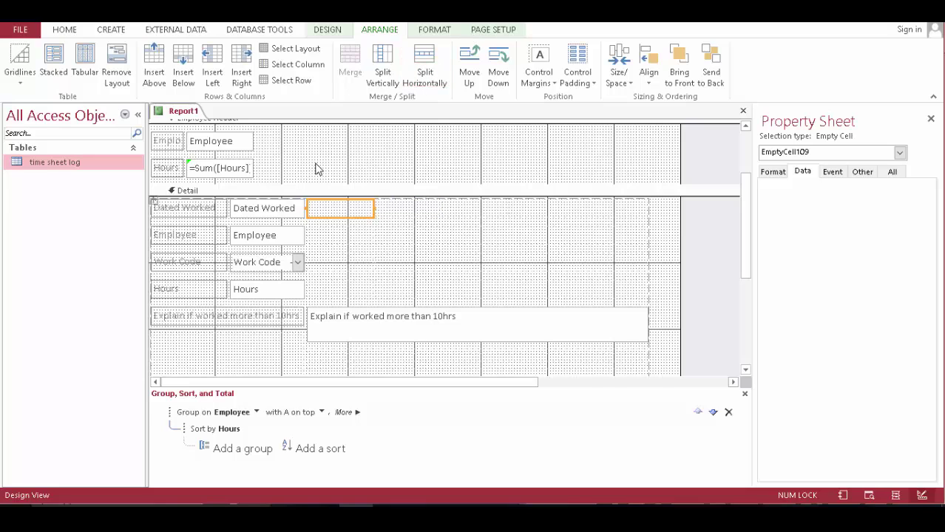
shift+click(287, 210)
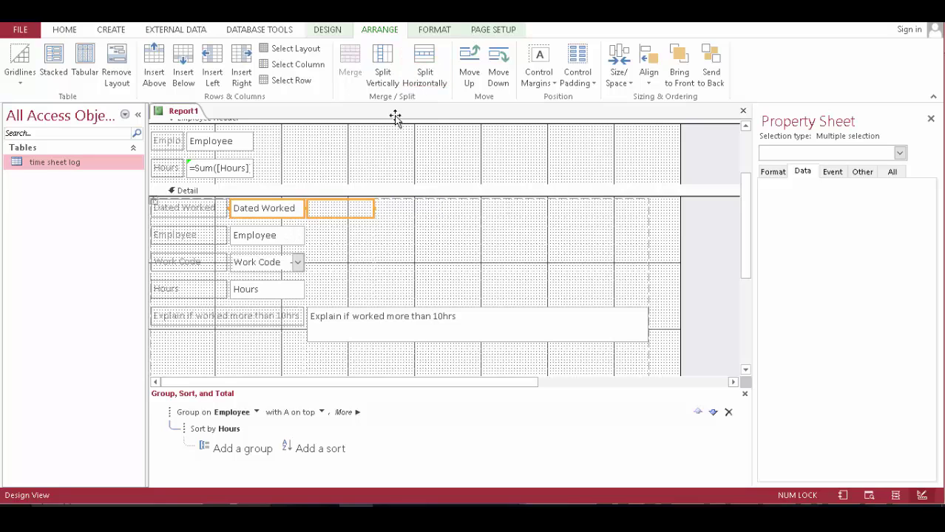
click(350, 65)
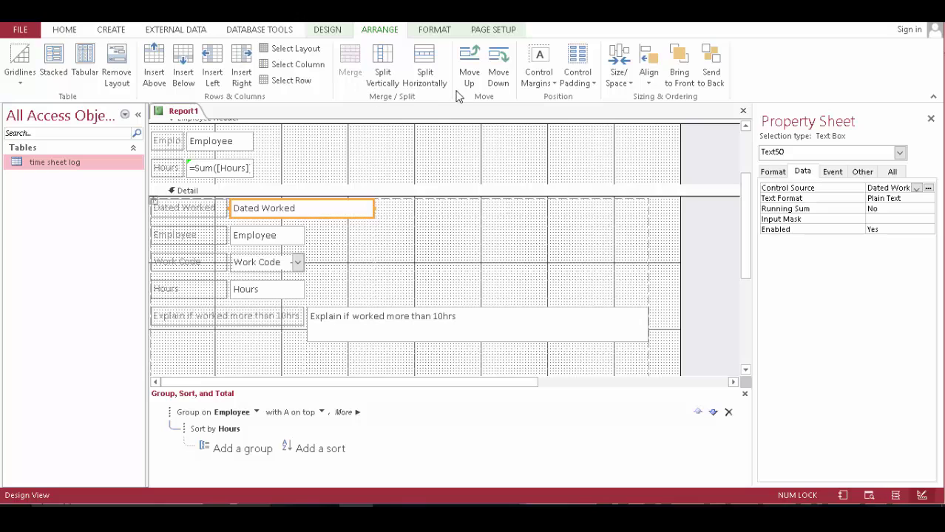
Preview the report in Report View and examine the sizing and spacing of the employee groups and their detail records
scroll(404, 261, down, 2)
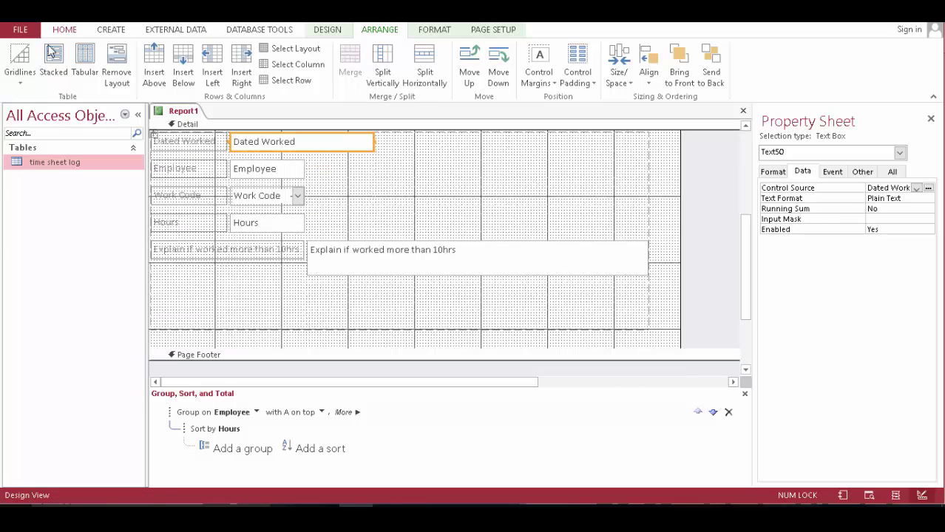
click(59, 31)
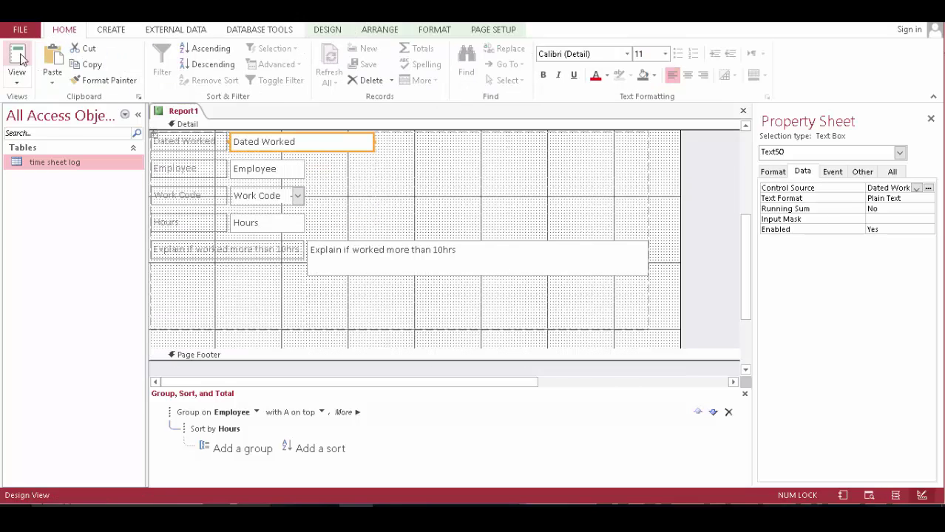
click(16, 57)
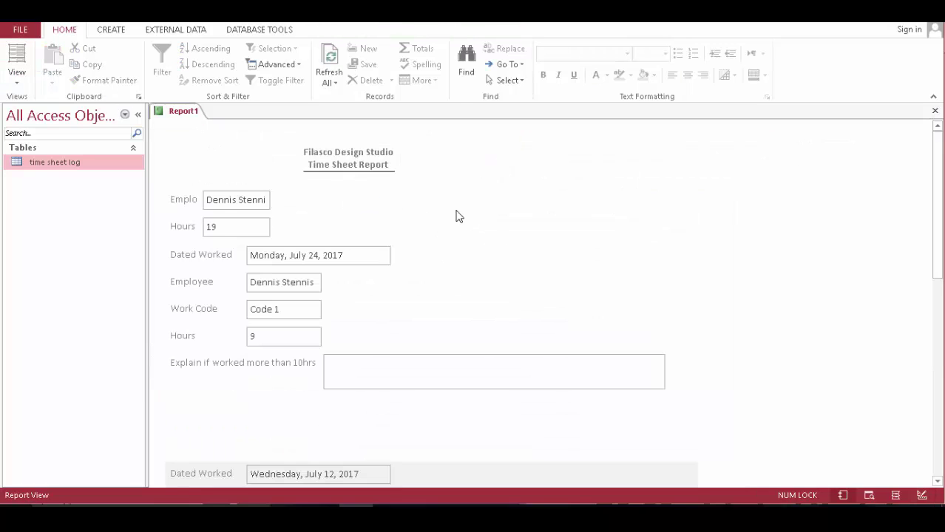
scroll(418, 214, down, 1)
scroll(425, 229, down, 2)
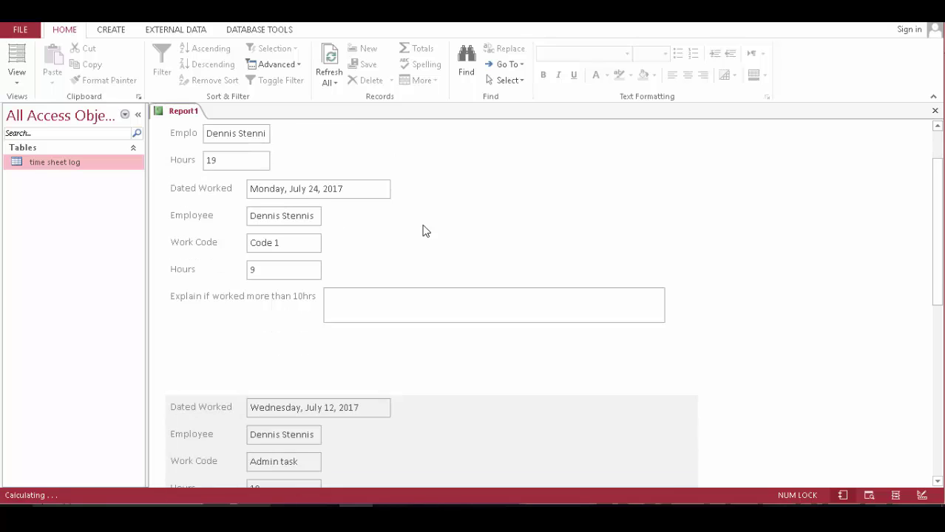
scroll(425, 231, down, 7)
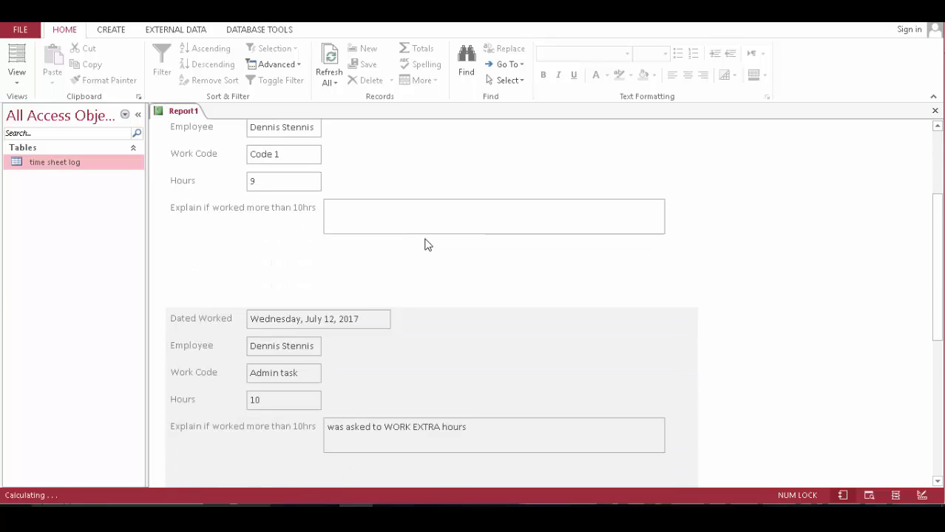
scroll(427, 245, down, 5)
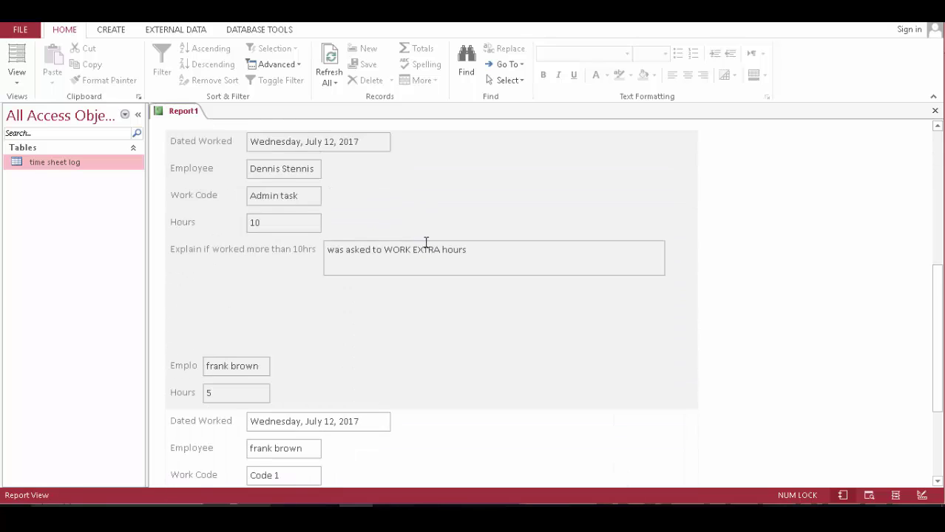
scroll(426, 248, down, 5)
scroll(386, 224, up, 10)
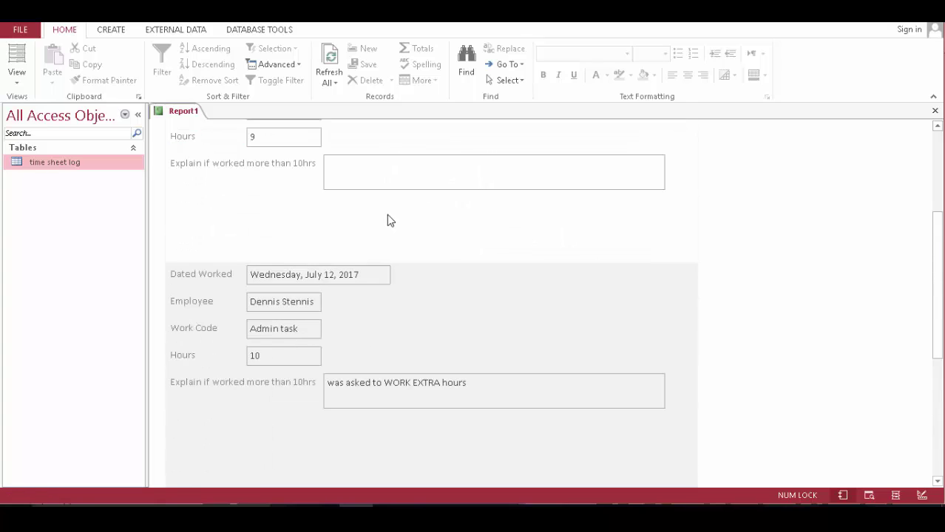
scroll(387, 220, up, 6)
scroll(302, 163, up, 3)
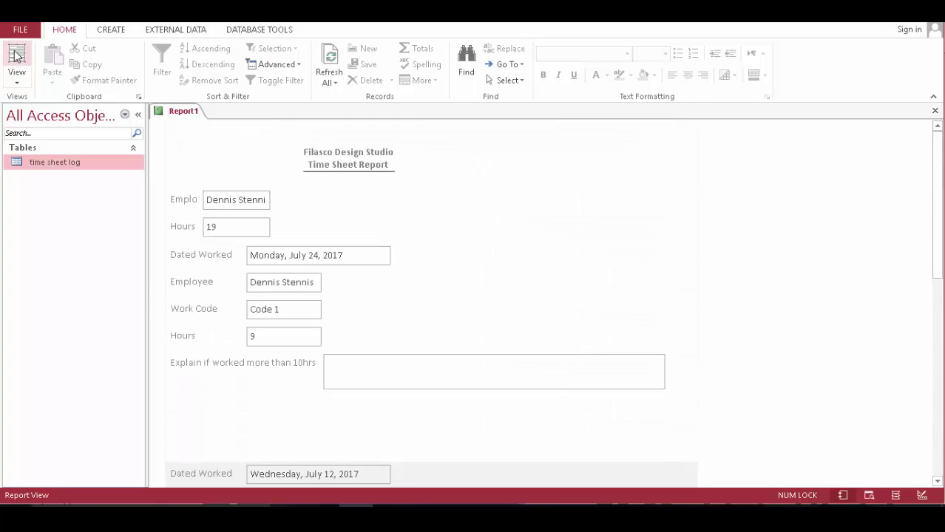
In Layout View, insert a column to the right of the Employee Header's Employee text box and merge the adjacent new cell into it
click(16, 56)
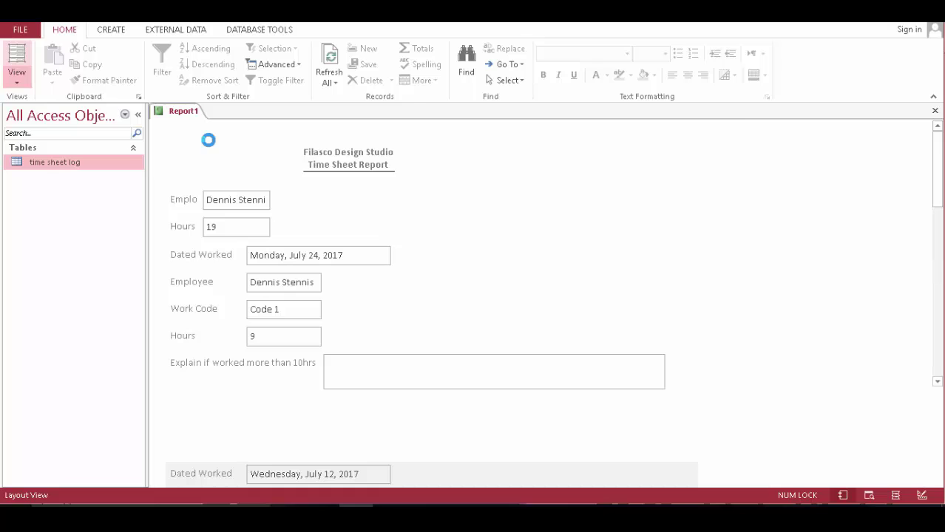
click(253, 202)
click(296, 204)
click(234, 200)
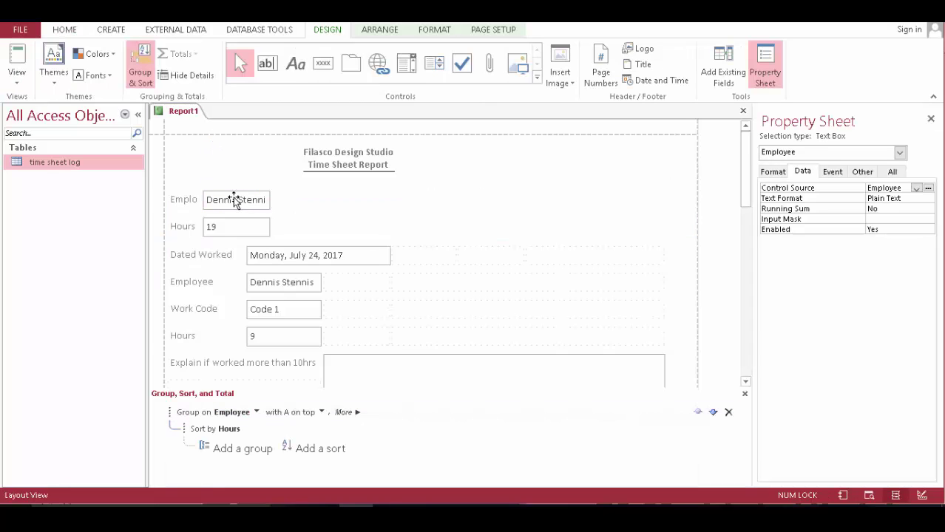
click(380, 30)
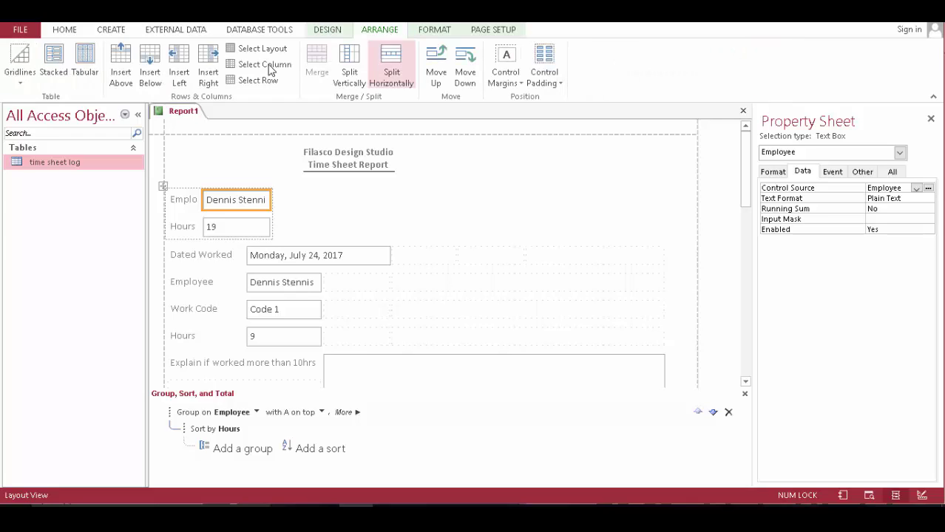
click(204, 68)
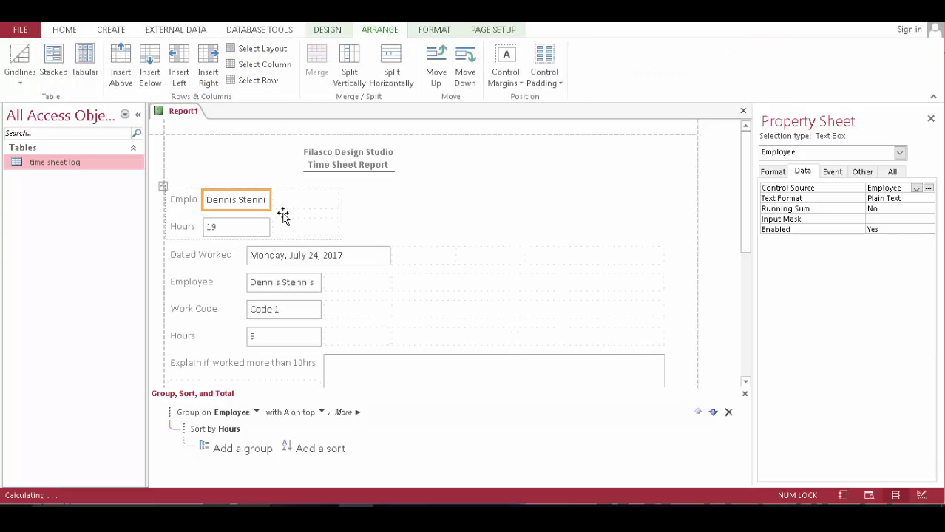
ctrl+click(276, 200)
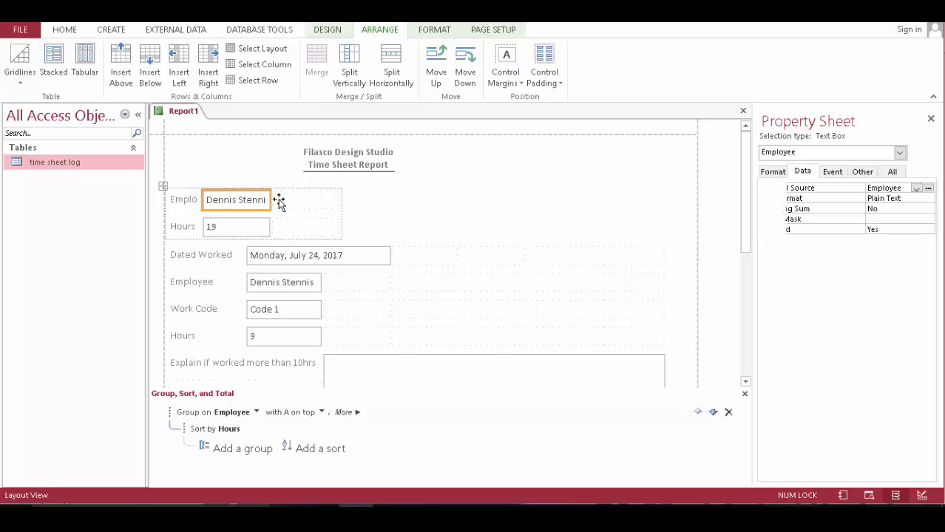
click(317, 66)
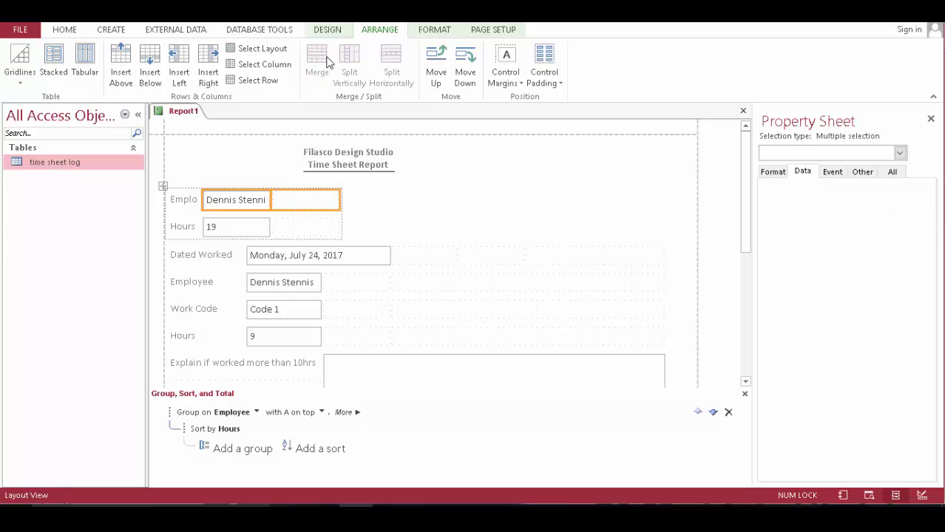
Merge the Detail section's Employee text box with the empty cell next to it
scroll(381, 279, down, 1)
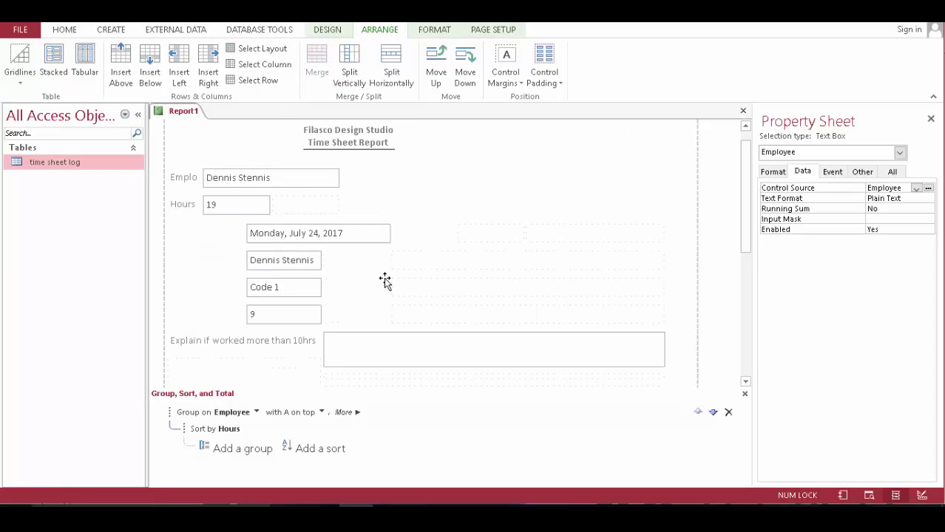
click(337, 260)
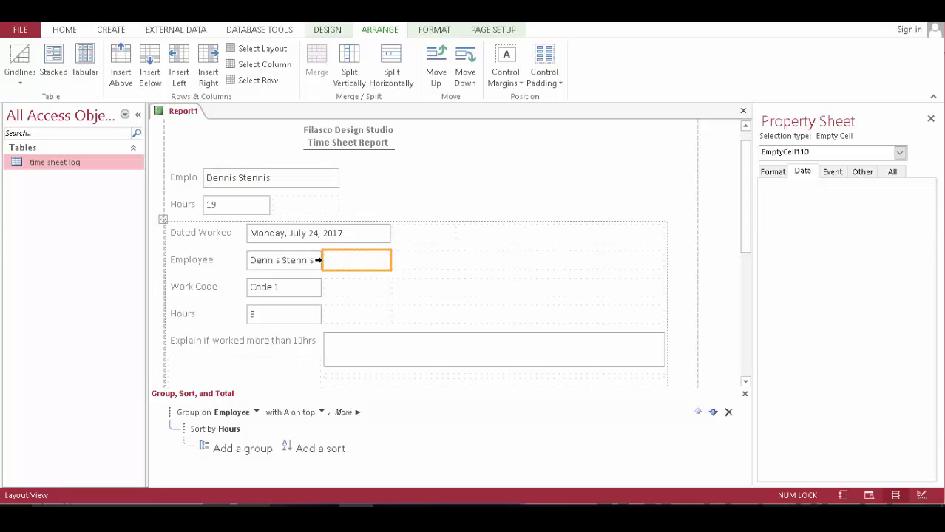
shift+click(307, 264)
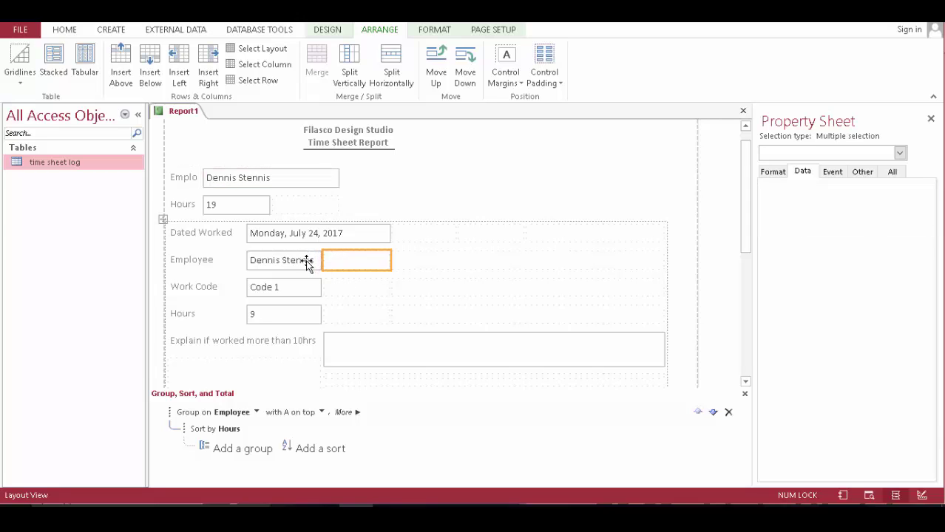
click(329, 70)
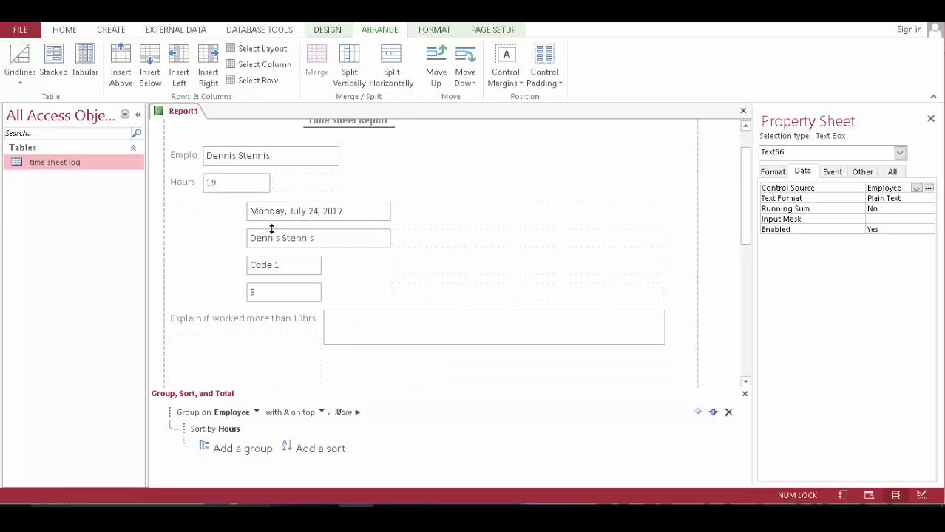
Move the Employee Header text boxes' label-side edge inward so the Employee label fits, and make the Employee text box bold
click(191, 178)
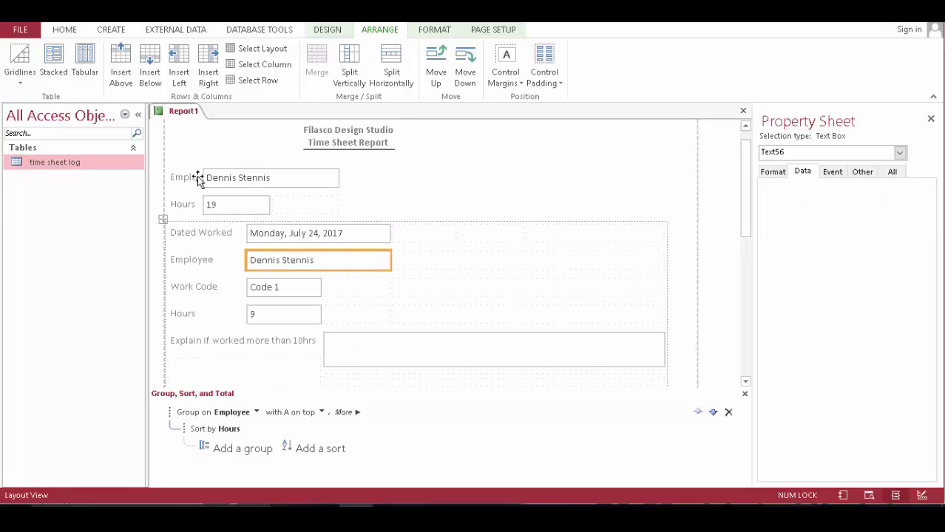
click(252, 180)
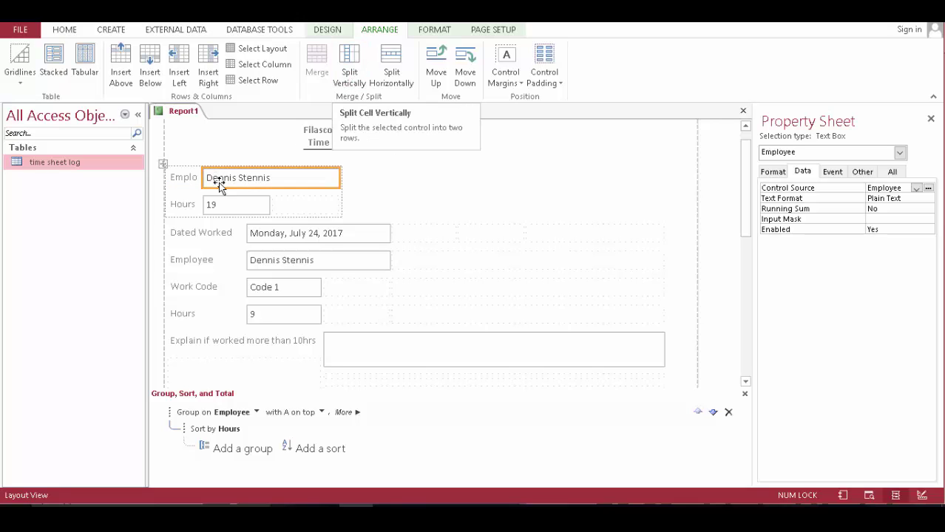
mouse_move(209, 179)
mouse_down()
mouse_move(263, 185)
mouse_move(224, 178)
mouse_up()
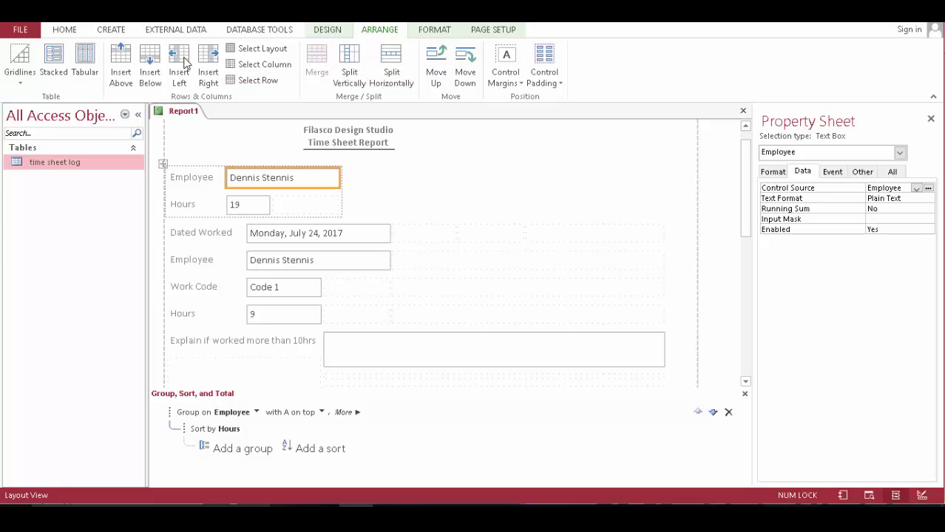
click(66, 29)
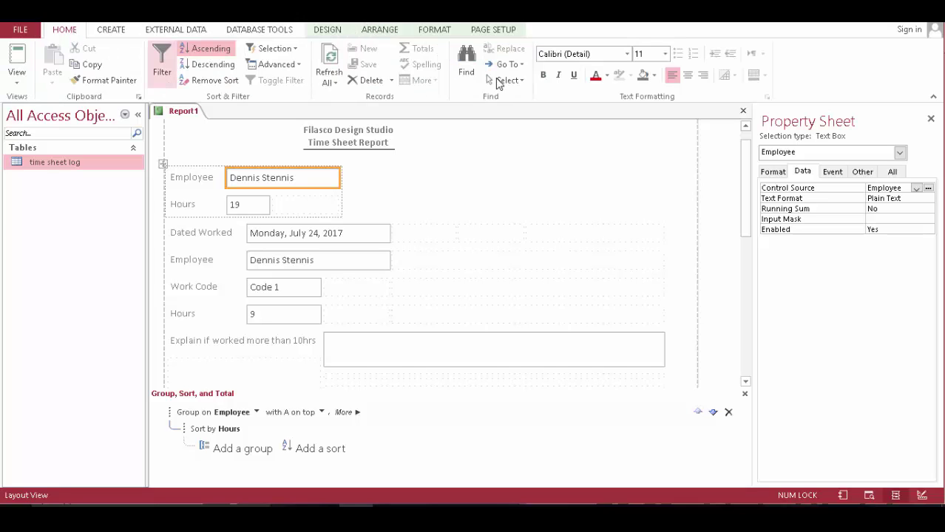
click(545, 75)
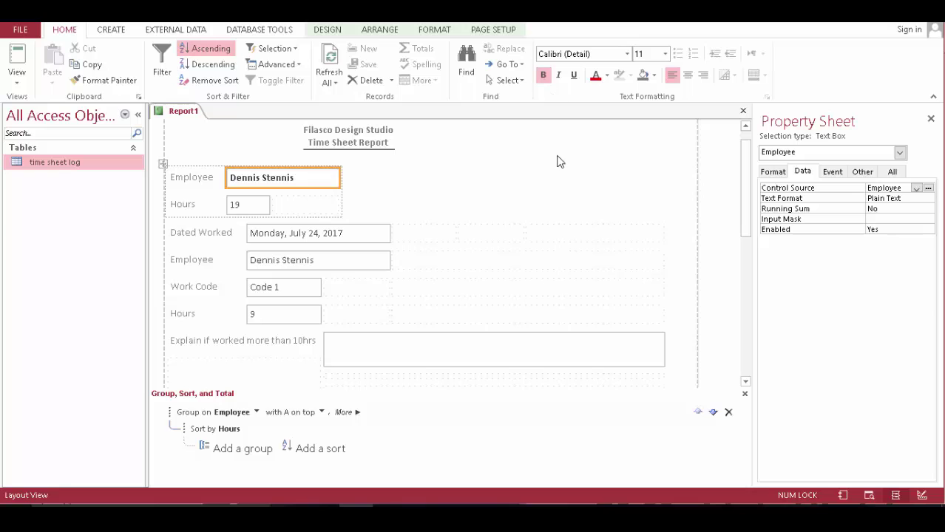
Select all report controls, try to apply the Times New Roman font, and set their font size to 12
key(ctrl+a)
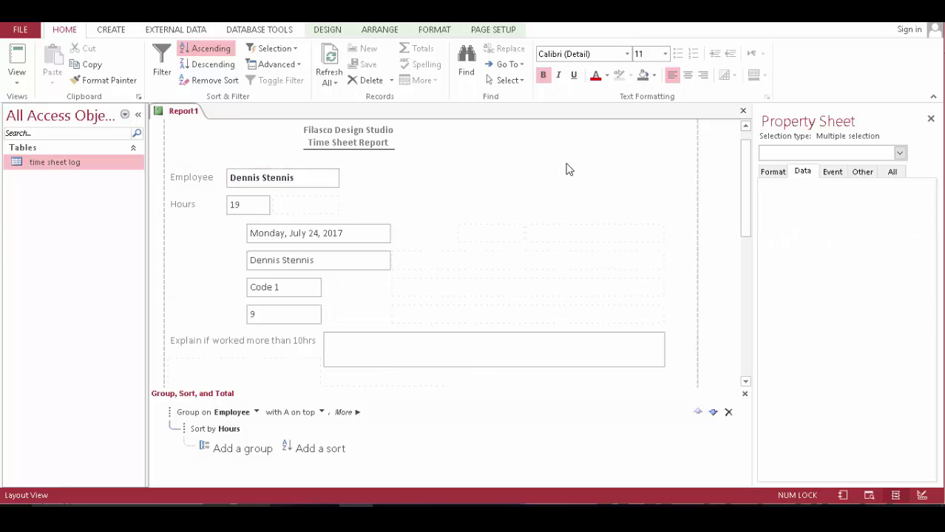
click(629, 56)
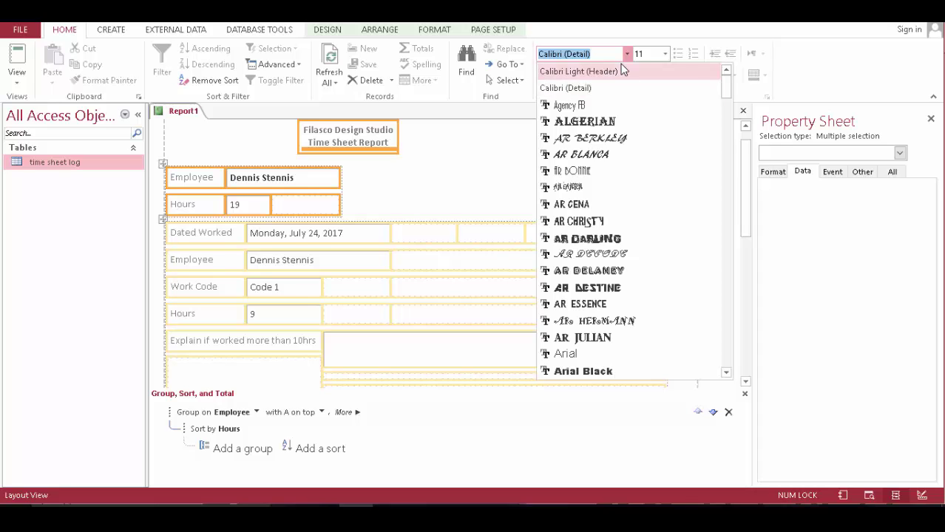
text(Times New Roman)
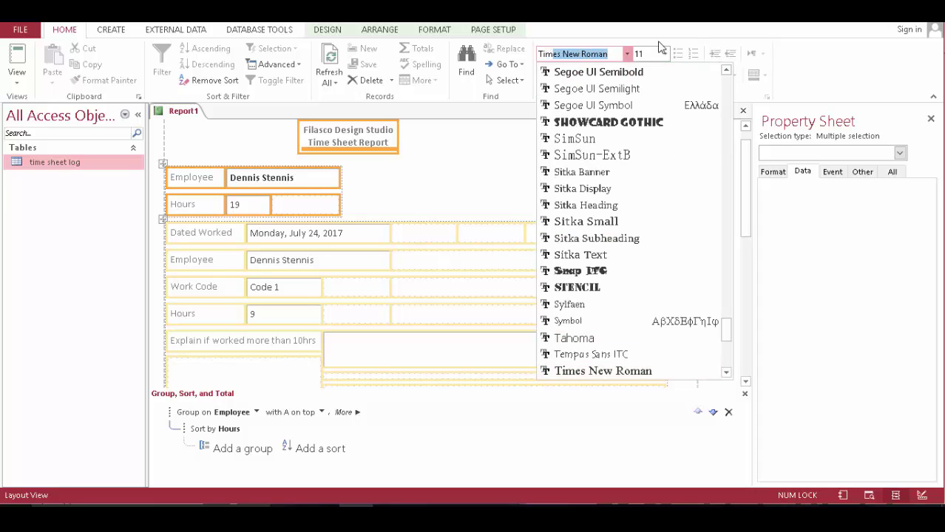
click(665, 55)
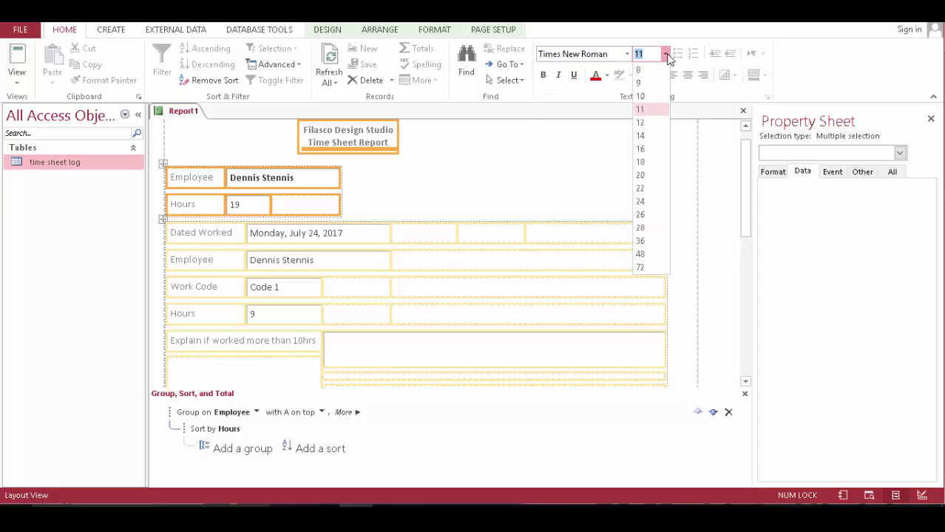
click(640, 123)
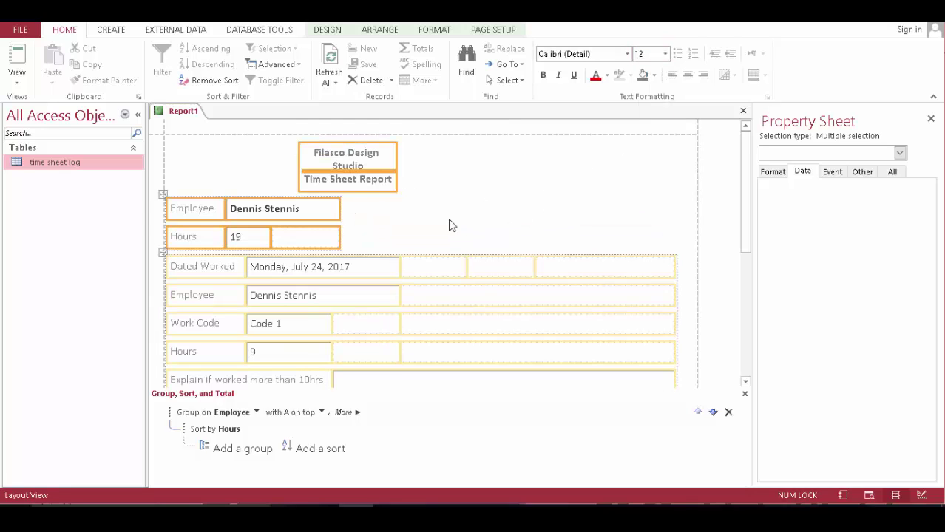
Make the Employee Header's total Hours text box and the Detail section's Hours text box bold
click(253, 238)
click(259, 241)
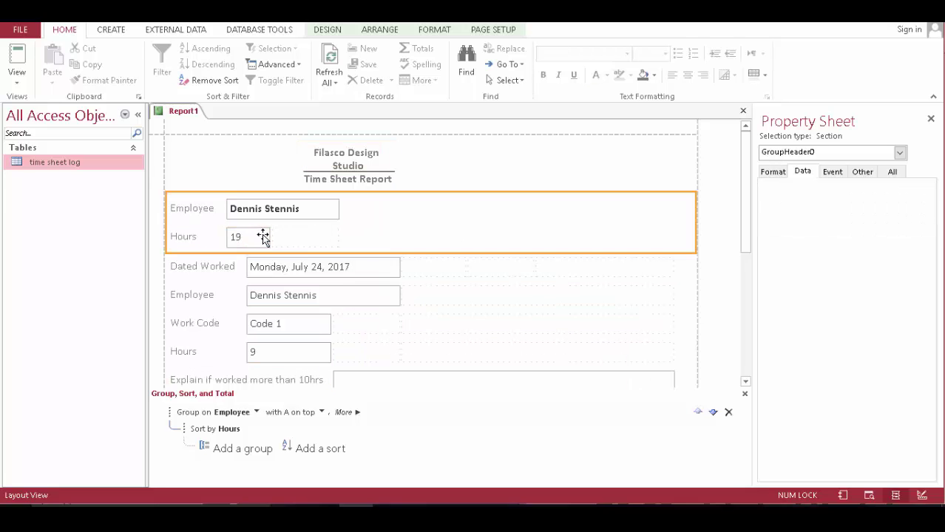
click(260, 239)
click(547, 77)
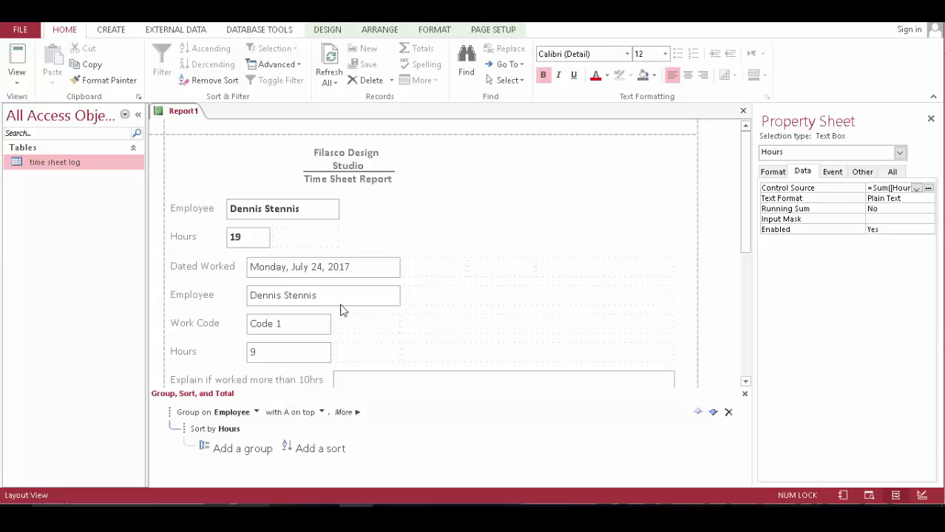
click(263, 352)
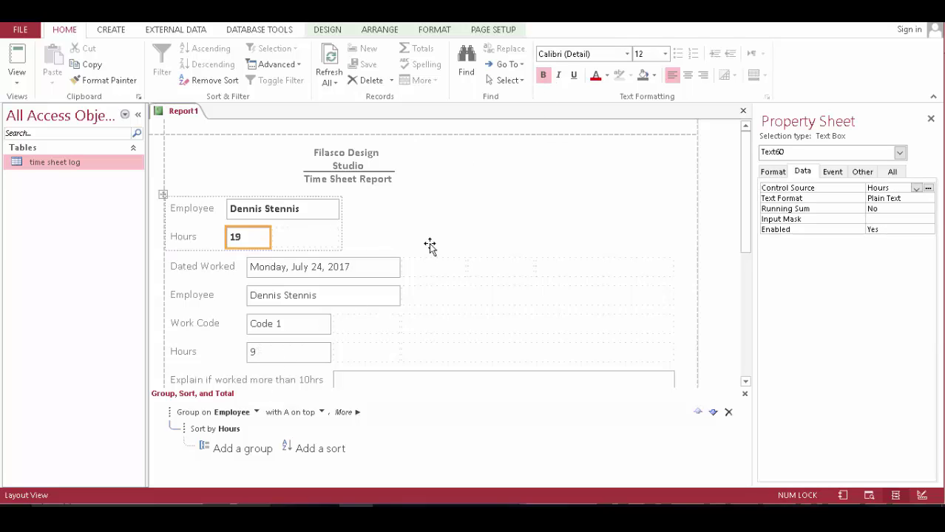
click(544, 77)
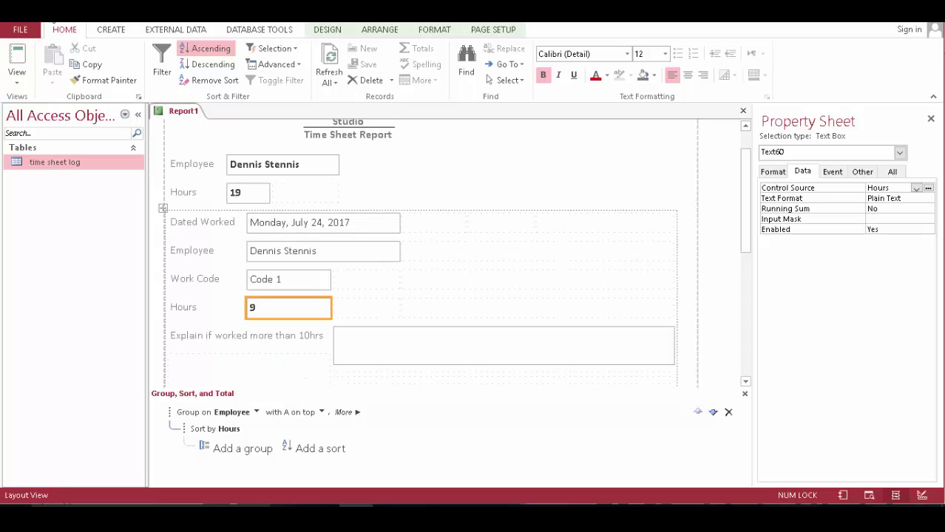
Begin saving the report, entering the name "Time Report Card" and erasing it back to "Time Report C"
right_click(191, 111)
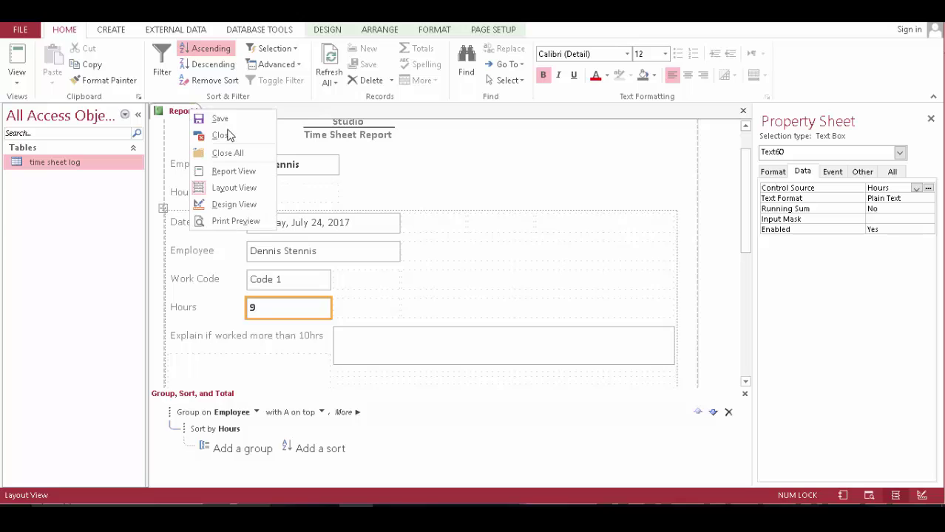
click(220, 118)
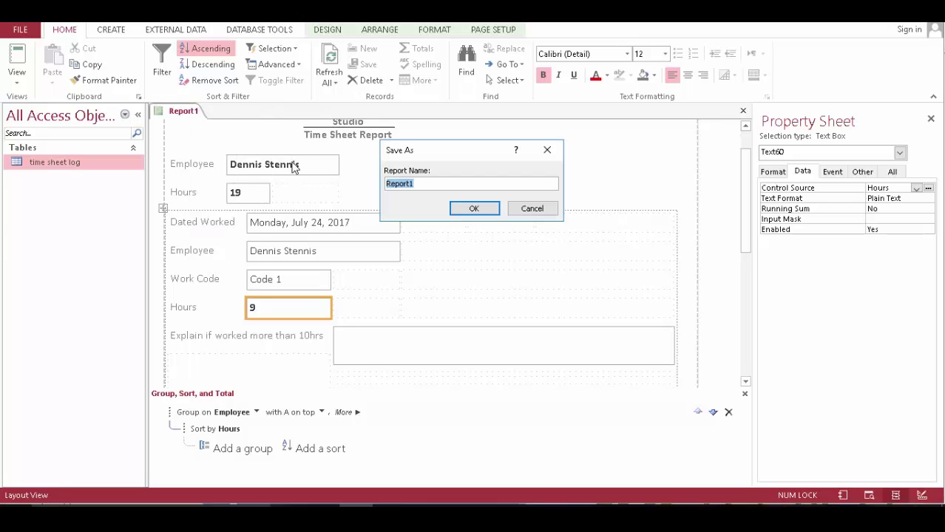
text(Time Report Card)
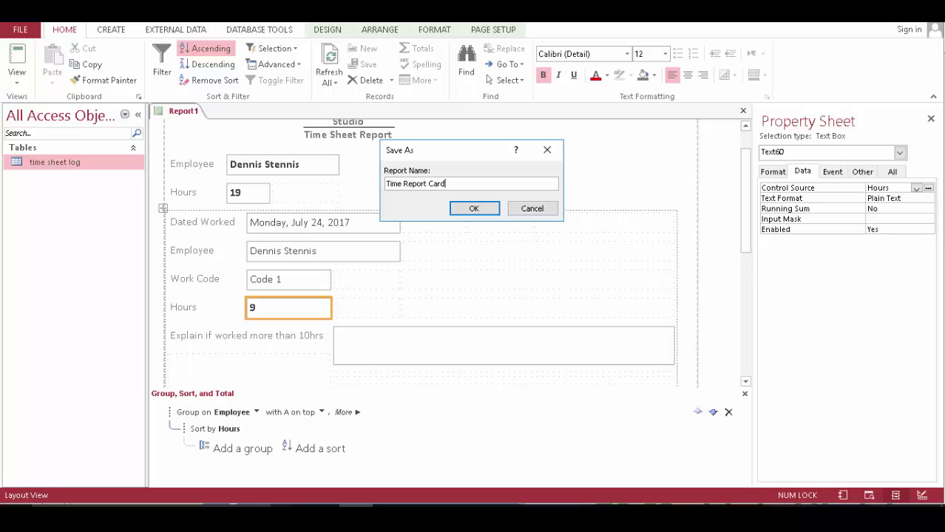
key(BackSpace)
key(BackSpace)
key(BackSpace)
key(BackSpace)
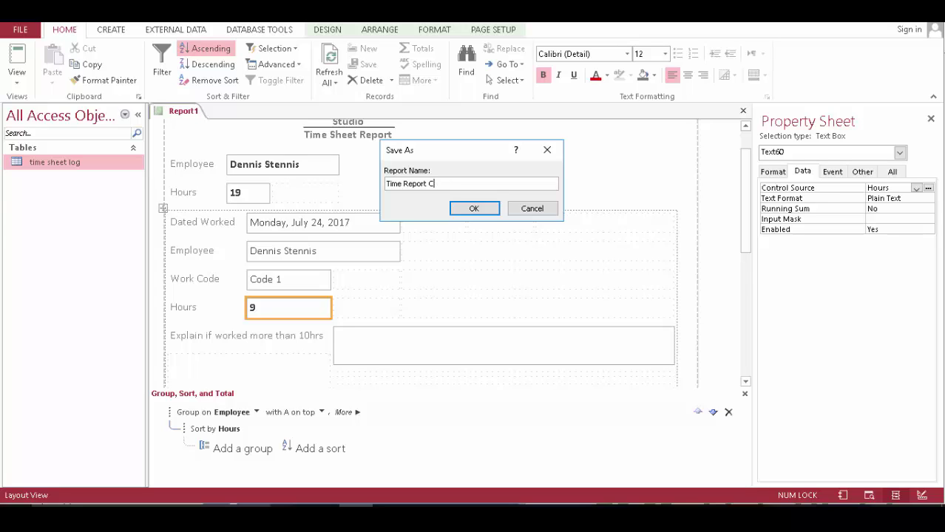